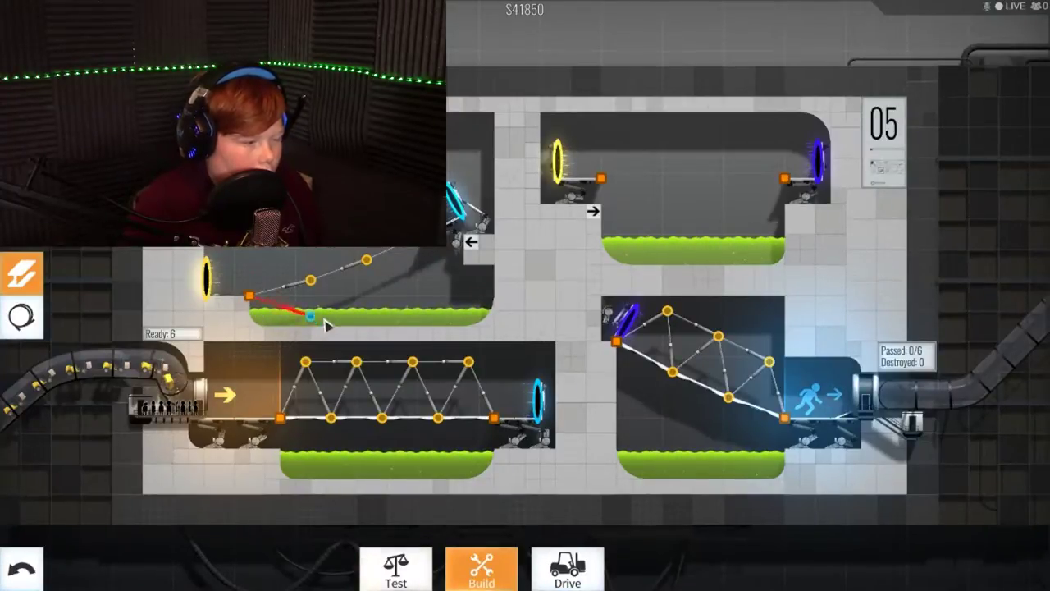
- Redraw struts from the upper-left anchor to brace the ramp joint, deleting misplaced members
{"action": "left_click_drag", "start_coordinate": [249, 296], "coordinate": [199, 259]}
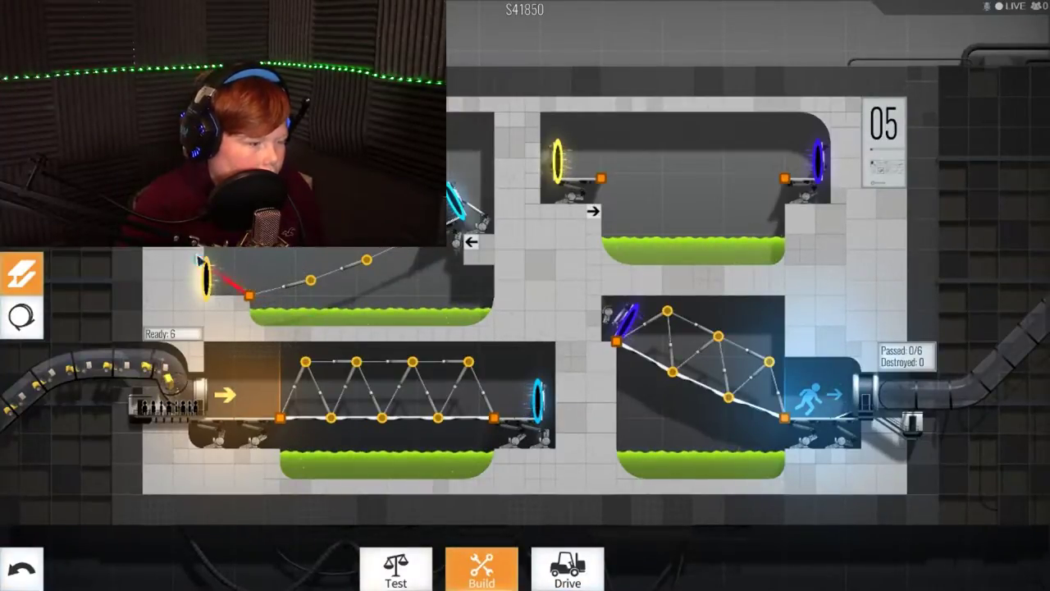
{"action": "left_click_drag", "start_coordinate": [328, 266], "coordinate": [435, 406]}
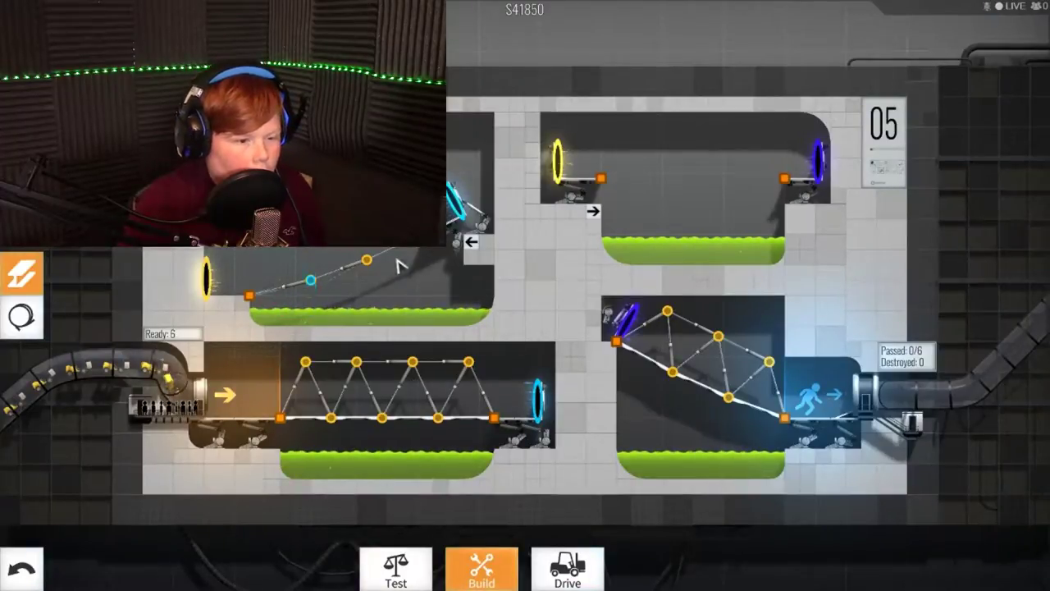
{"action": "left_click", "coordinate": [310, 277]}
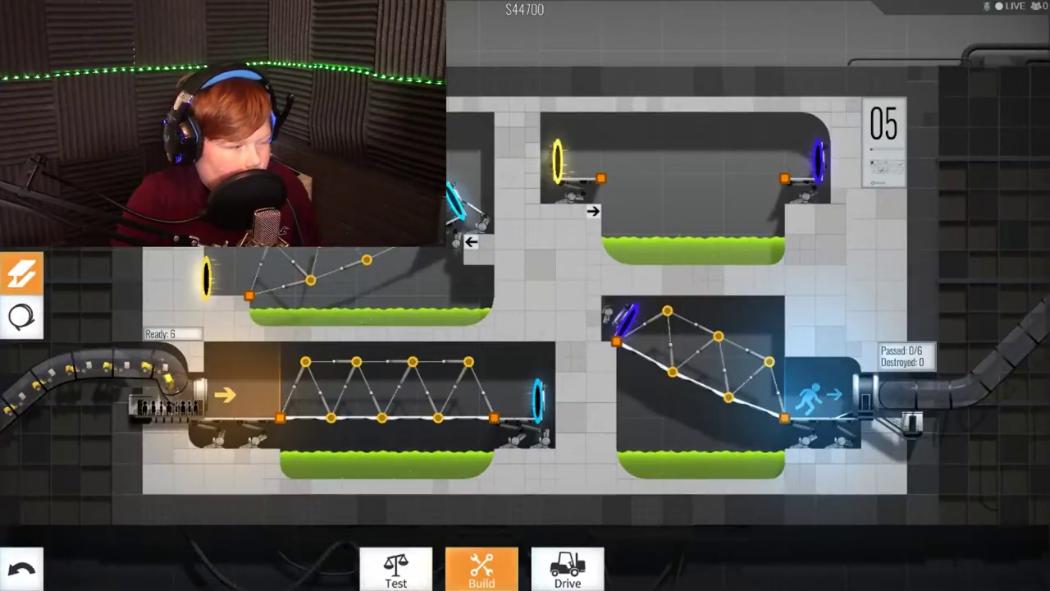
{"action": "left_click", "coordinate": [367, 261]}
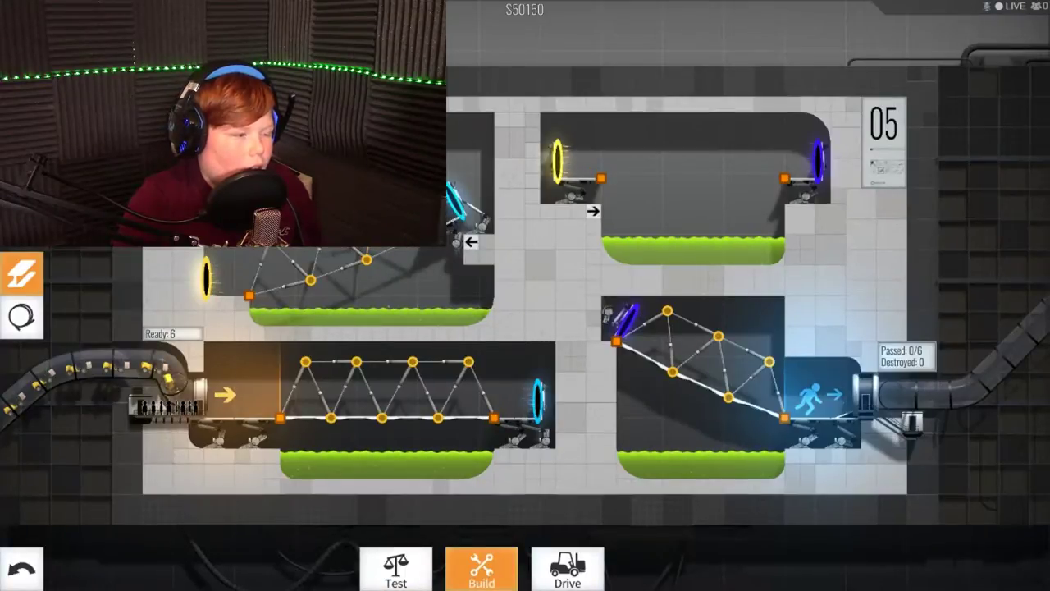
{"action": "left_click", "coordinate": [310, 279]}
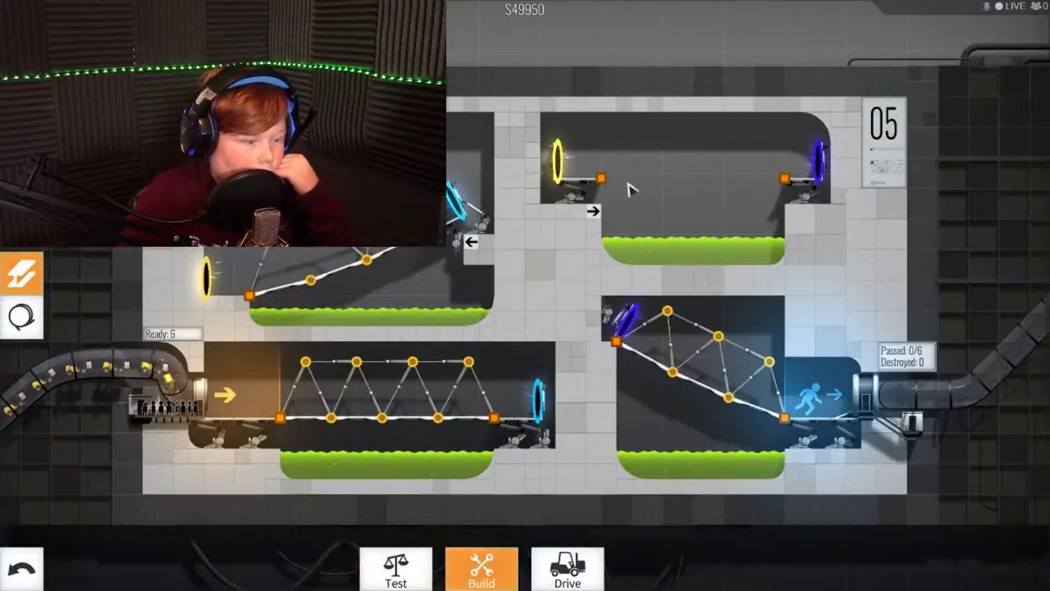
- Test, nudge an upper-left ramp joint down-right, retest, then start the top-room road
{"action": "left_click", "coordinate": [396, 566]}
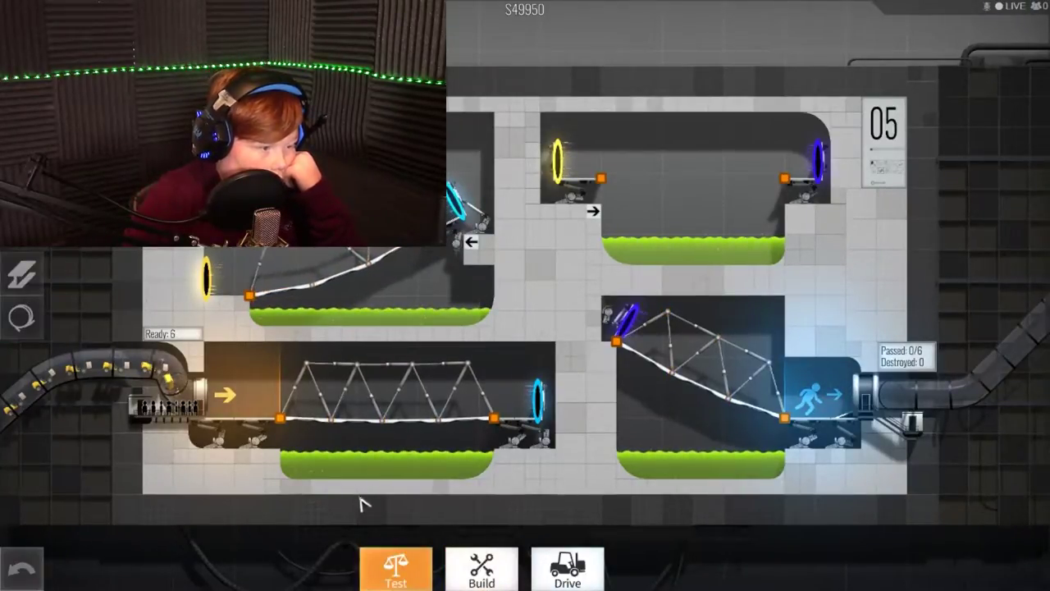
{"action": "key", "text": "Escape"}
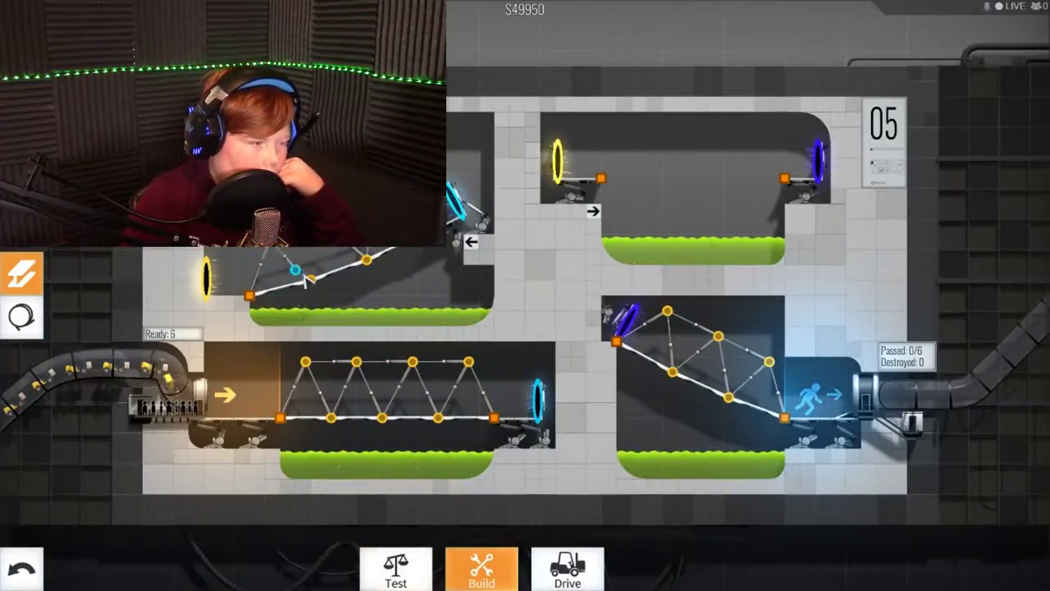
{"action": "left_click_drag", "start_coordinate": [295, 269], "coordinate": [315, 280]}
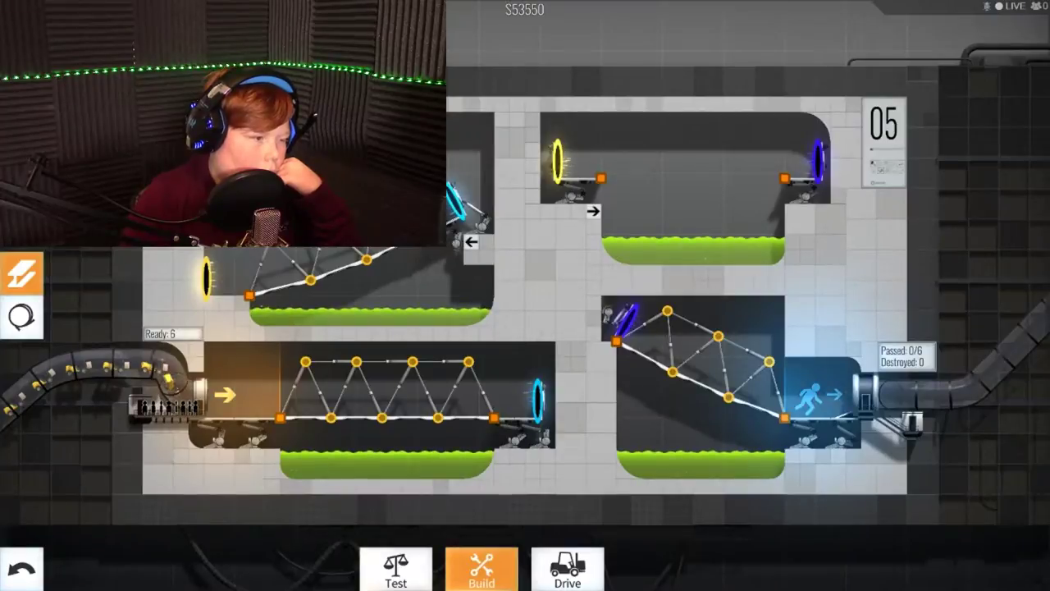
{"action": "left_click", "coordinate": [396, 566]}
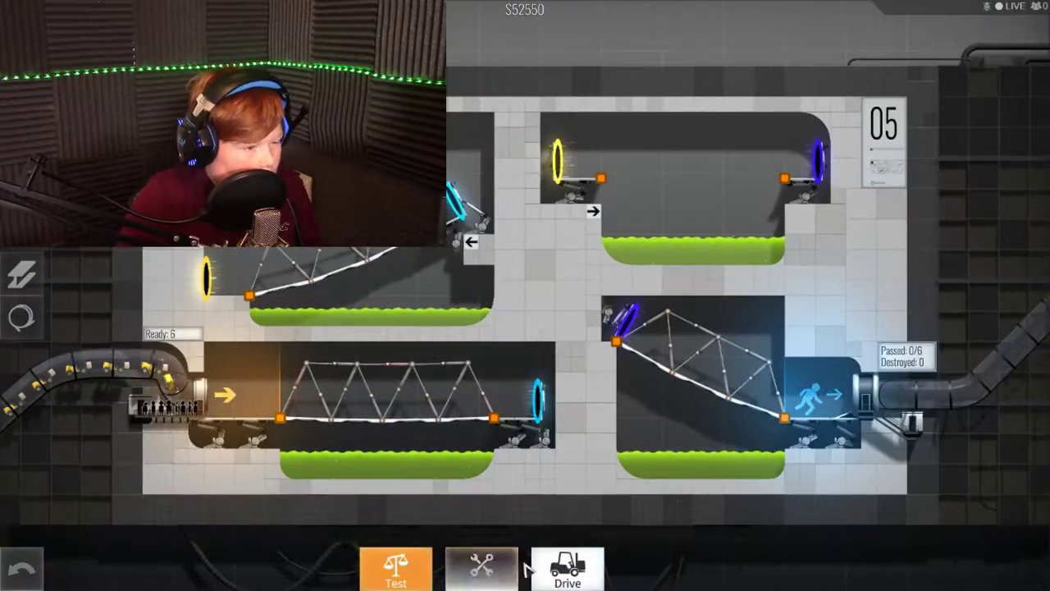
{"action": "left_click", "coordinate": [483, 565]}
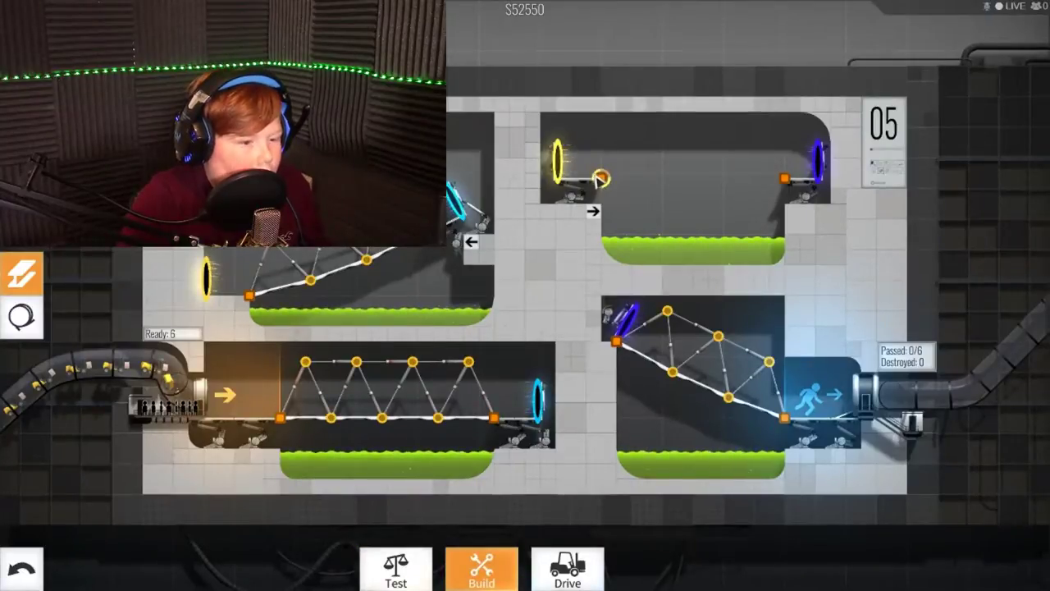
{"action": "left_click_drag", "start_coordinate": [600, 178], "coordinate": [723, 178]}
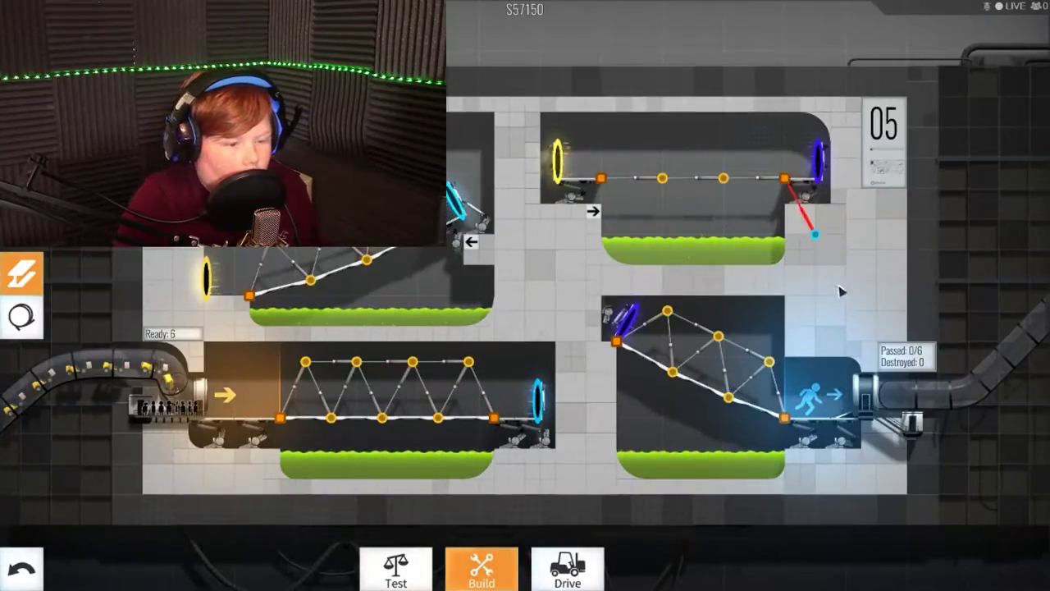
- Lay the flat road across the top room between both anchors, discarding a stray diagonal
{"action": "left_click_drag", "start_coordinate": [785, 178], "coordinate": [723, 200]}
{"action": "right_click", "coordinate": [723, 199]}
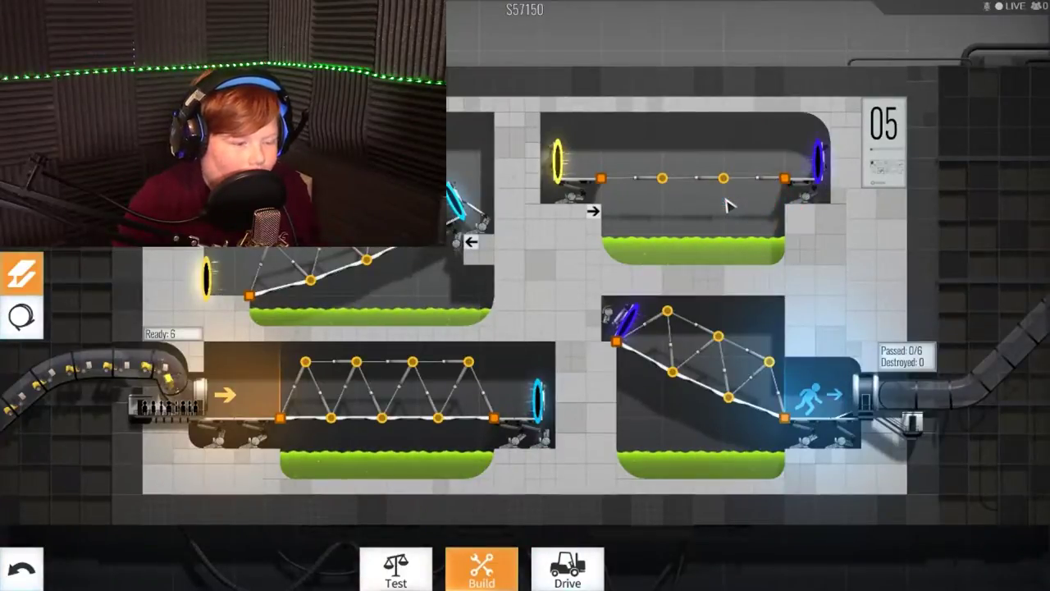
{"action": "mouse_move", "coordinate": [602, 177]}
{"action": "left_mouse_down"}
{"action": "mouse_move", "coordinate": [632, 125]}
{"action": "mouse_move", "coordinate": [694, 123]}
{"action": "mouse_move", "coordinate": [793, 127]}
{"action": "mouse_move", "coordinate": [785, 181]}
{"action": "left_mouse_up"}
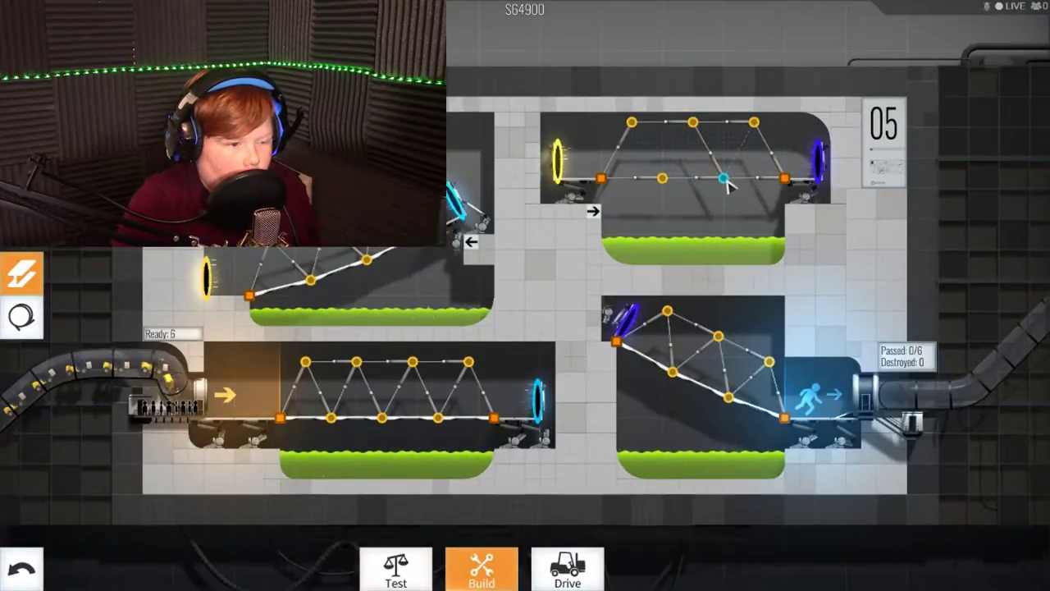
- Add triangular truss members above the top-room deck, removing a wrong vertical member
{"action": "left_click_drag", "start_coordinate": [723, 179], "coordinate": [753, 123]}
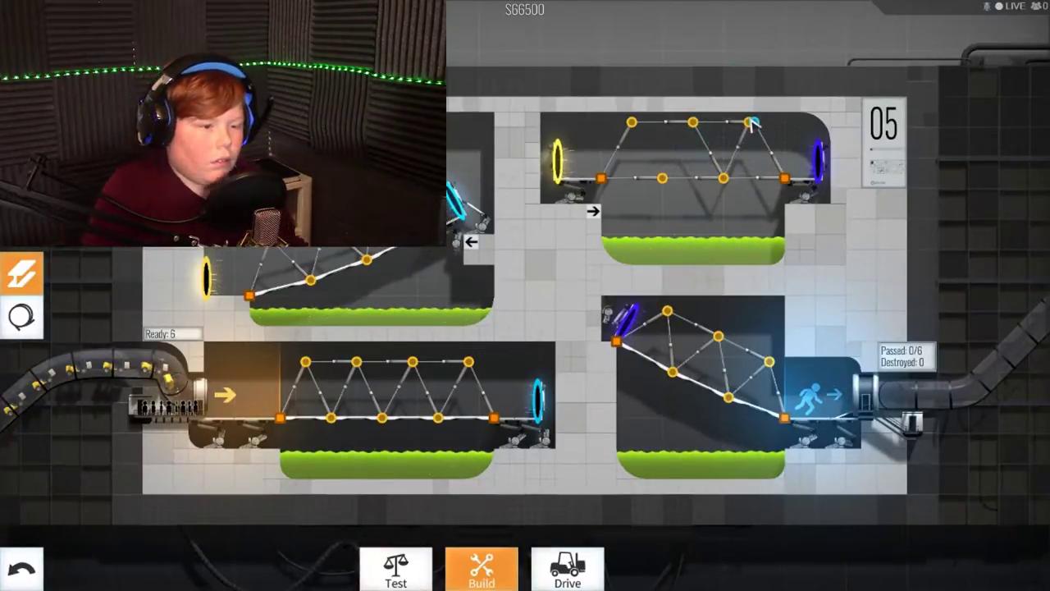
{"action": "left_click", "coordinate": [753, 123]}
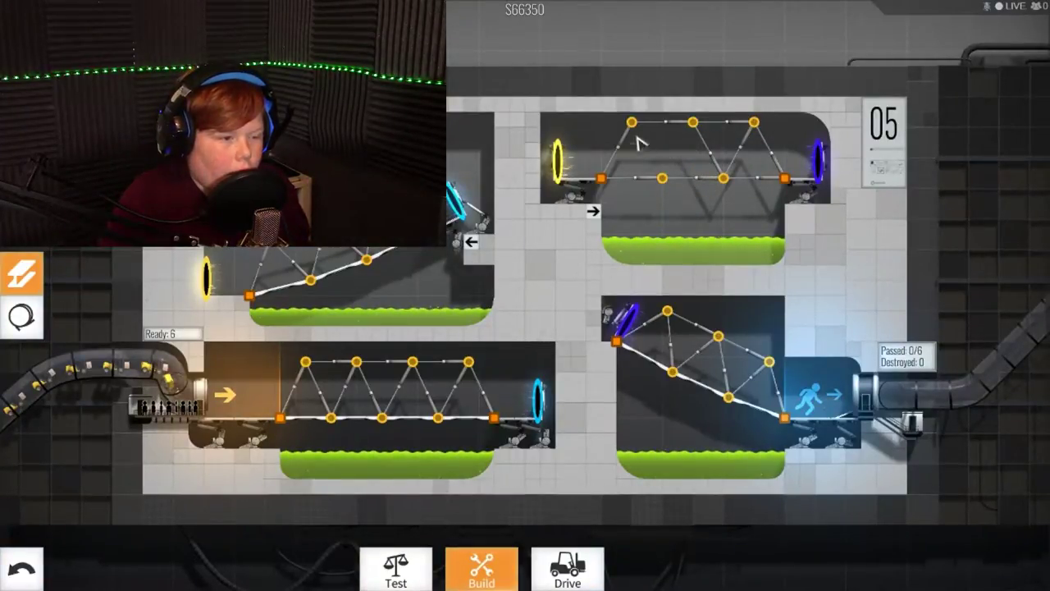
{"action": "left_click_drag", "start_coordinate": [631, 123], "coordinate": [662, 178]}
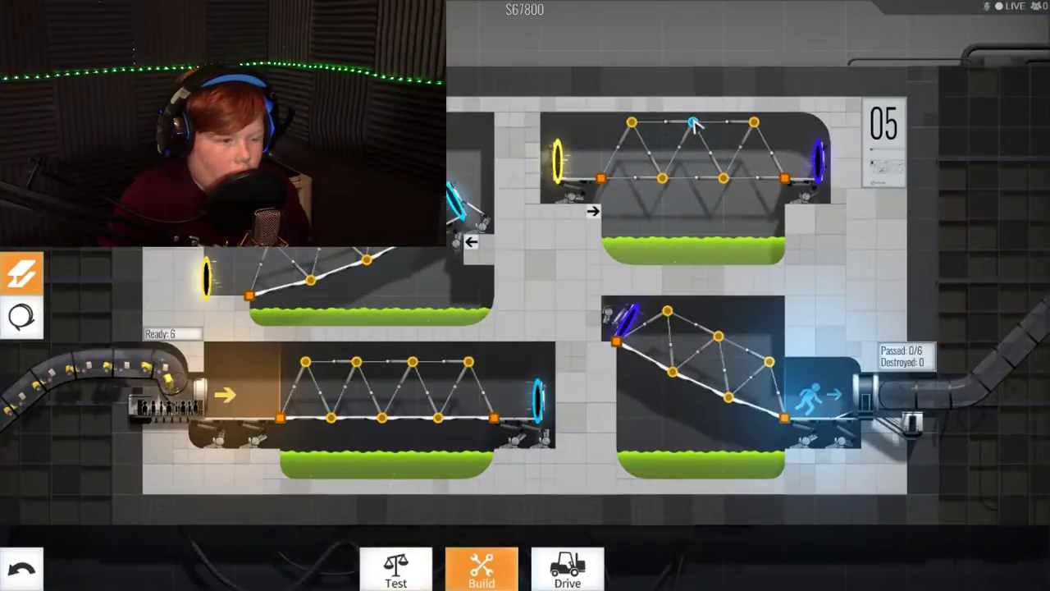
{"action": "left_click_drag", "start_coordinate": [694, 123], "coordinate": [693, 182]}
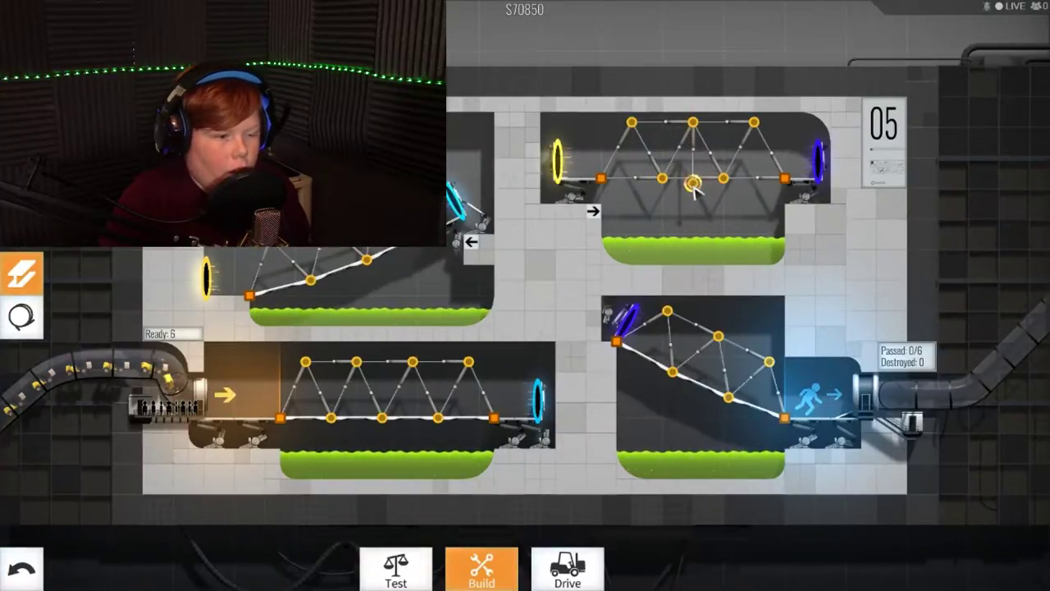
{"action": "right_click", "coordinate": [693, 184]}
{"action": "left_click_drag", "start_coordinate": [662, 178], "coordinate": [697, 179]}
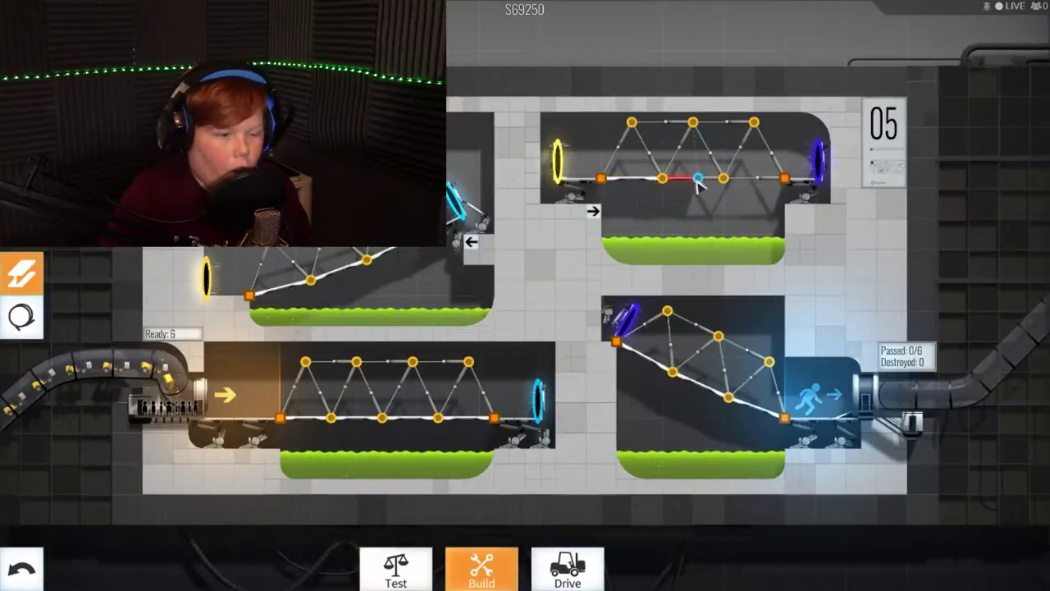
{"action": "key", "text": "Escape"}
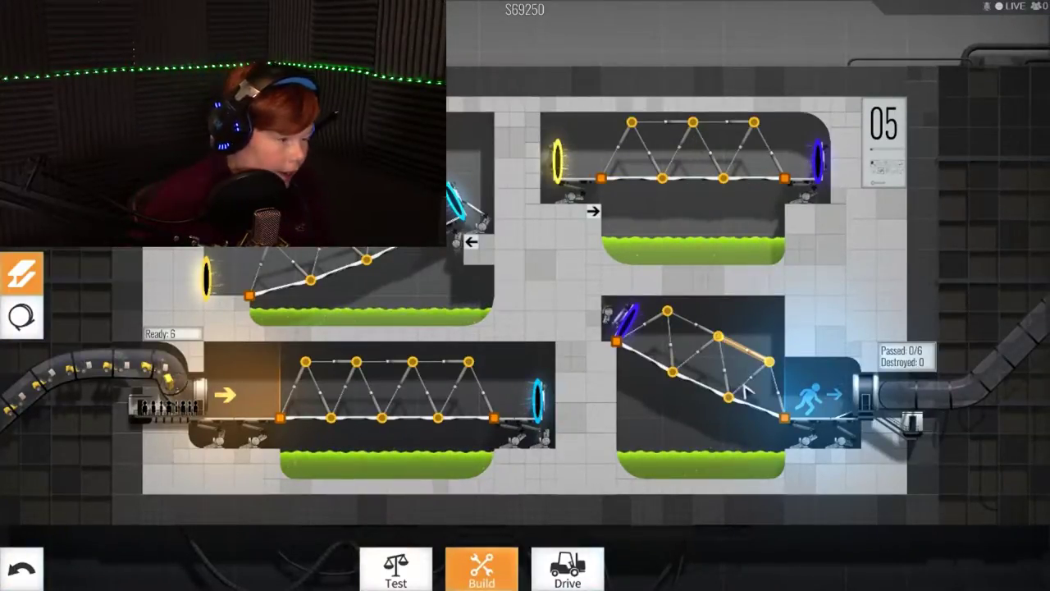
- Drive one test vehicle, then run the full convoy to deliver all 6 and continue
{"action": "left_click", "coordinate": [568, 568]}
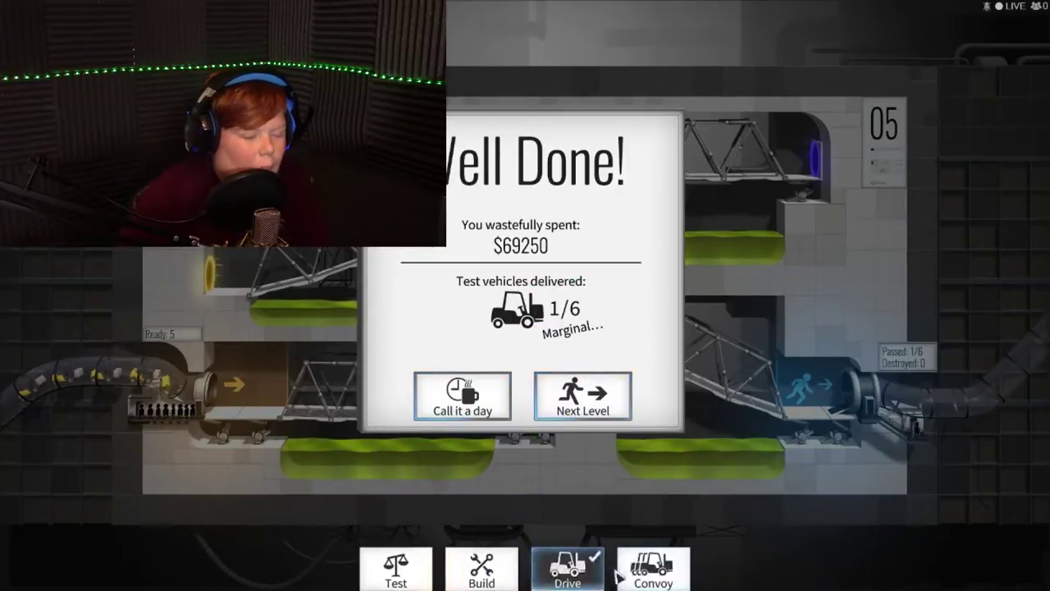
{"action": "left_click", "coordinate": [654, 568]}
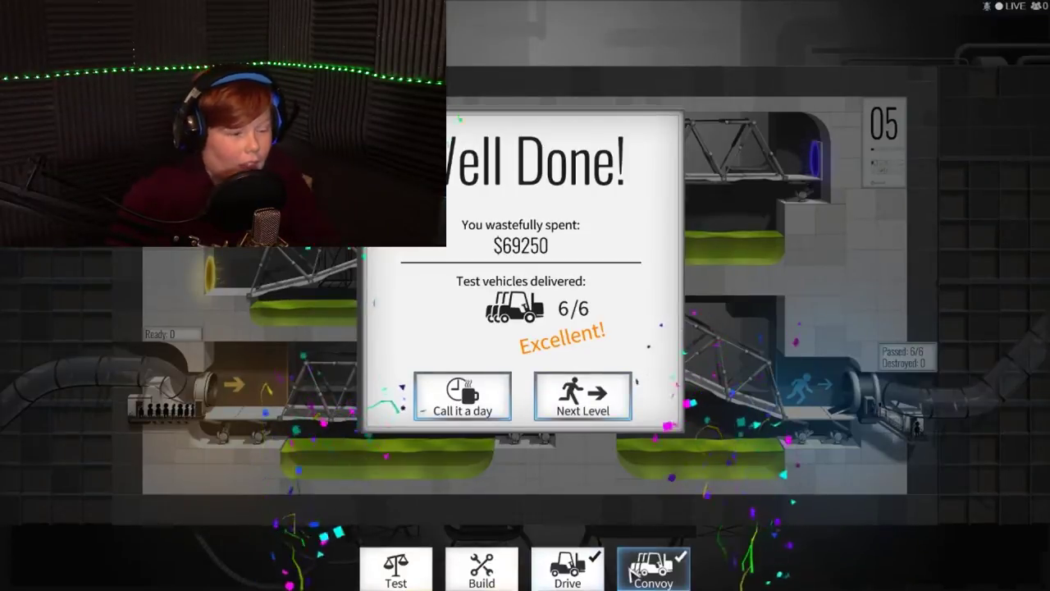
{"action": "left_click", "coordinate": [582, 396]}
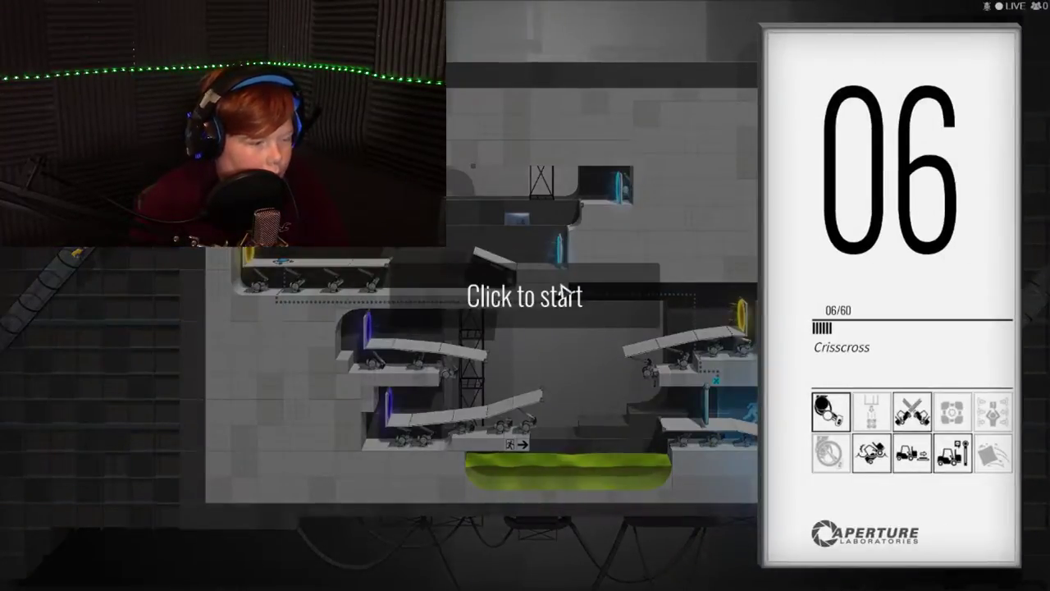
- Start level 06 Crisscross and dismiss its introductory tutorial messages
{"action": "left_click", "coordinate": [566, 294]}
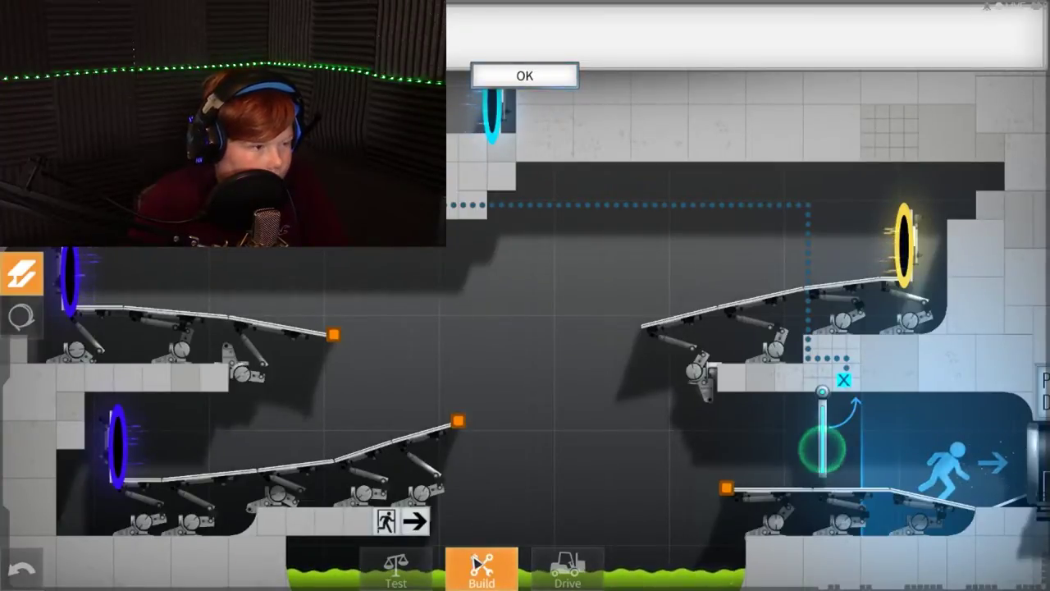
{"action": "left_click", "coordinate": [525, 75]}
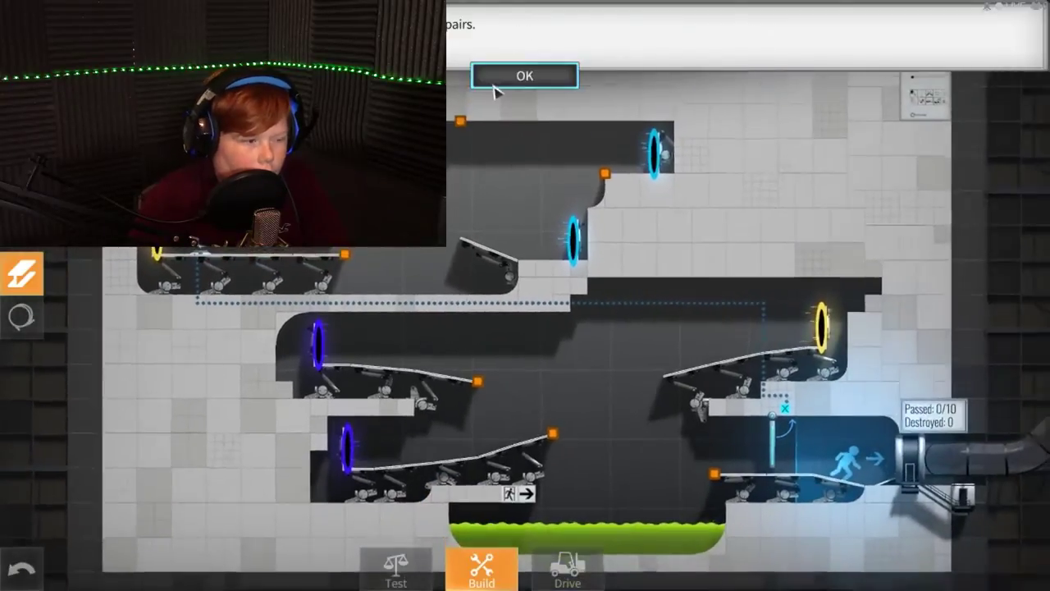
{"action": "left_click", "coordinate": [498, 77]}
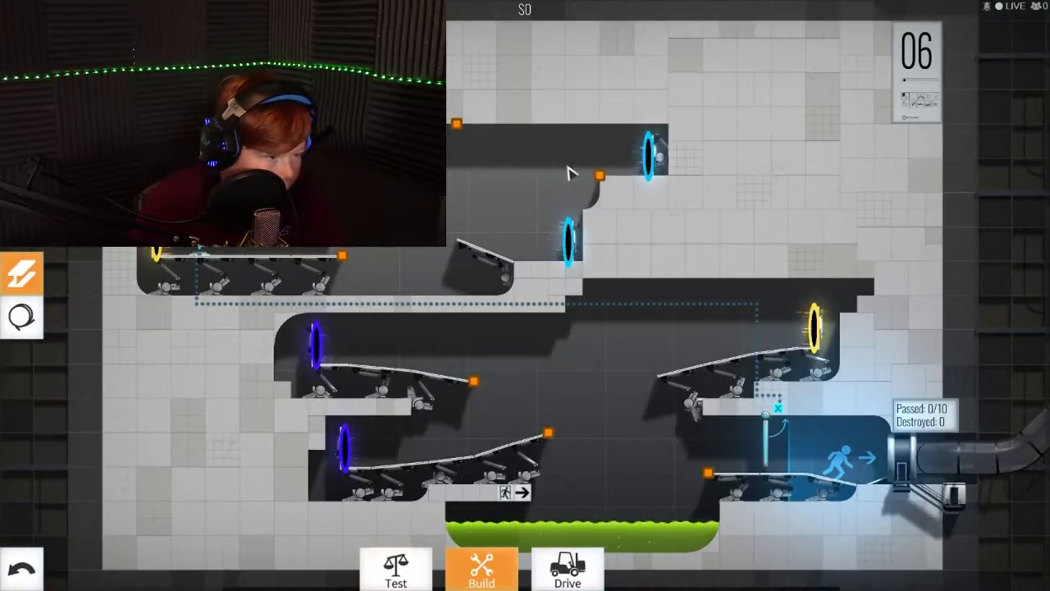
- Try road pieces from the upper anchor and the ledge, then delete them
{"action": "left_click", "coordinate": [599, 175]}
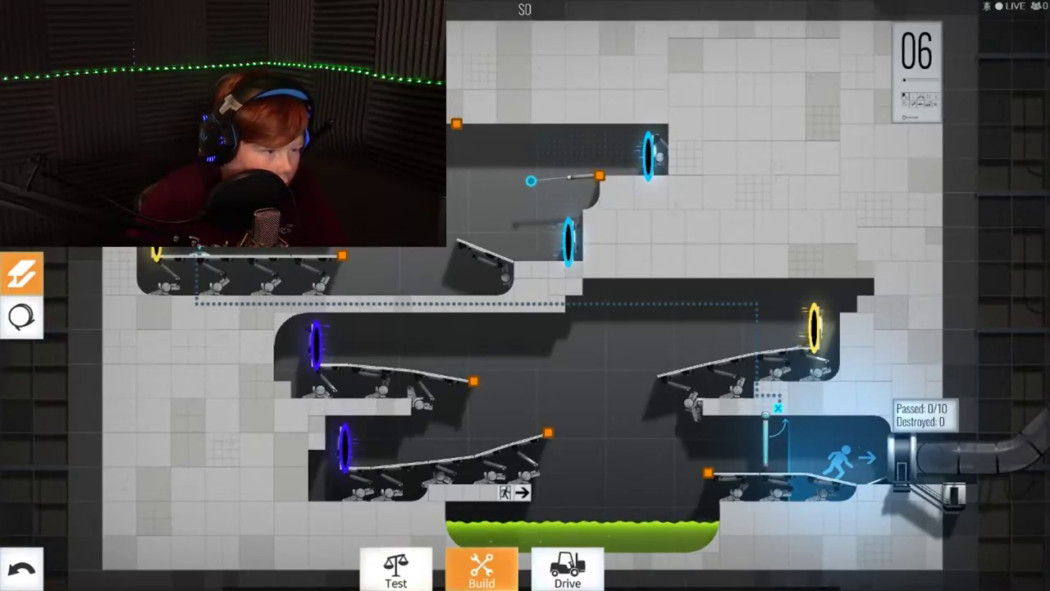
{"action": "left_click", "coordinate": [531, 180]}
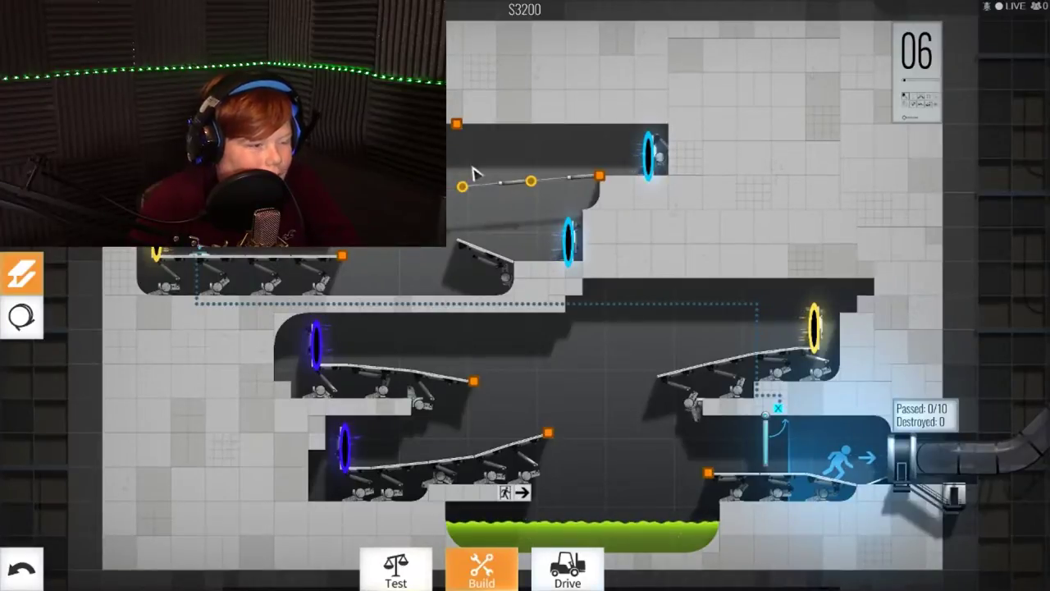
{"action": "right_click", "coordinate": [530, 181]}
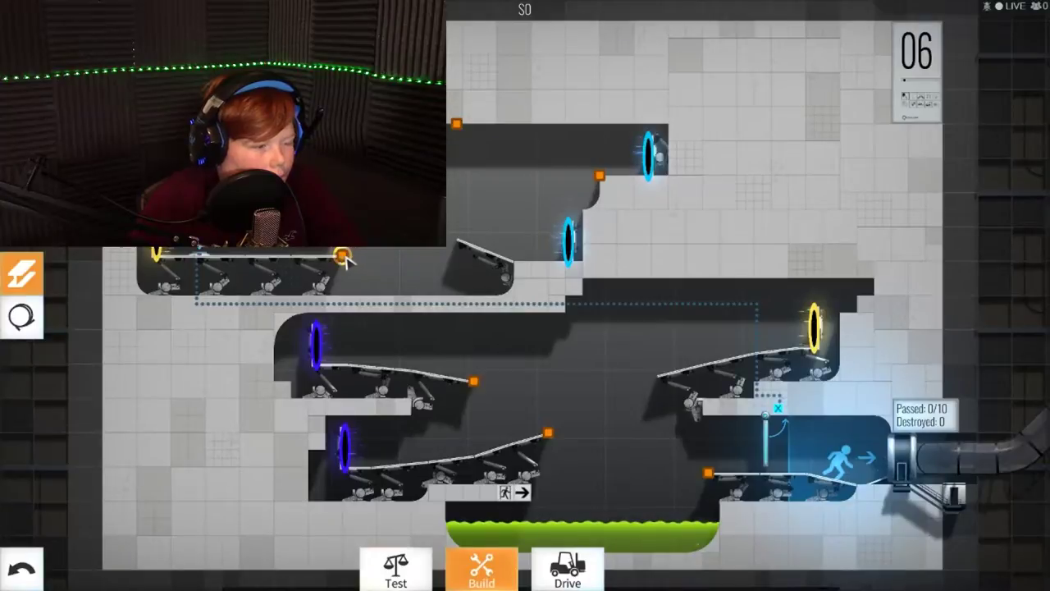
{"action": "left_click_drag", "start_coordinate": [448, 218], "coordinate": [468, 197]}
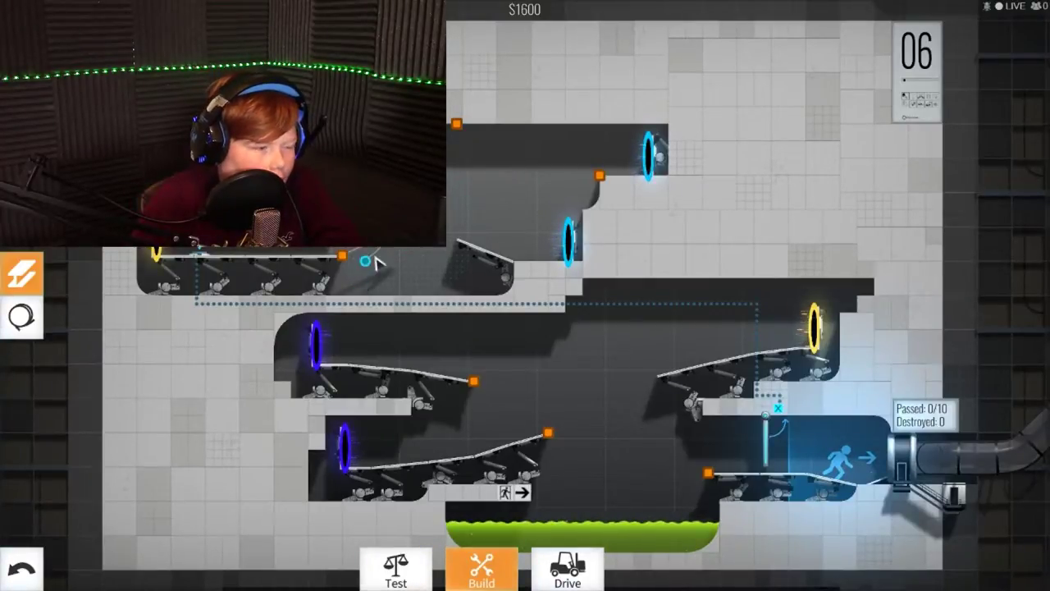
{"action": "left_click_drag", "start_coordinate": [342, 255], "coordinate": [406, 256]}
{"action": "right_click", "coordinate": [406, 256]}
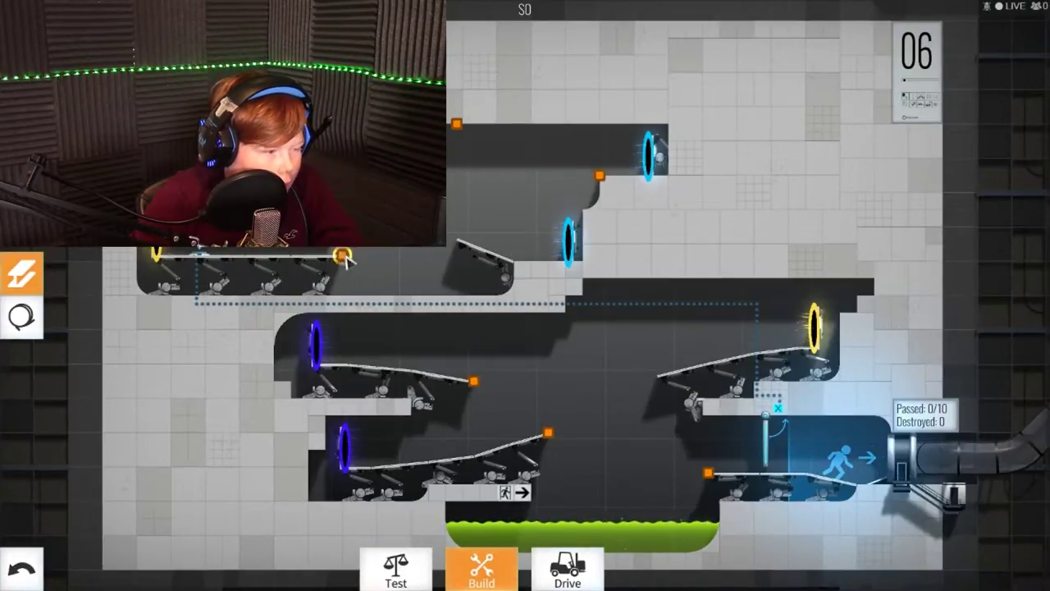
- Build a road off the upper-left ledge, tie it to the anchor above, and briefly test
{"action": "left_click_drag", "start_coordinate": [345, 258], "coordinate": [390, 246]}
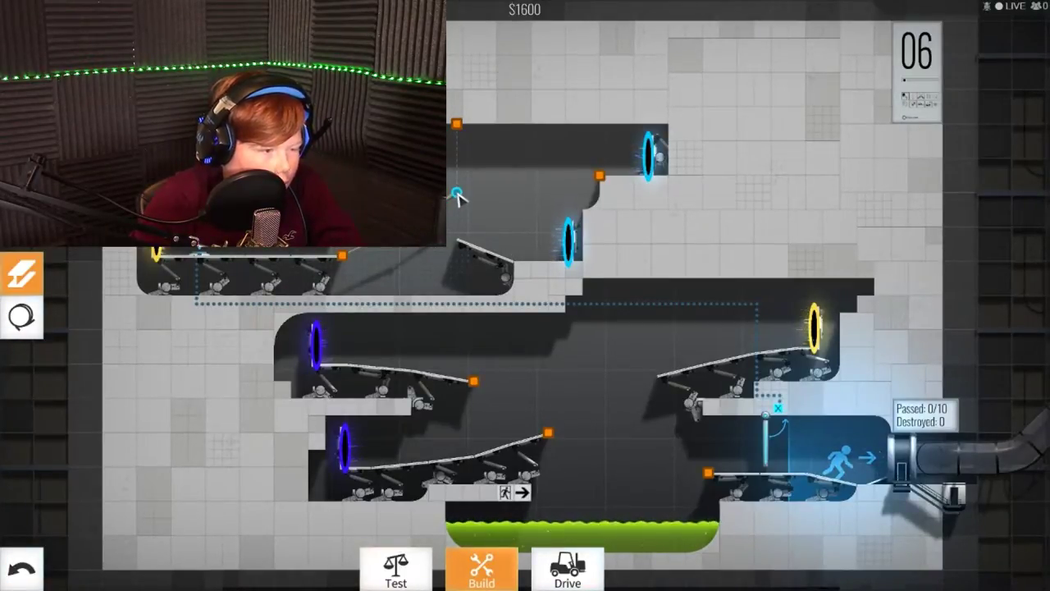
{"action": "left_click", "coordinate": [457, 195]}
{"action": "left_click", "coordinate": [457, 125]}
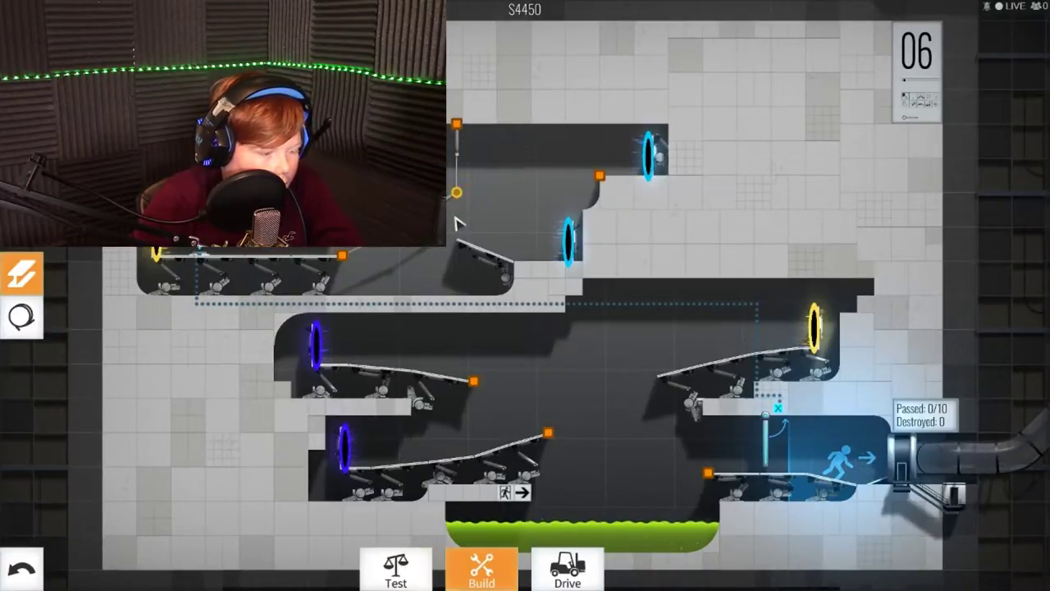
{"action": "key", "text": "space"}
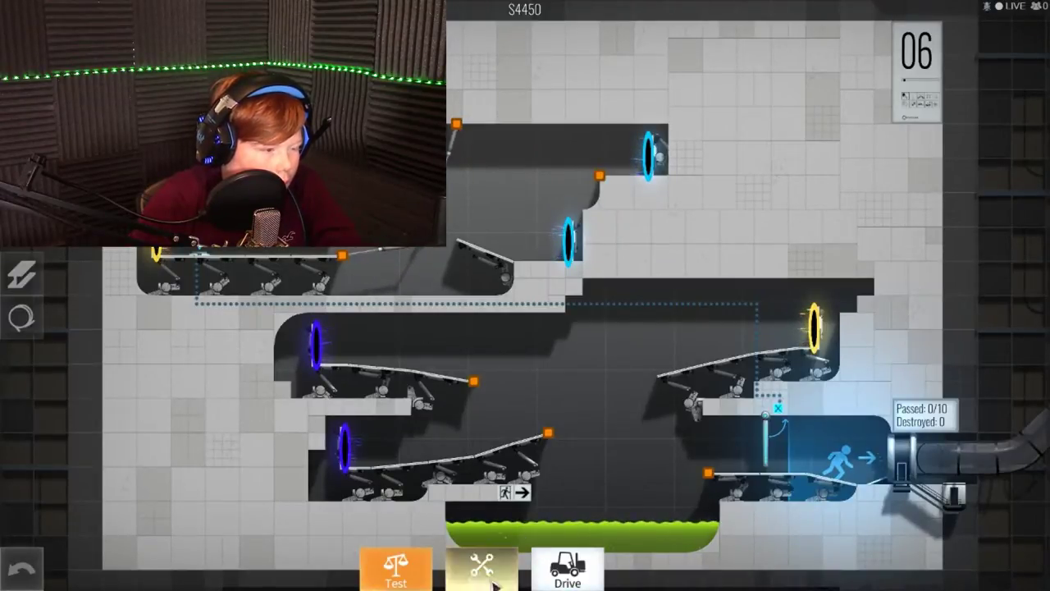
{"action": "key", "text": "space"}
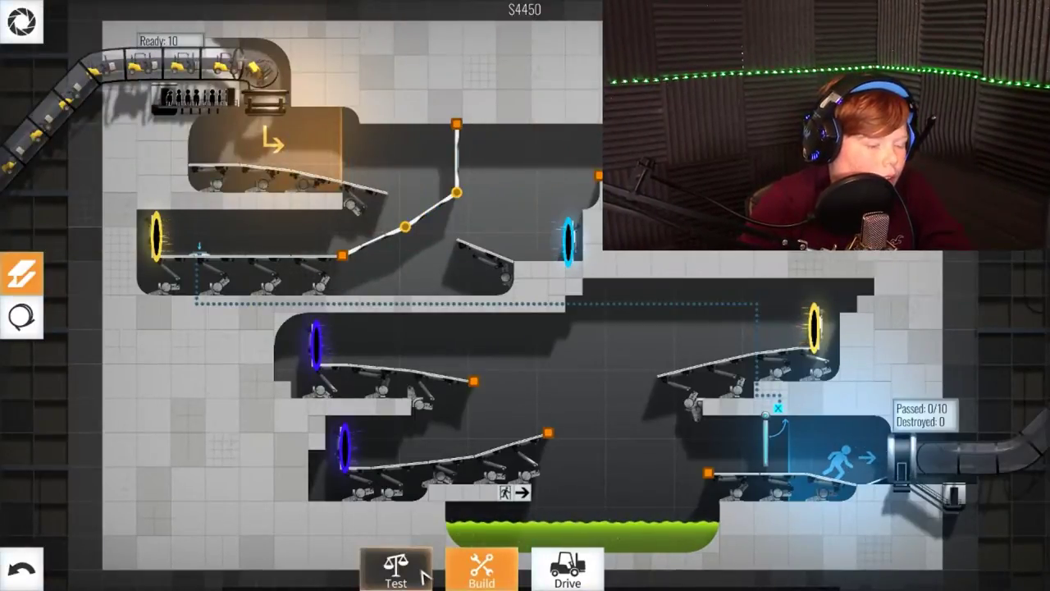
- Test the bridge and try the convoy, then return to building
{"action": "left_click", "coordinate": [423, 572]}
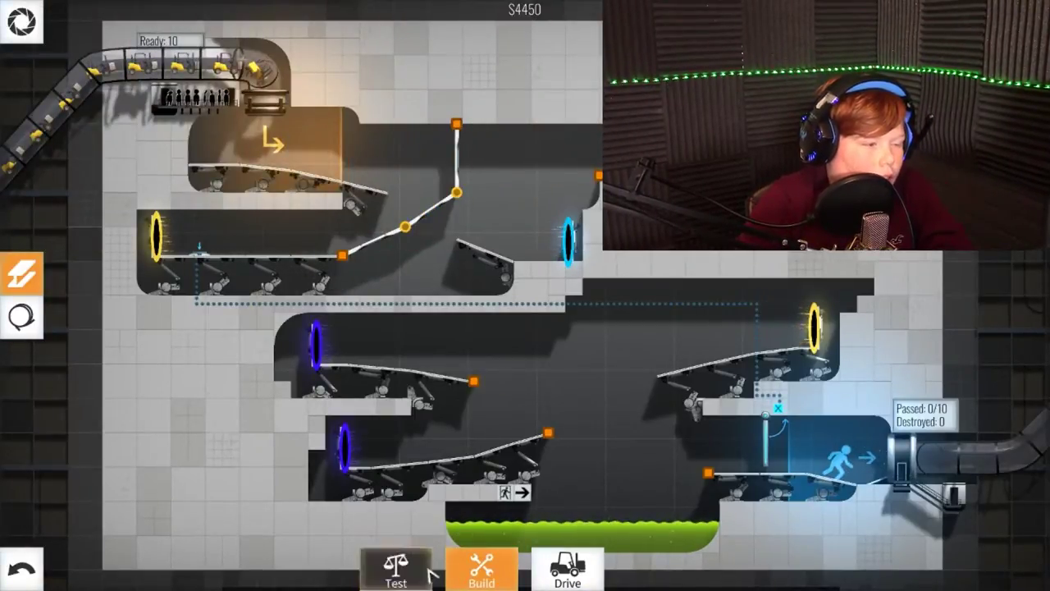
{"action": "left_click", "coordinate": [586, 569]}
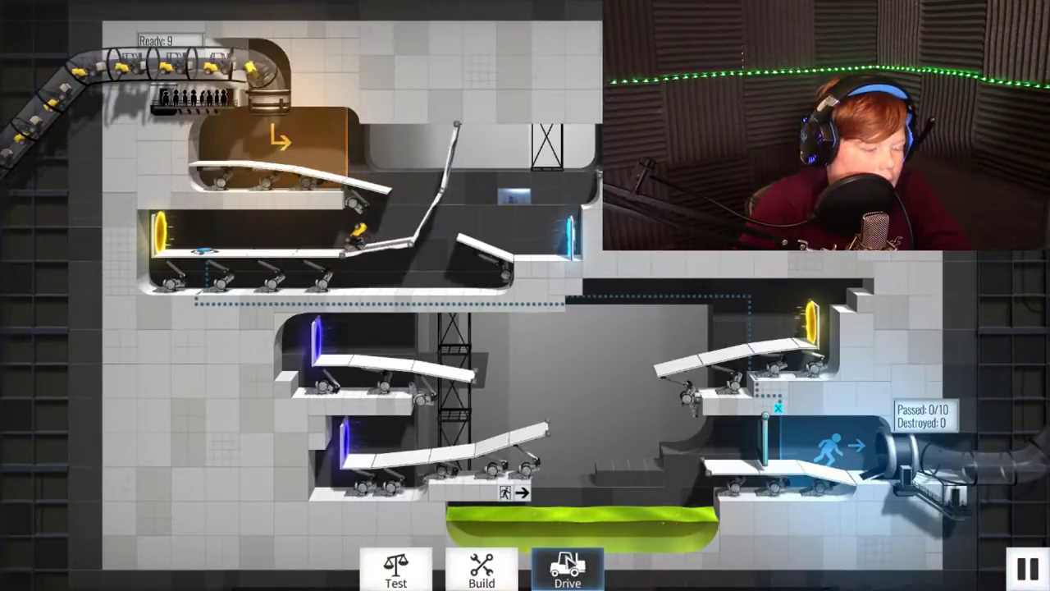
{"action": "left_click", "coordinate": [482, 569]}
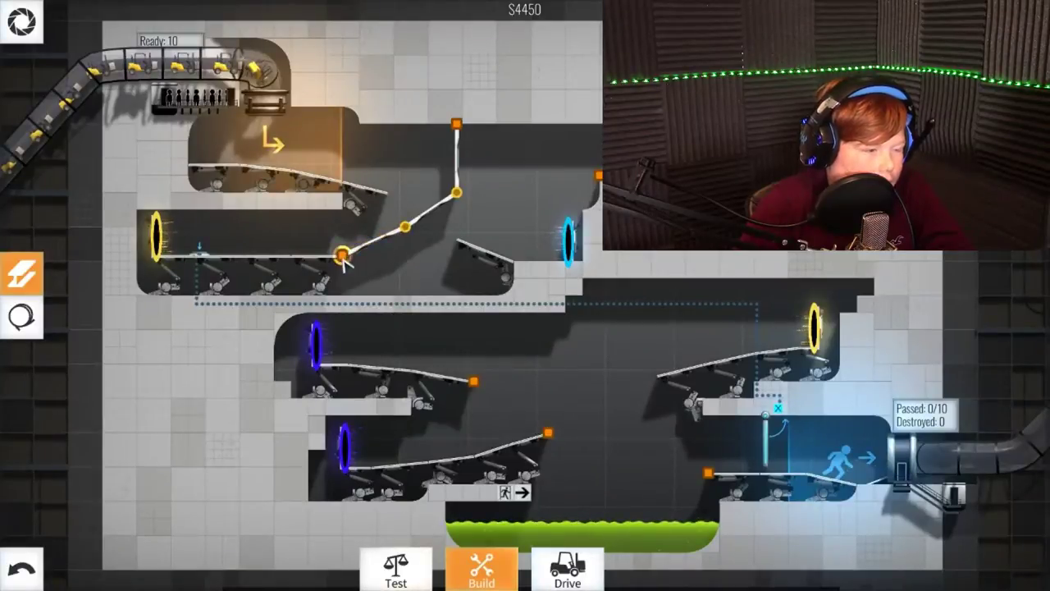
- Add struts linking the upper-left road, upper joint and ramp anchor, then stress-test
{"action": "mouse_move", "coordinate": [343, 260]}
{"action": "left_mouse_down"}
{"action": "mouse_move", "coordinate": [407, 292]}
{"action": "mouse_move", "coordinate": [405, 230]}
{"action": "mouse_move", "coordinate": [455, 261]}
{"action": "mouse_move", "coordinate": [456, 195]}
{"action": "left_mouse_up"}
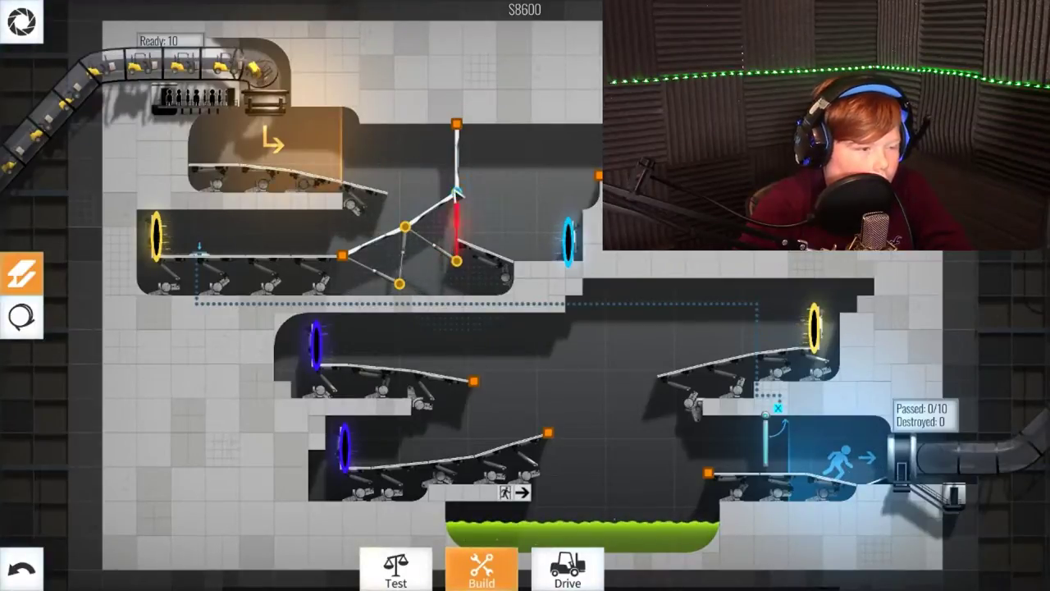
{"action": "left_click", "coordinate": [456, 194]}
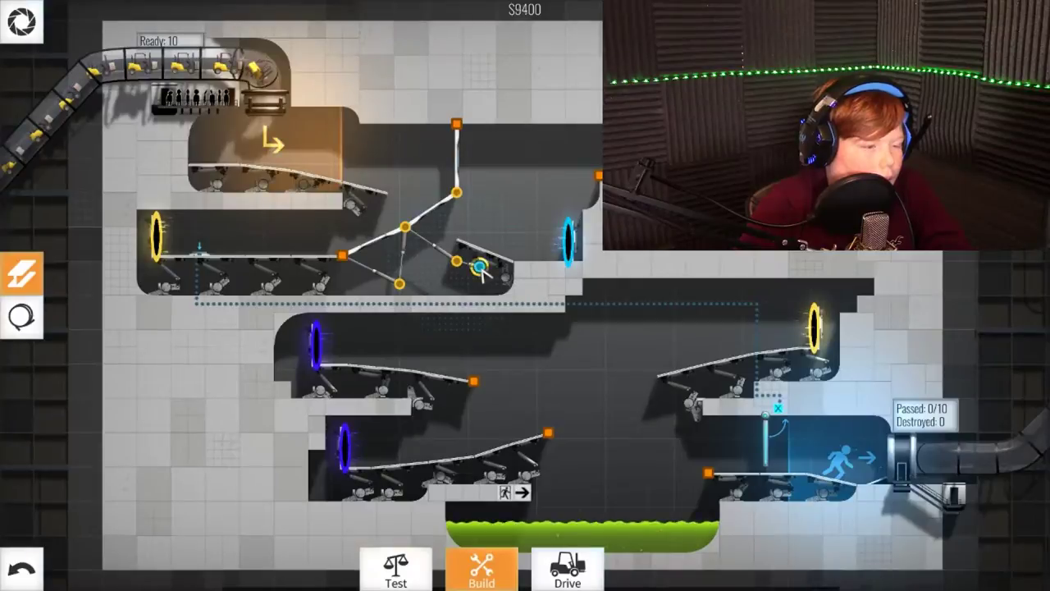
{"action": "left_click_drag", "start_coordinate": [457, 195], "coordinate": [445, 187]}
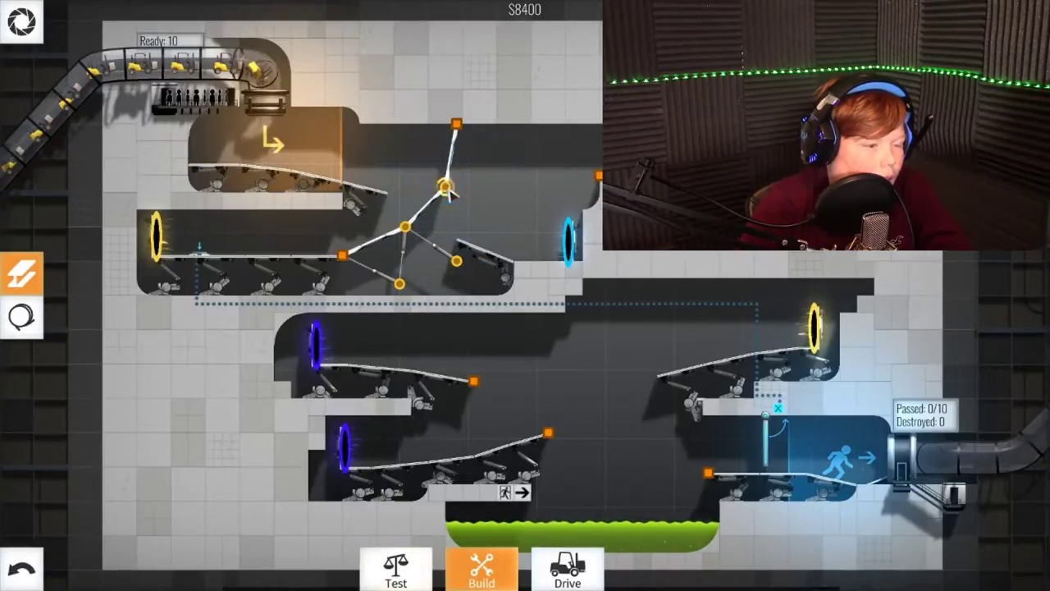
{"action": "left_click_drag", "start_coordinate": [457, 261], "coordinate": [445, 191]}
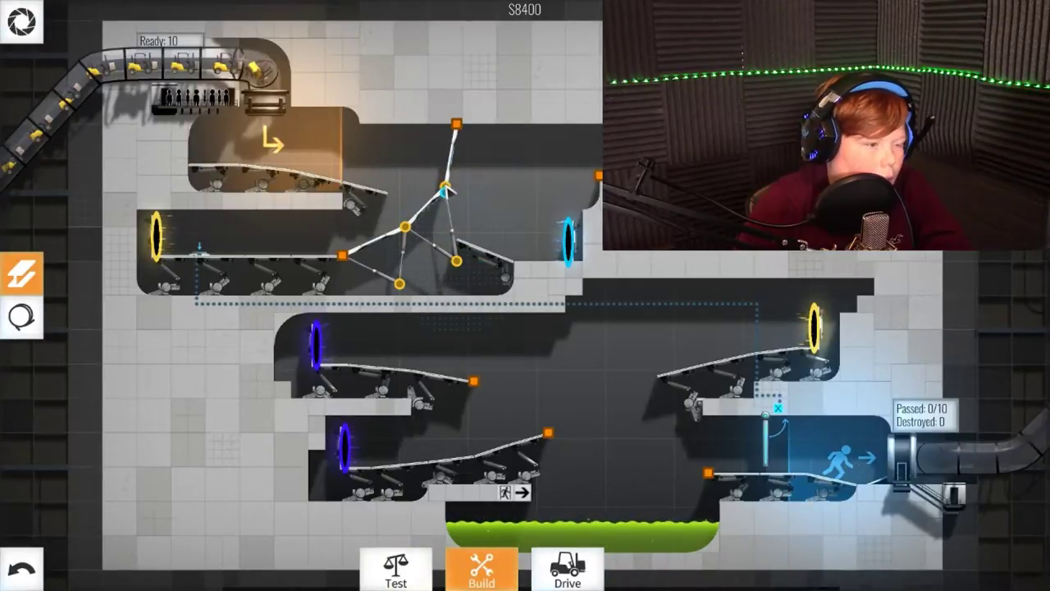
{"action": "left_click", "coordinate": [450, 194]}
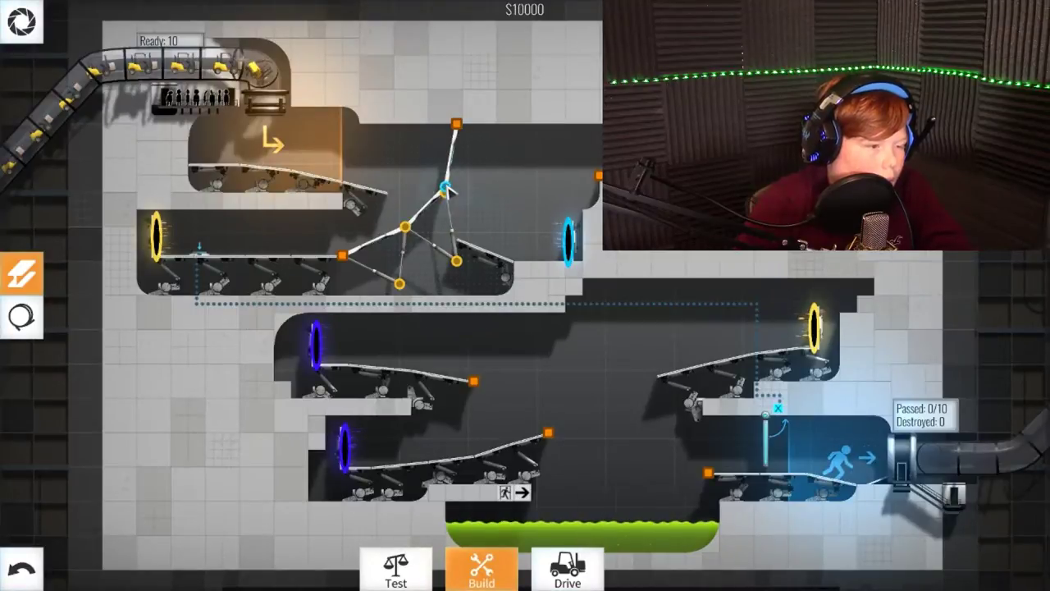
{"action": "left_click_drag", "start_coordinate": [447, 190], "coordinate": [456, 261]}
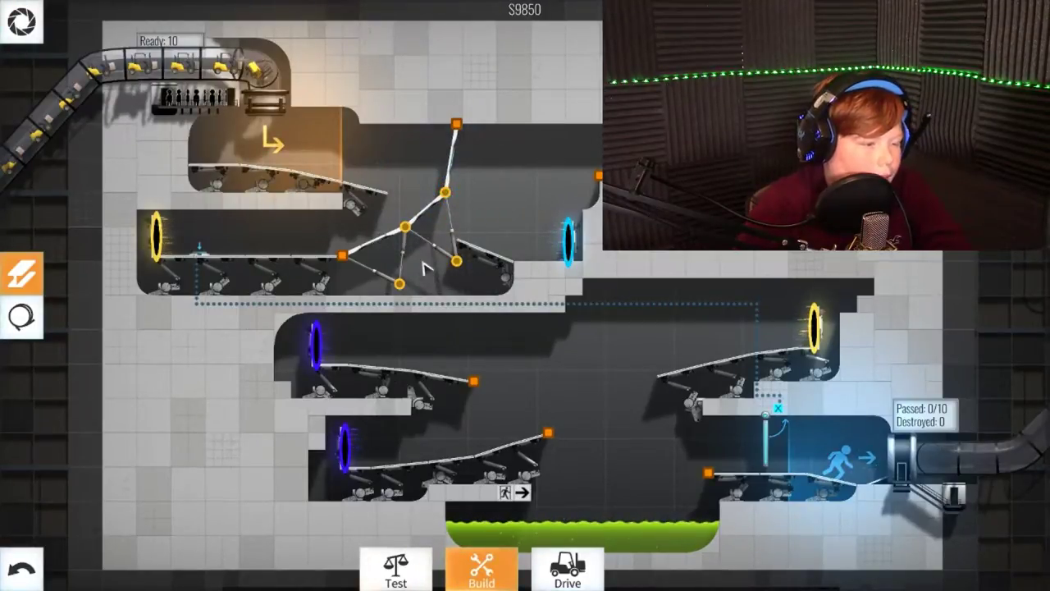
{"action": "left_click", "coordinate": [455, 261]}
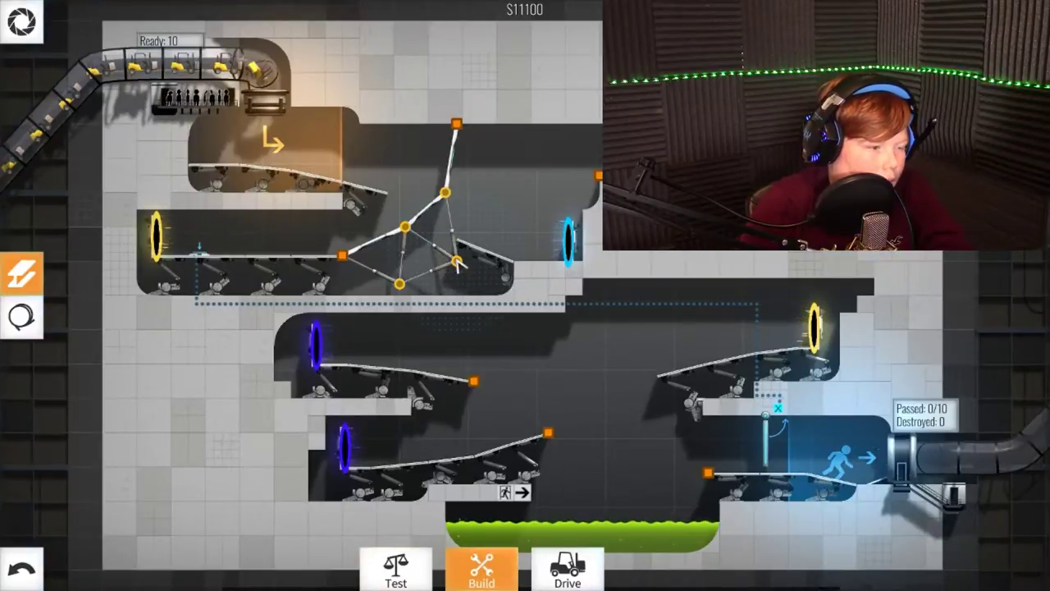
{"action": "left_click", "coordinate": [496, 287]}
{"action": "left_click_drag", "start_coordinate": [497, 287], "coordinate": [456, 261]}
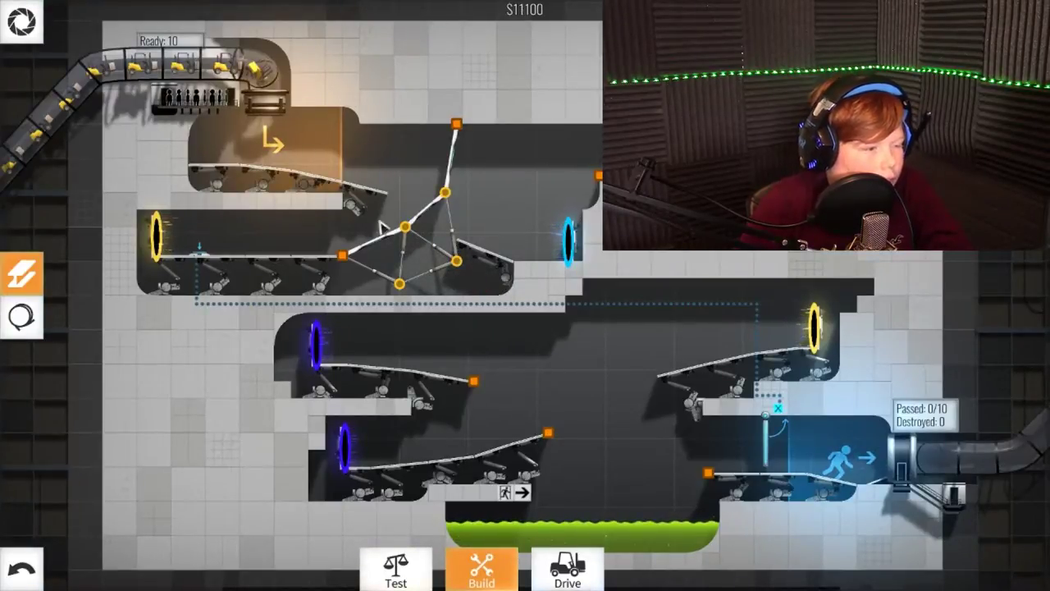
{"action": "left_click", "coordinate": [396, 567]}
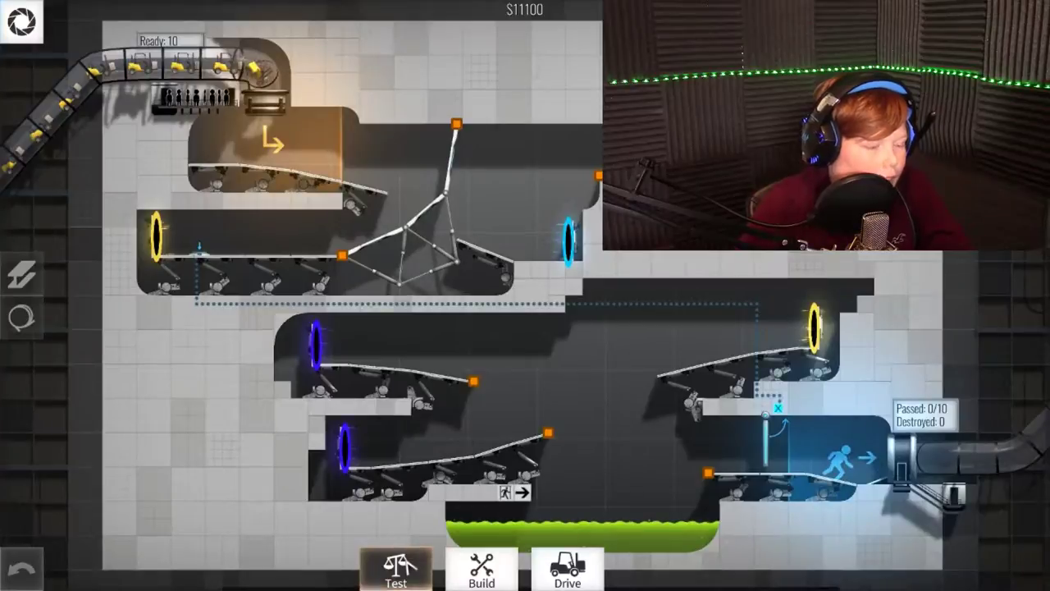
- Run the convoy once, then delete every joint and beam of the upper-left bridge
{"action": "left_click", "coordinate": [568, 568]}
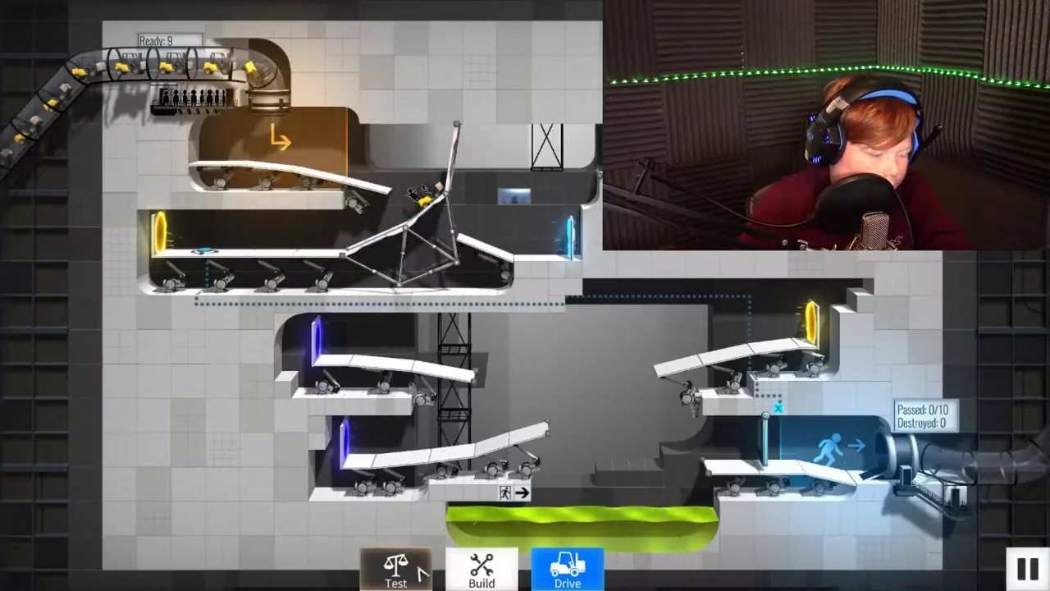
{"action": "left_click", "coordinate": [481, 566]}
{"action": "right_click", "coordinate": [456, 261]}
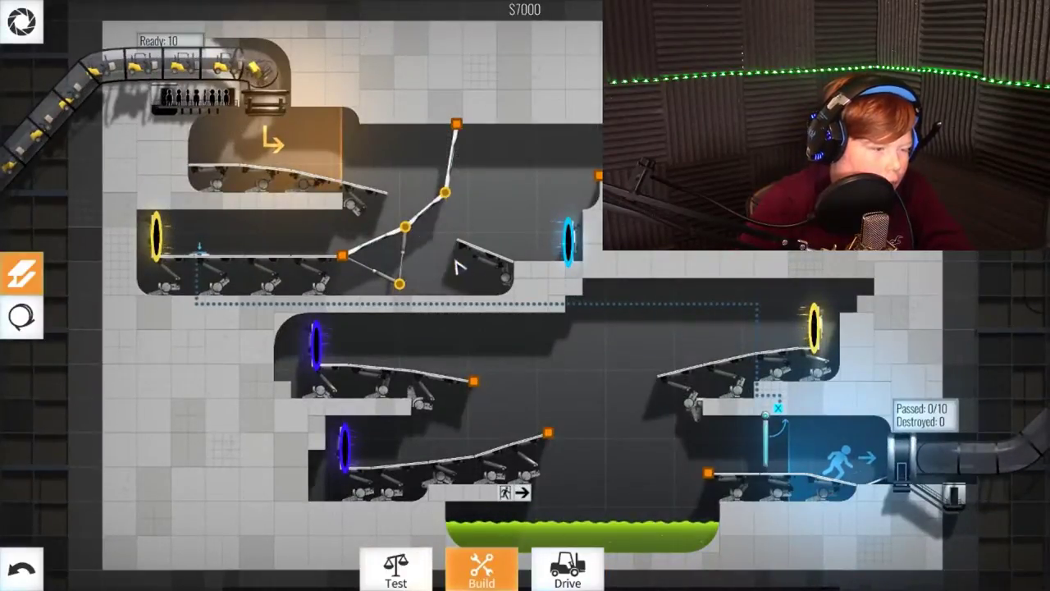
{"action": "right_click", "coordinate": [406, 228]}
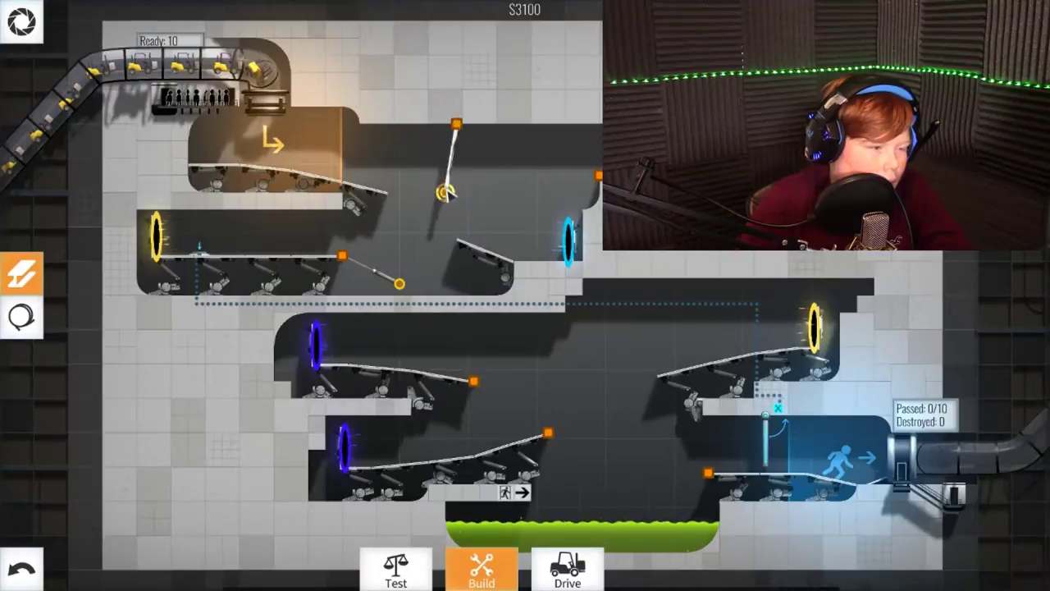
{"action": "right_click", "coordinate": [444, 192]}
{"action": "right_click", "coordinate": [399, 283]}
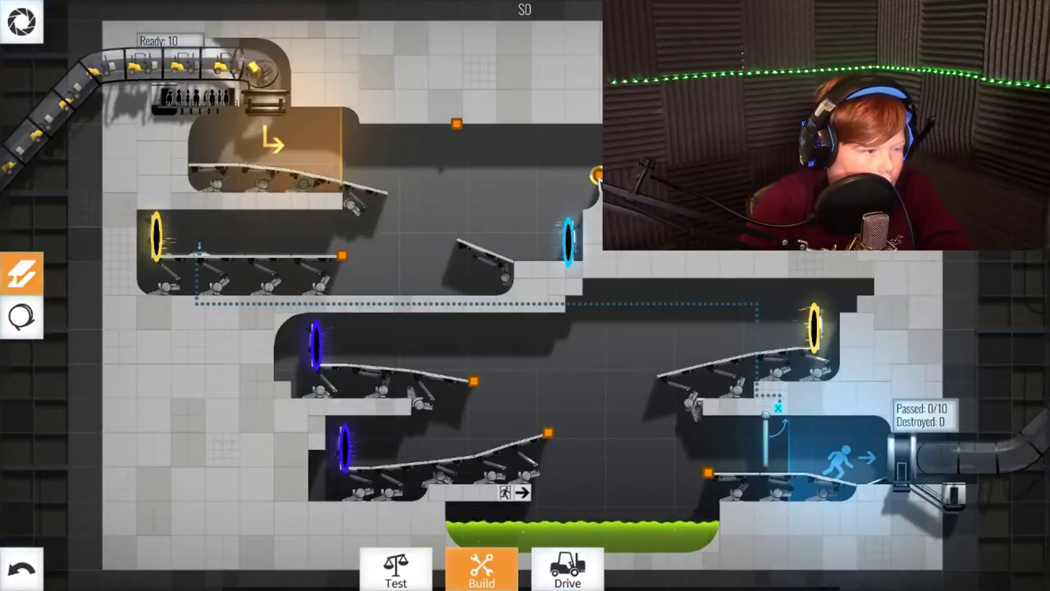
{"action": "left_click_drag", "start_coordinate": [574, 184], "coordinate": [670, 212]}
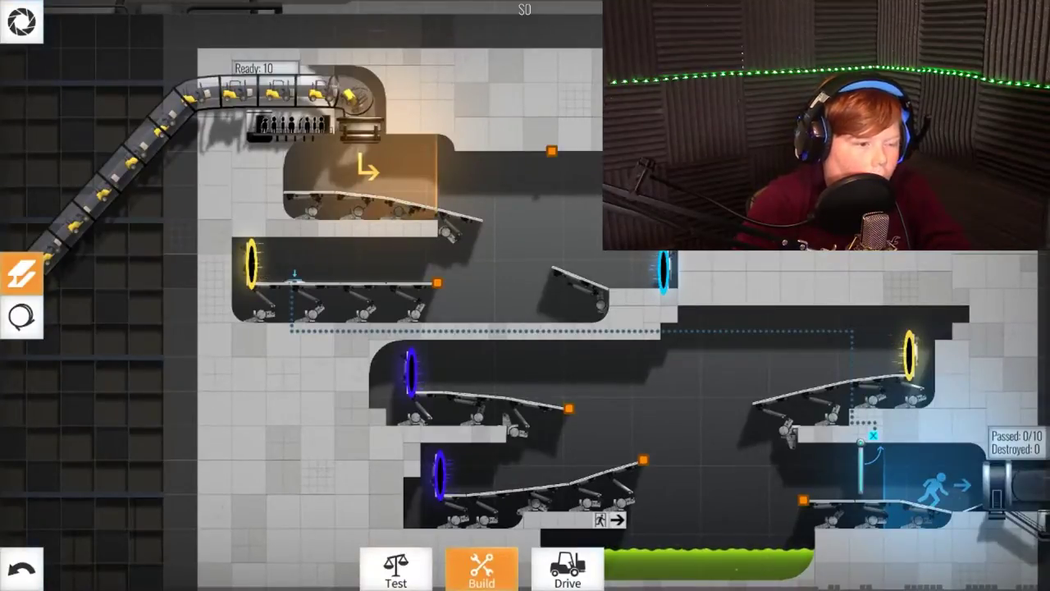
- Rebuild a road piece off the upper ledge with its next node
{"action": "mouse_move", "coordinate": [551, 150]}
{"action": "left_mouse_down"}
{"action": "mouse_move", "coordinate": [557, 214]}
{"action": "mouse_move", "coordinate": [488, 218]}
{"action": "left_mouse_up"}
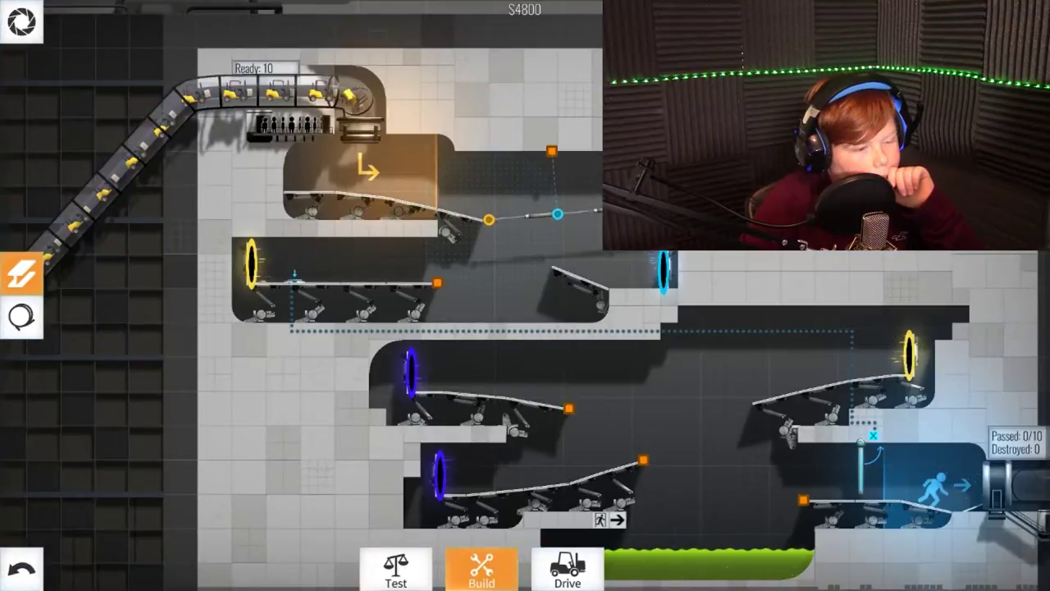
{"action": "left_click", "coordinate": [597, 211]}
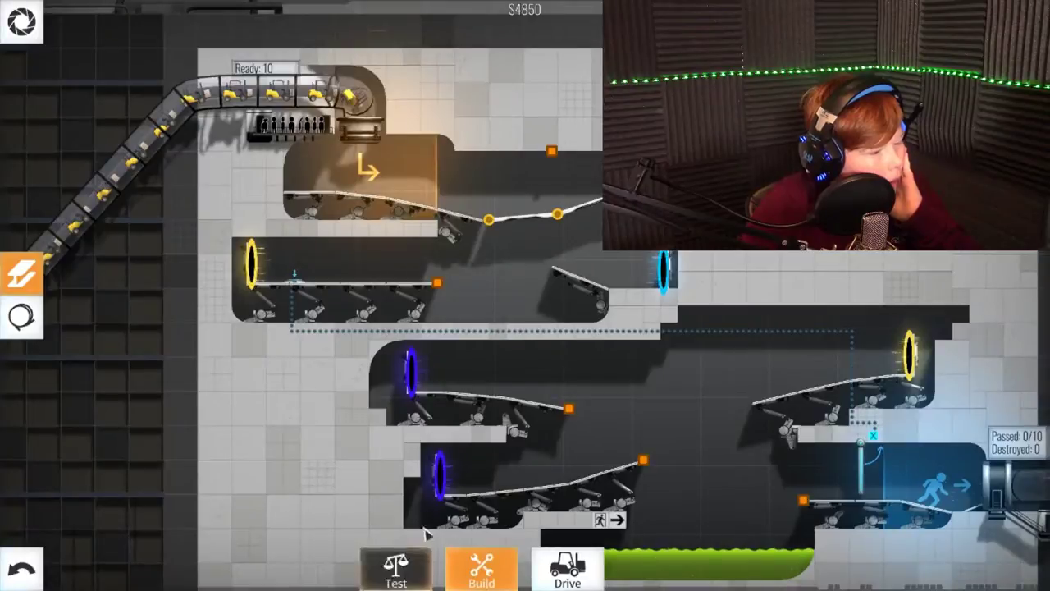
{"action": "mouse_move", "coordinate": [489, 219]}
{"action": "left_mouse_down"}
{"action": "mouse_move", "coordinate": [516, 171]}
{"action": "mouse_move", "coordinate": [494, 199]}
{"action": "left_mouse_up"}
- Hang the road from the ceiling anchor with two cables and stress-test it
{"action": "left_click", "coordinate": [22, 316]}
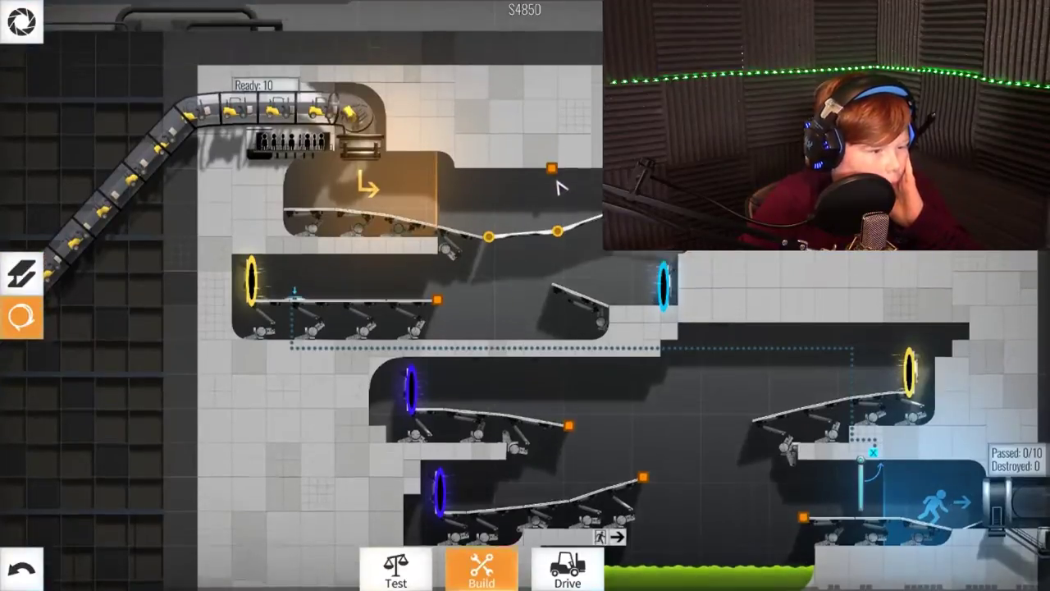
{"action": "scroll", "coordinate": [558, 157], "scroll_direction": "up", "scroll_amount": 1}
{"action": "left_click_drag", "start_coordinate": [551, 188], "coordinate": [558, 251]}
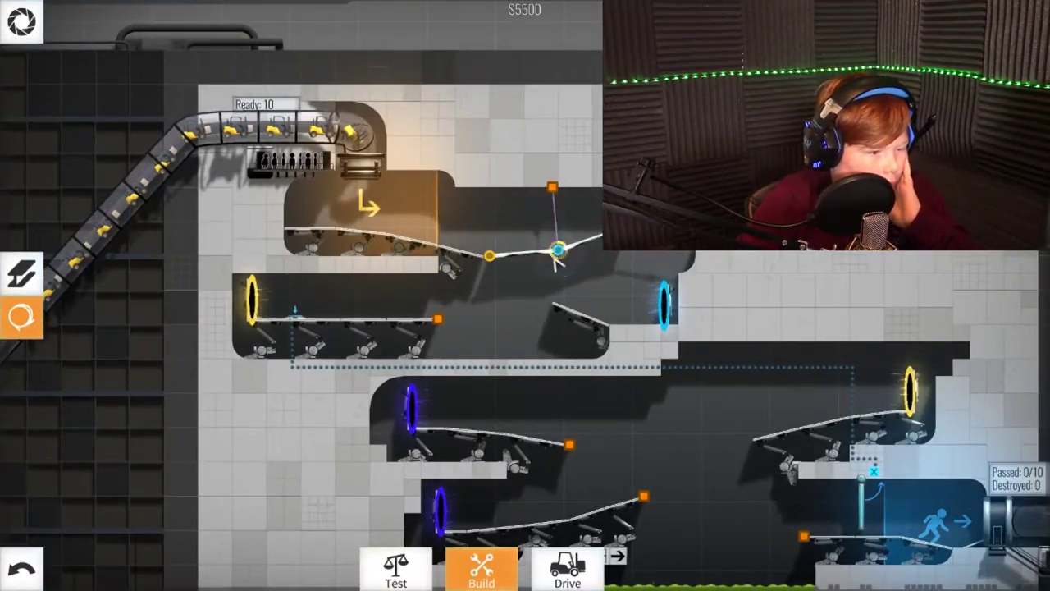
{"action": "right_click", "coordinate": [541, 312]}
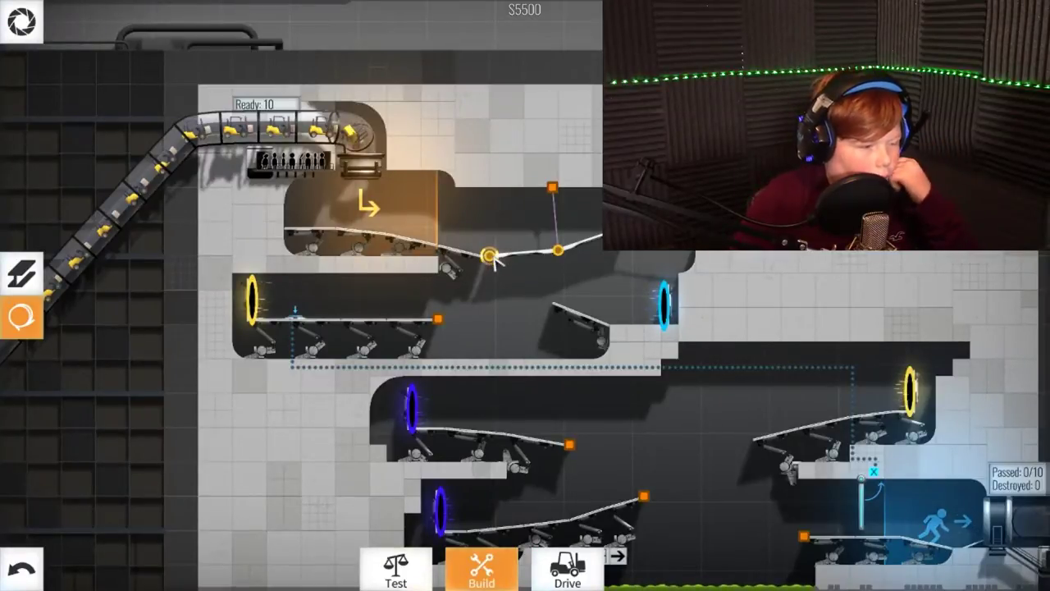
{"action": "left_click_drag", "start_coordinate": [489, 256], "coordinate": [552, 187]}
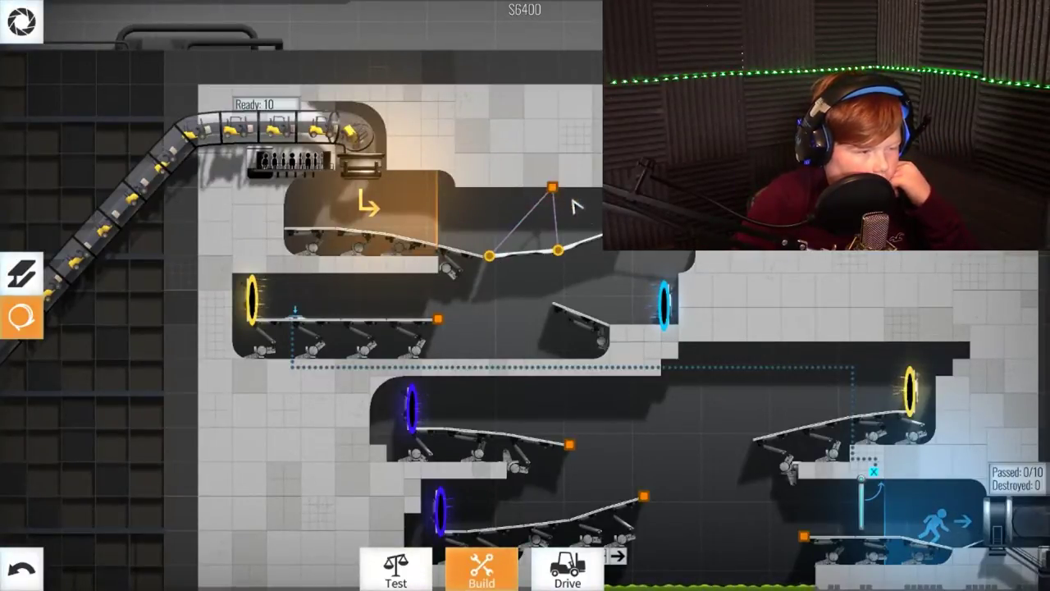
{"action": "left_click_drag", "start_coordinate": [551, 187], "coordinate": [603, 223]}
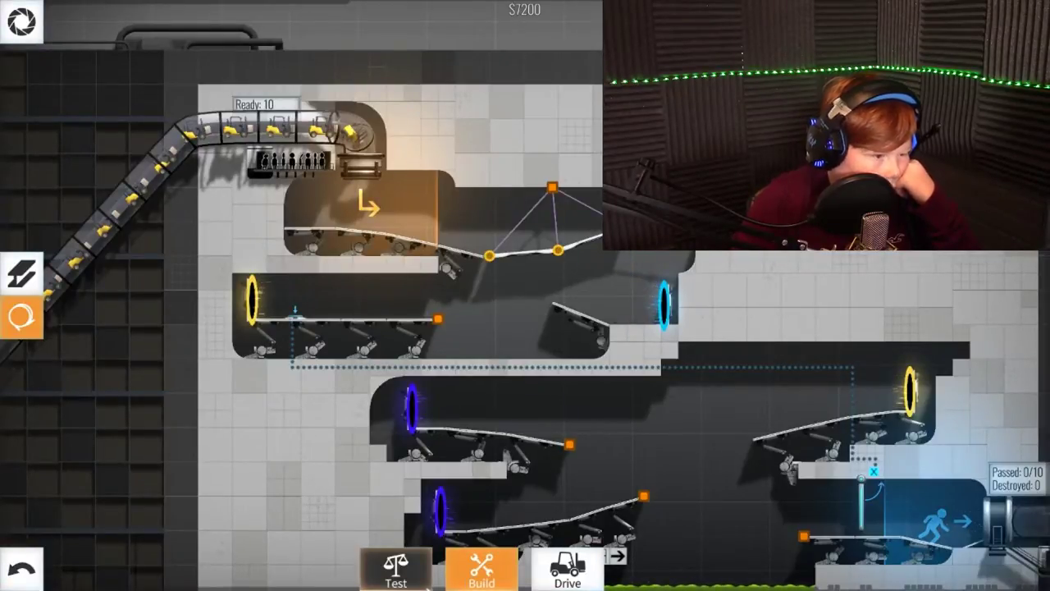
{"action": "left_click", "coordinate": [397, 567]}
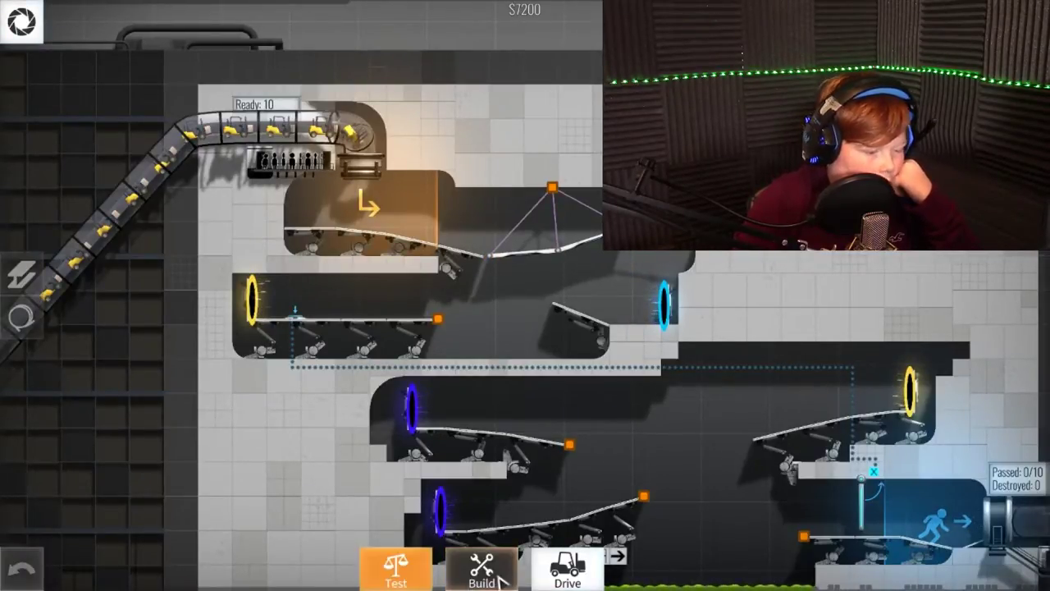
- Trial-run the convoy, then stop it and return to building
{"action": "left_click", "coordinate": [567, 567]}
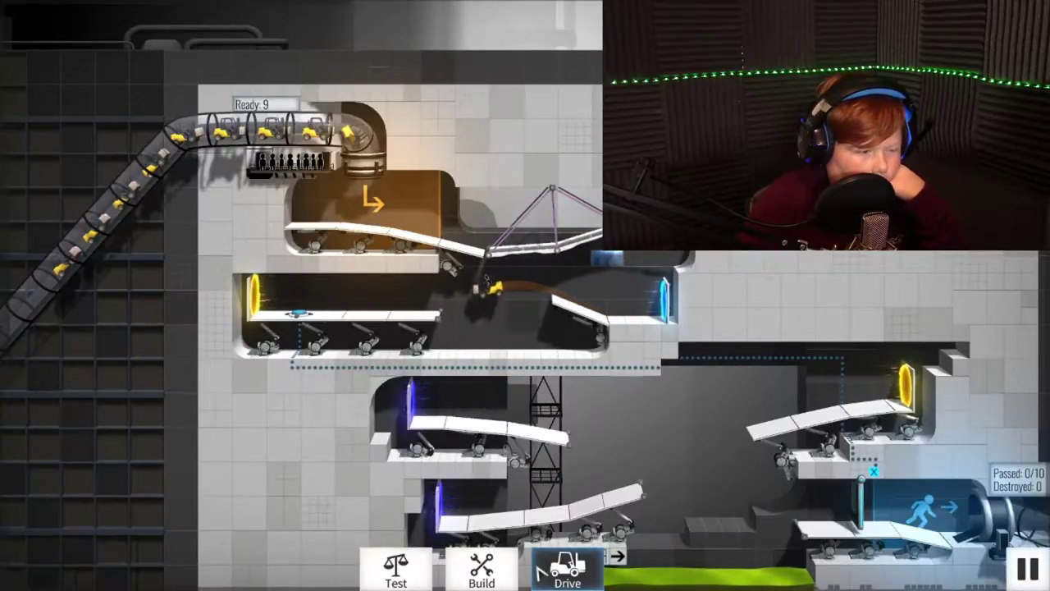
{"action": "left_click", "coordinate": [558, 568]}
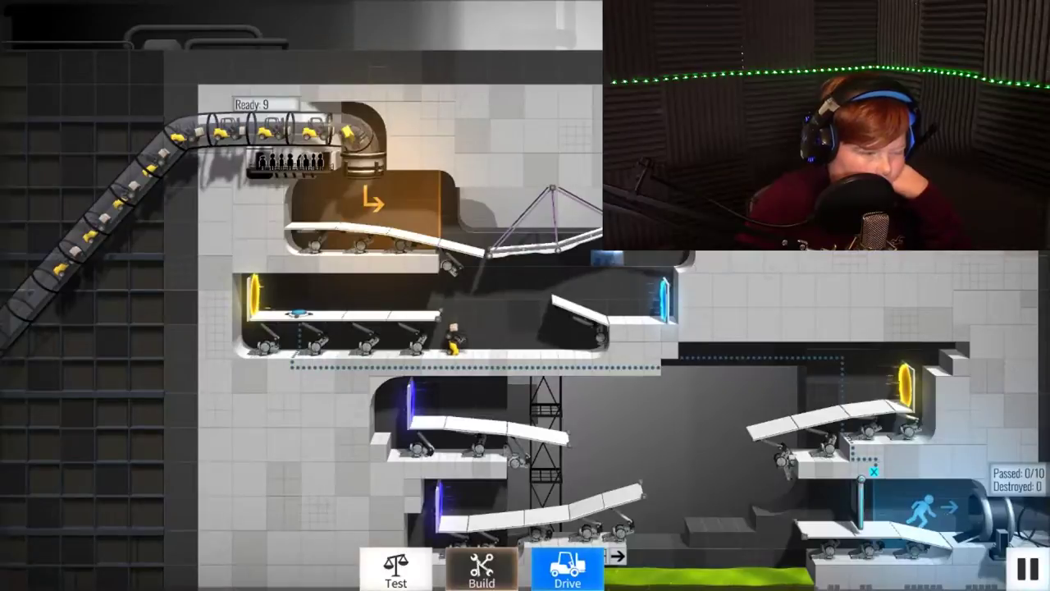
{"action": "left_click", "coordinate": [482, 568]}
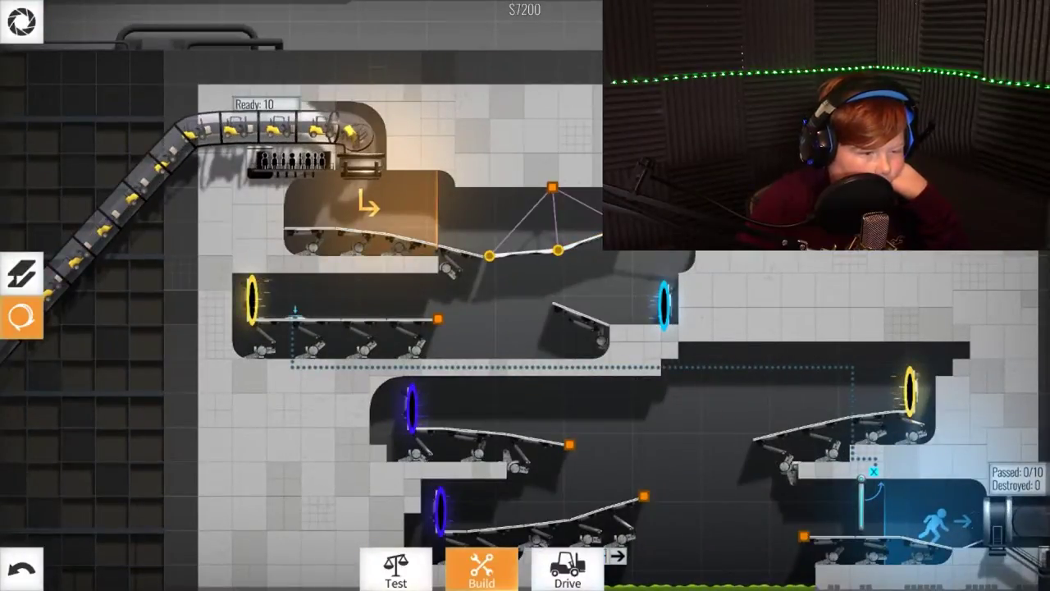
- Remove the faulty road and cable pieces at the top bridge's right end
{"action": "left_click_drag", "start_coordinate": [558, 250], "coordinate": [601, 223]}
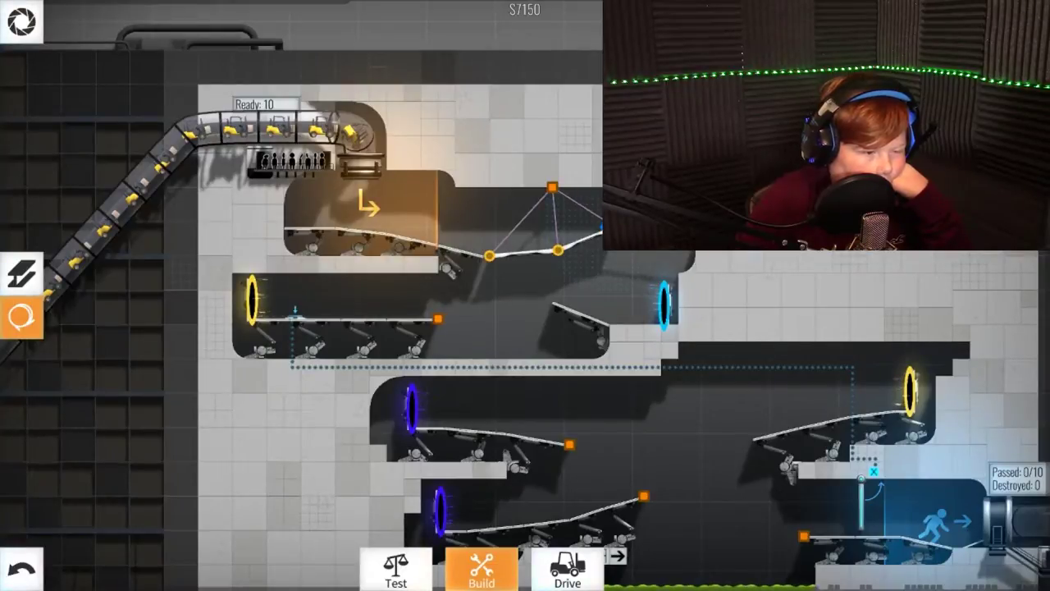
{"action": "mouse_move", "coordinate": [601, 223]}
{"action": "left_mouse_down"}
{"action": "mouse_move", "coordinate": [640, 271]}
{"action": "mouse_move", "coordinate": [603, 218]}
{"action": "left_mouse_up"}
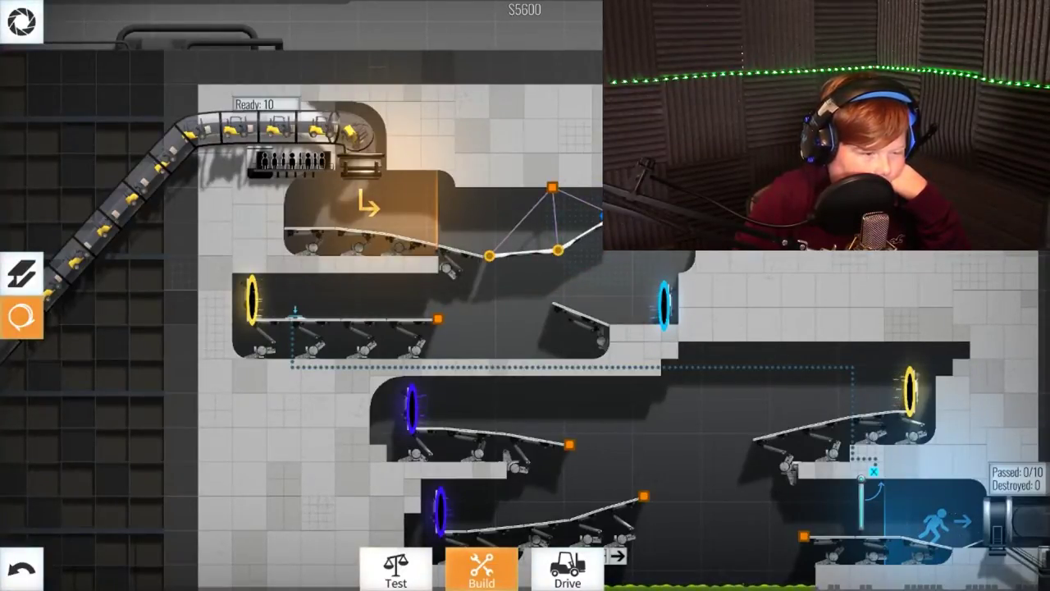
{"action": "right_click", "coordinate": [603, 218]}
{"action": "right_click", "coordinate": [578, 242]}
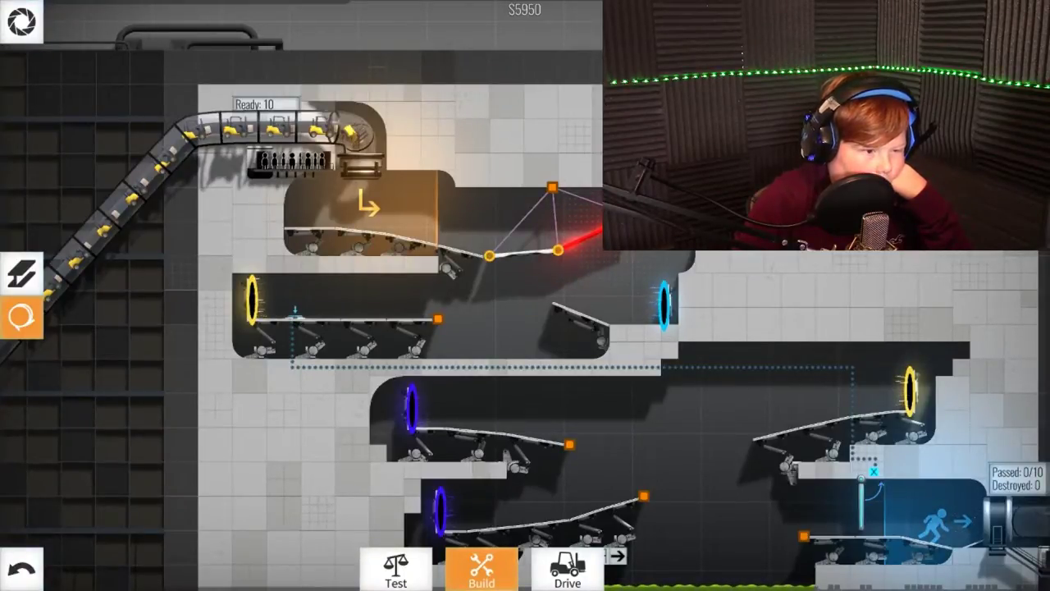
{"action": "left_click", "coordinate": [591, 234]}
{"action": "left_click", "coordinate": [586, 234]}
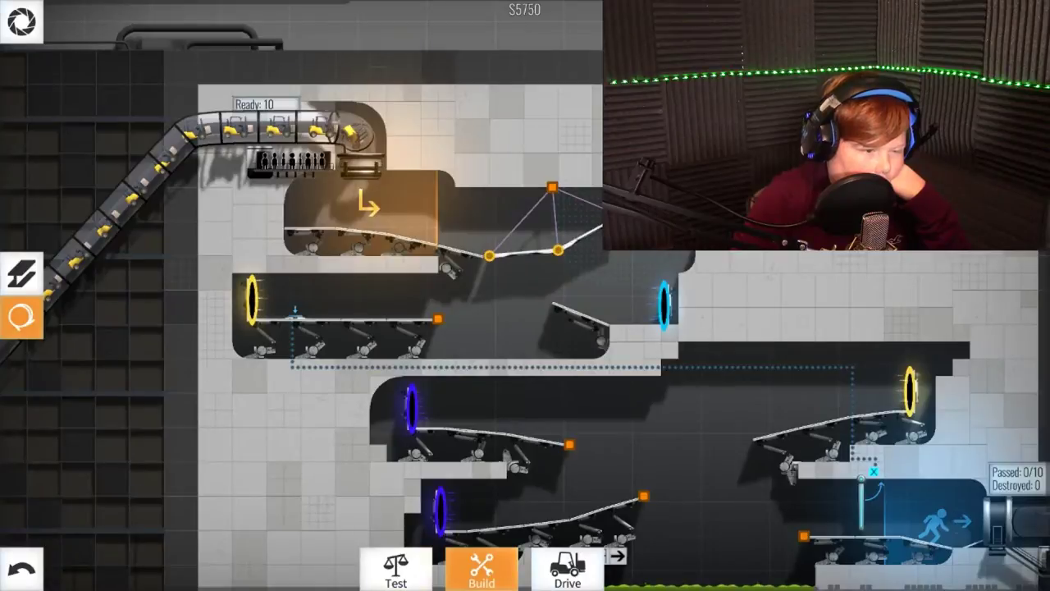
{"action": "right_click", "coordinate": [582, 234]}
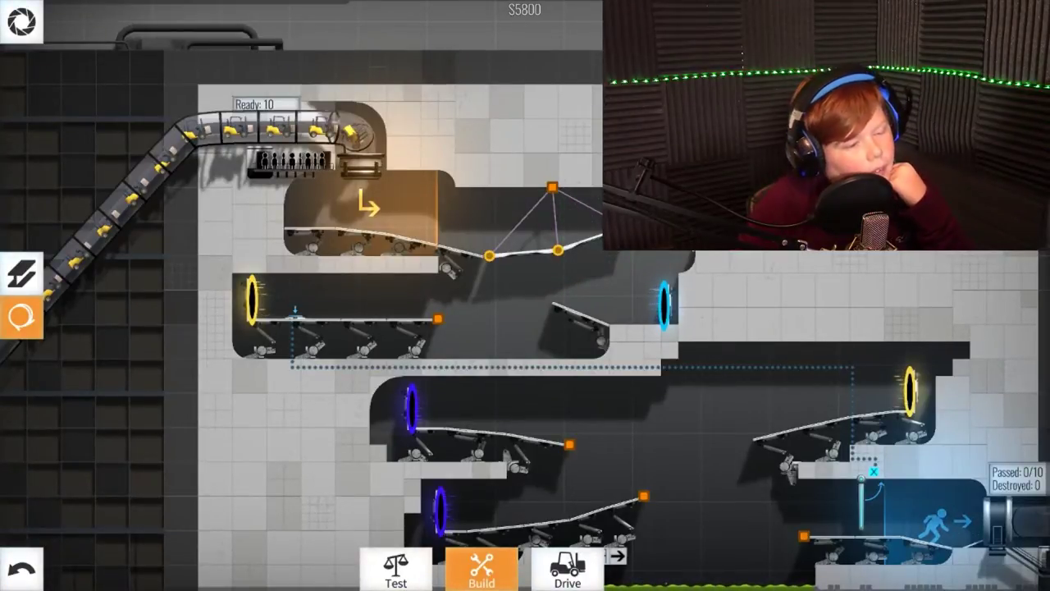
{"action": "left_click_drag", "start_coordinate": [525, 328], "coordinate": [509, 326]}
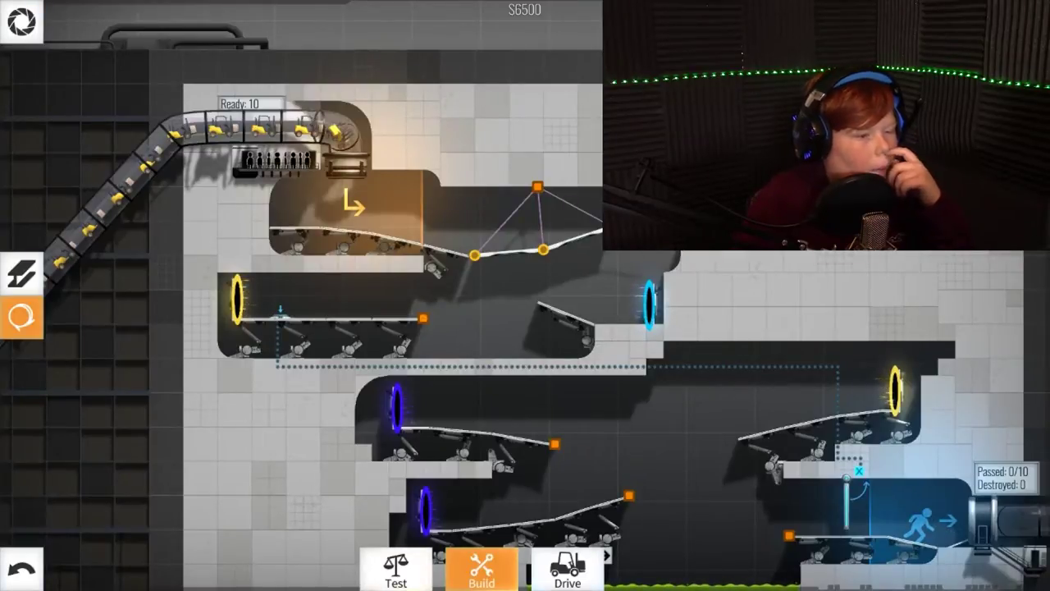
{"action": "key", "text": "ctrl+z"}
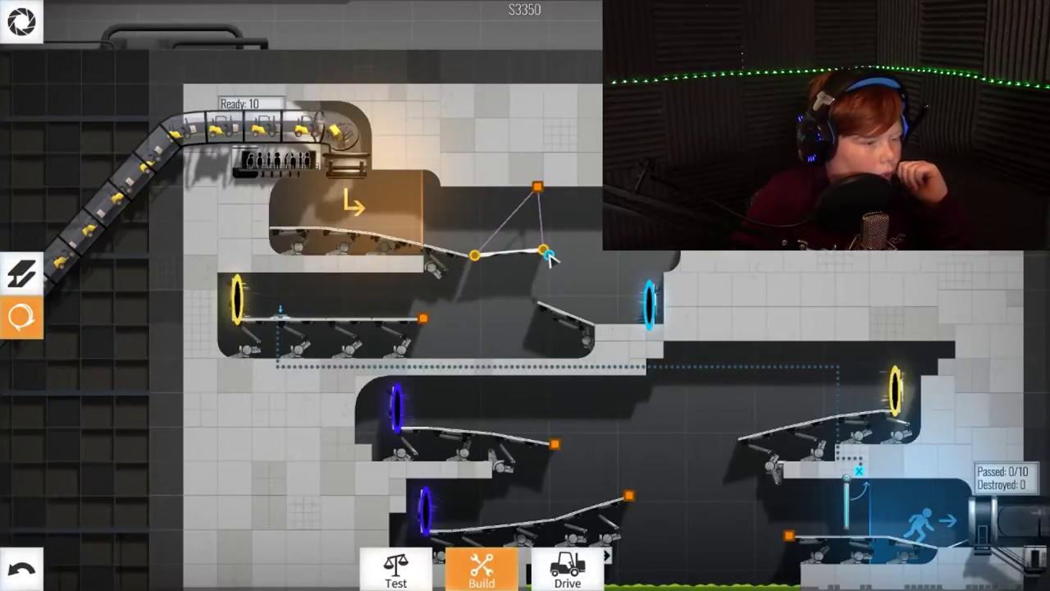
- Rebuild the road from the right-end node out to the right ledge anchor
{"action": "left_click", "coordinate": [22, 273]}
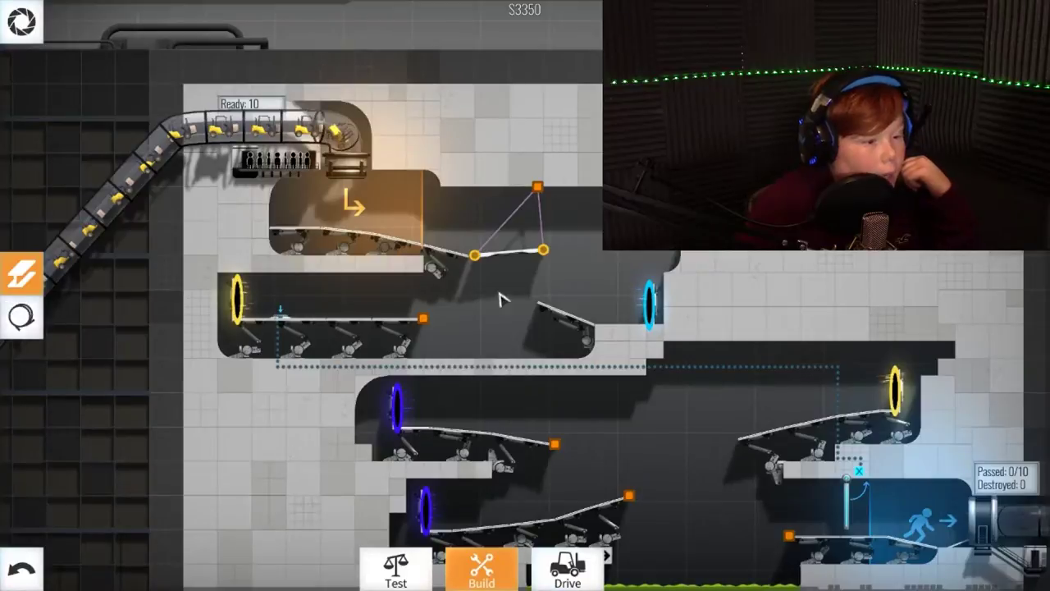
{"action": "left_click_drag", "start_coordinate": [543, 249], "coordinate": [627, 253]}
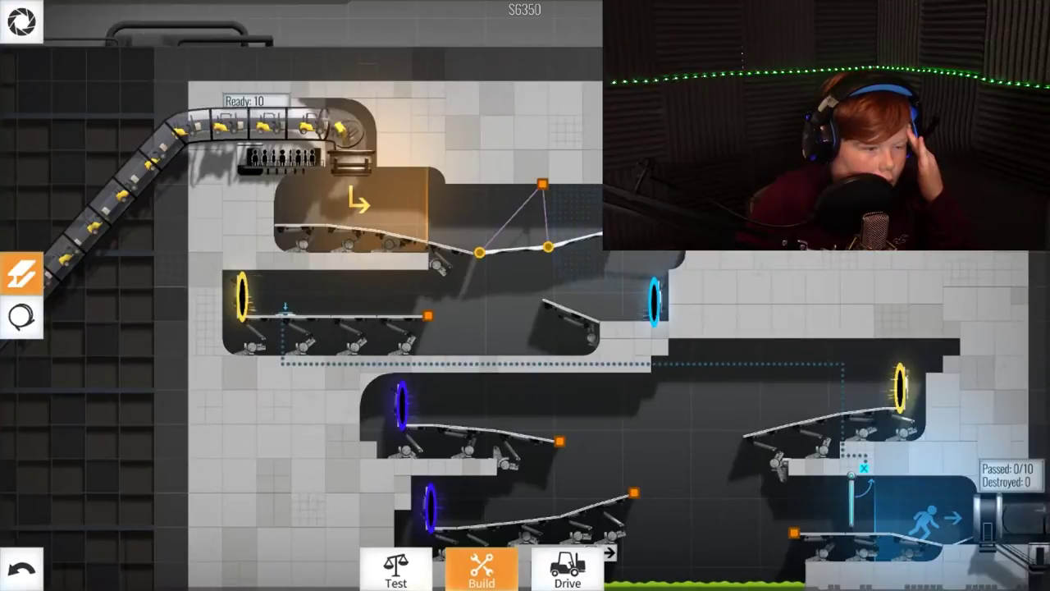
{"action": "left_click", "coordinate": [599, 234]}
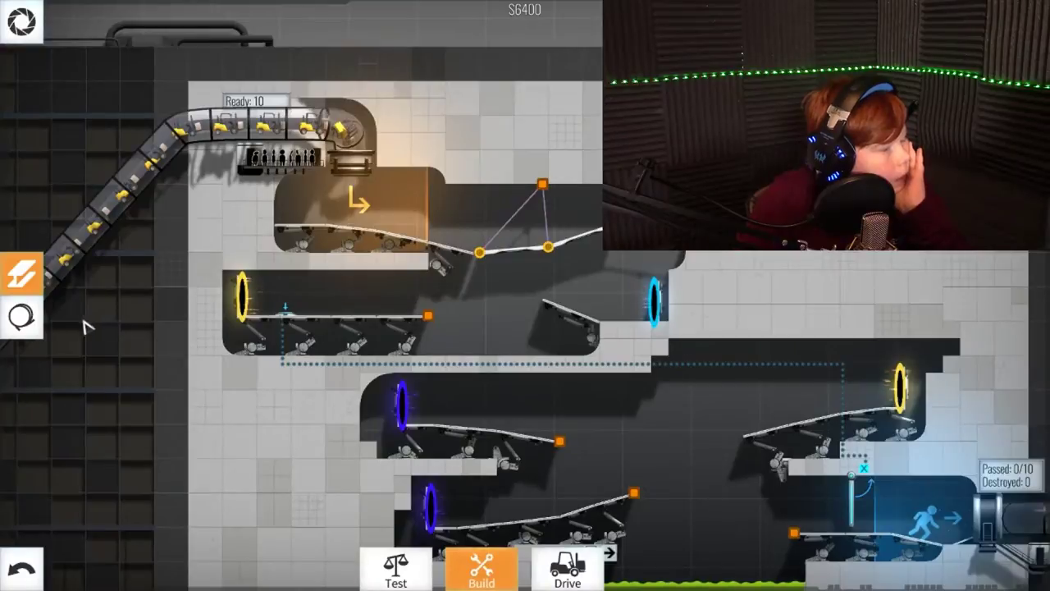
{"action": "left_click", "coordinate": [22, 317]}
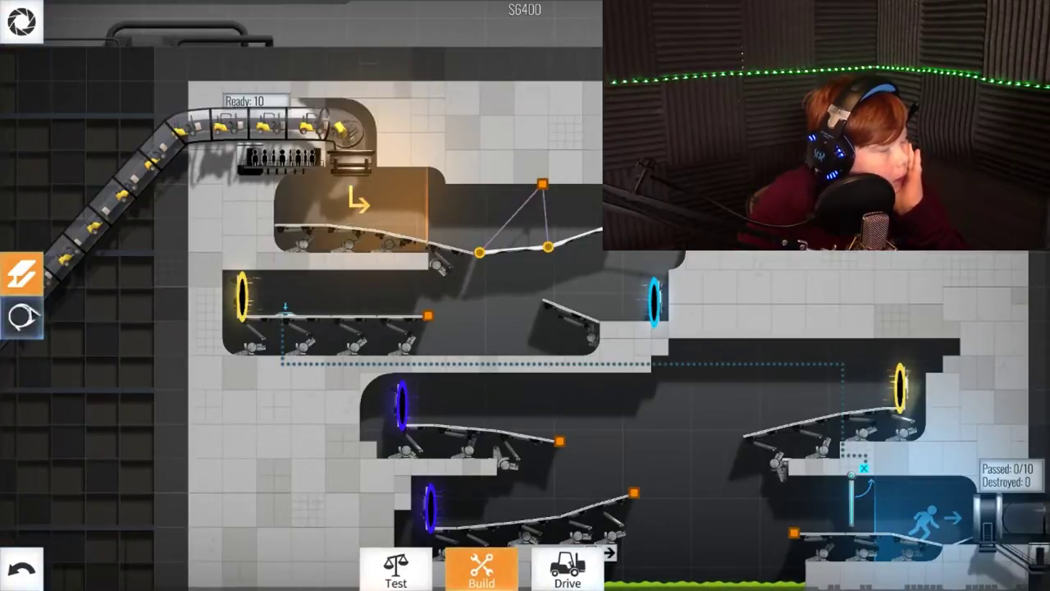
{"action": "right_click", "coordinate": [546, 189]}
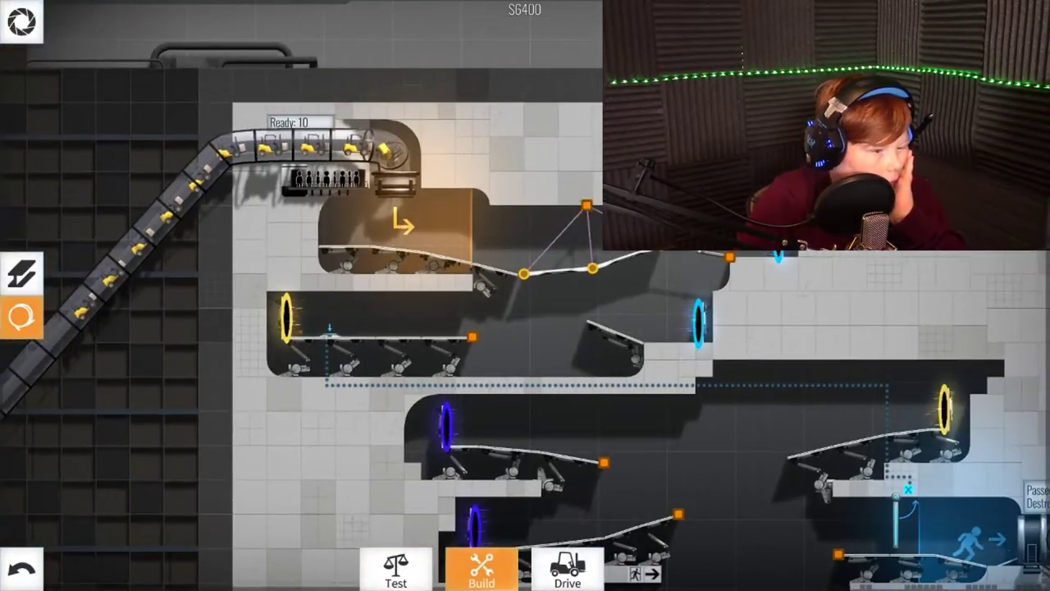
- Lay a road from the left ledge's end node across to the right ramp
{"action": "left_click", "coordinate": [707, 258]}
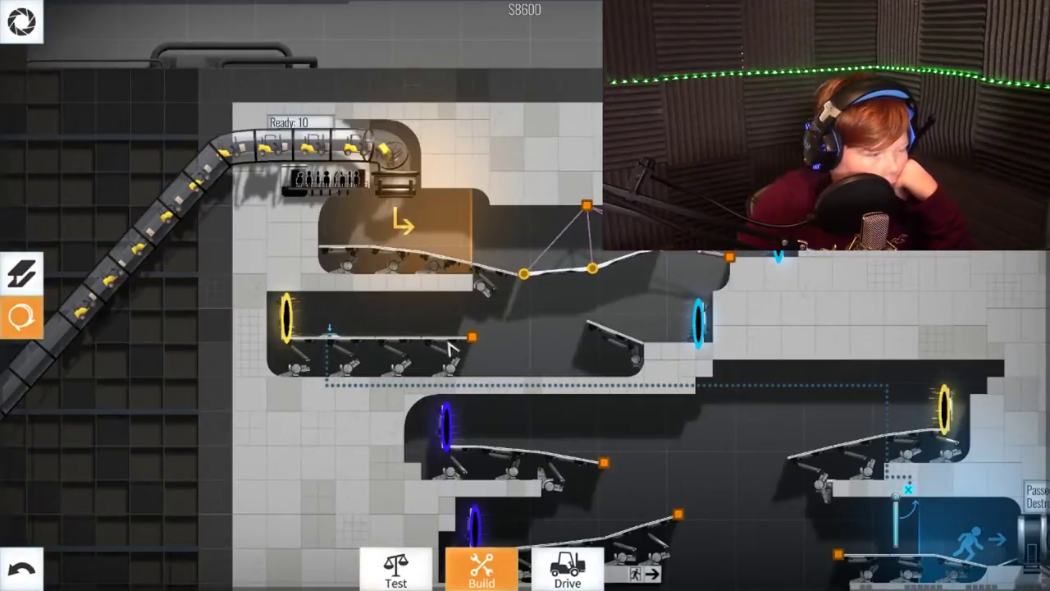
{"action": "left_click", "coordinate": [22, 273]}
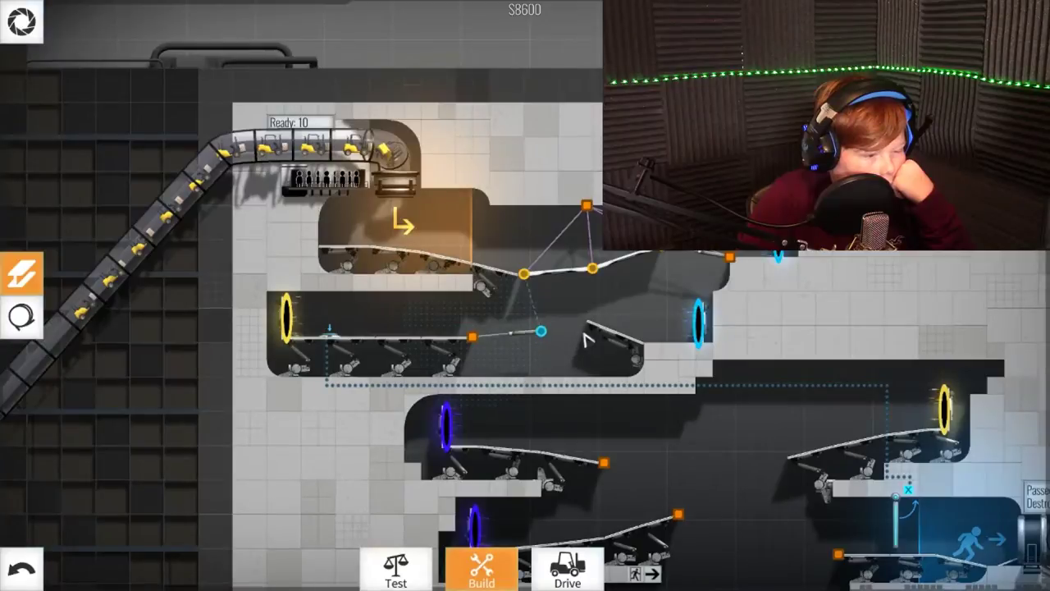
{"action": "left_click", "coordinate": [542, 337]}
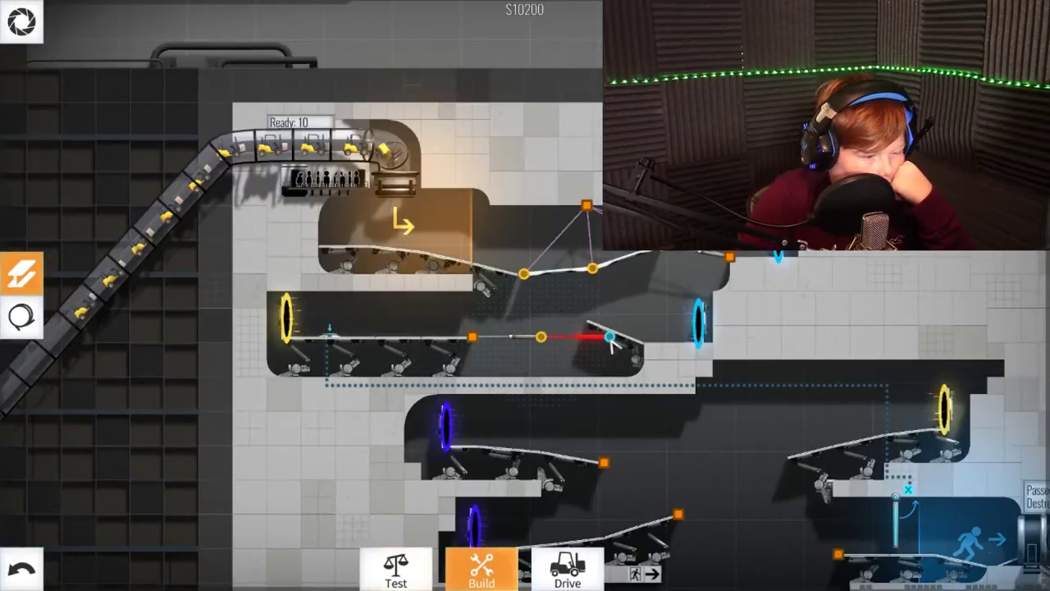
{"action": "left_click", "coordinate": [599, 338]}
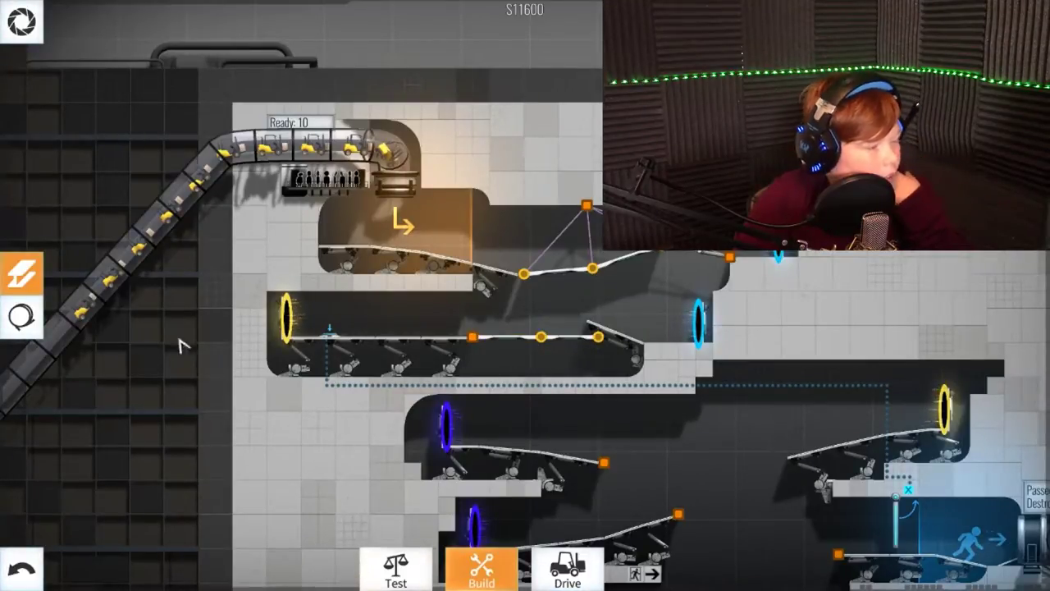
- Brace the new road with struts down to lower nodes, then start a load test
{"action": "left_click", "coordinate": [21, 317]}
{"action": "left_click", "coordinate": [21, 272]}
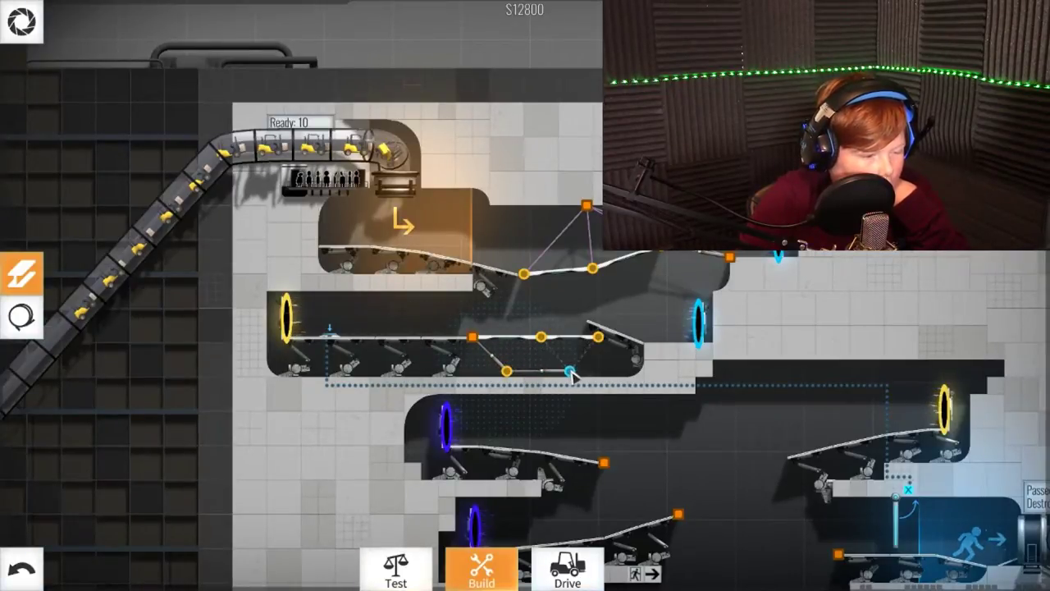
{"action": "left_click", "coordinate": [598, 338]}
{"action": "left_click", "coordinate": [541, 338]}
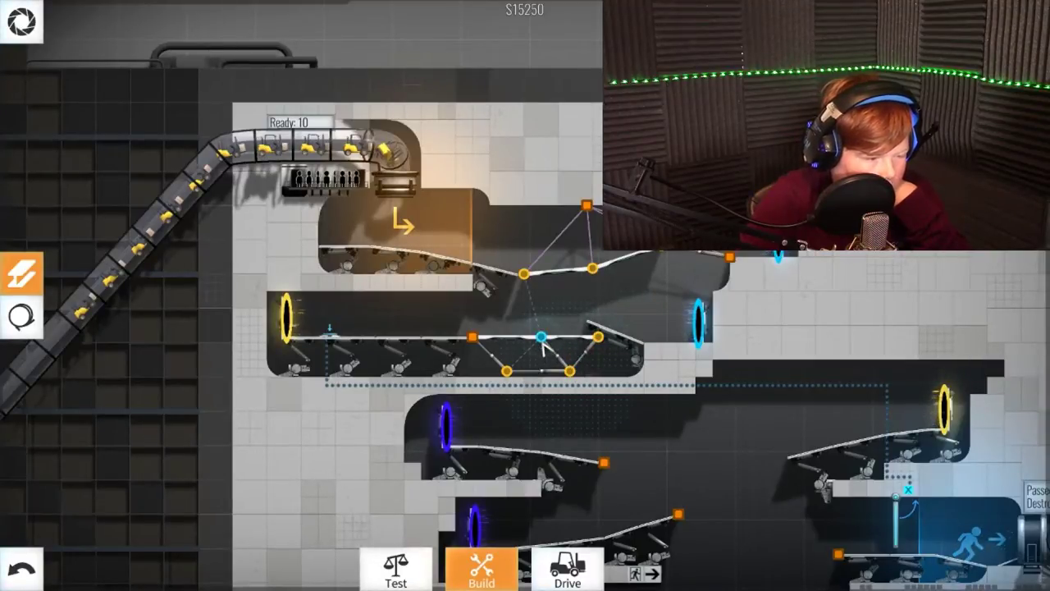
{"action": "left_click", "coordinate": [506, 372]}
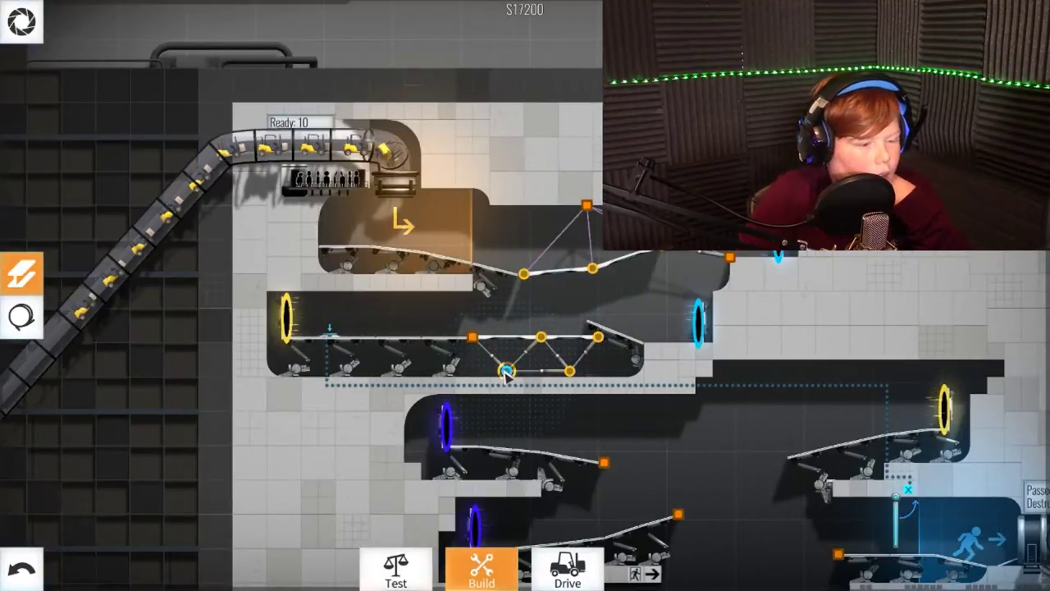
{"action": "right_click", "coordinate": [507, 372]}
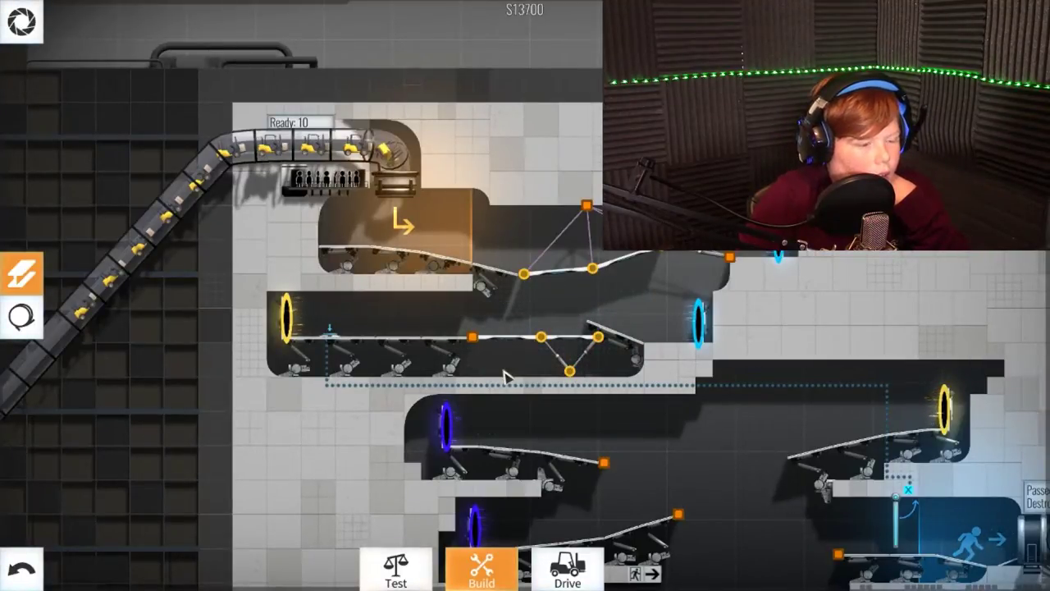
{"action": "left_click", "coordinate": [472, 337]}
{"action": "left_click", "coordinate": [506, 371]}
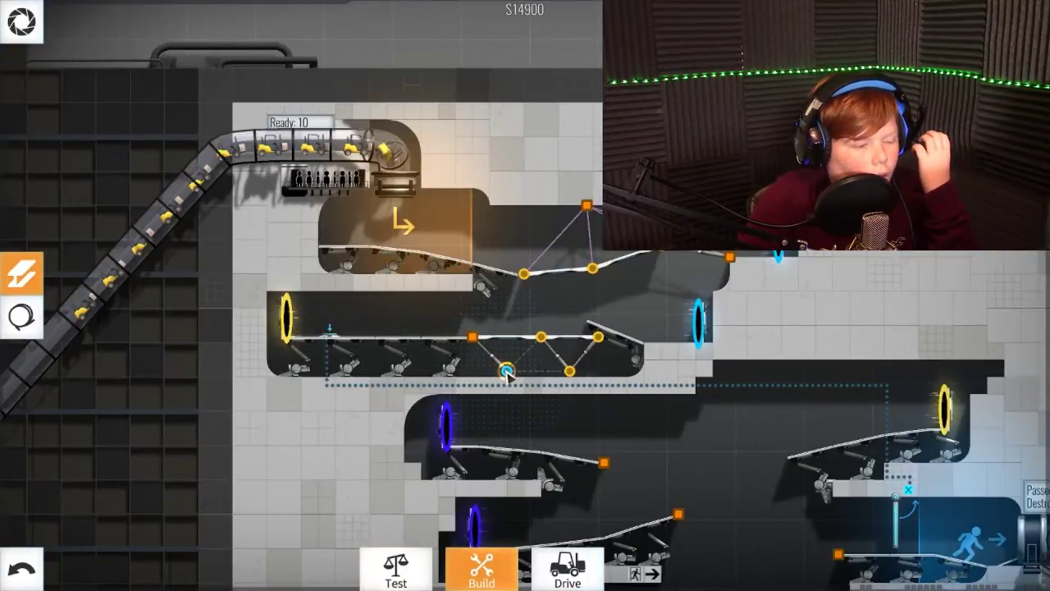
{"action": "left_click", "coordinate": [569, 371]}
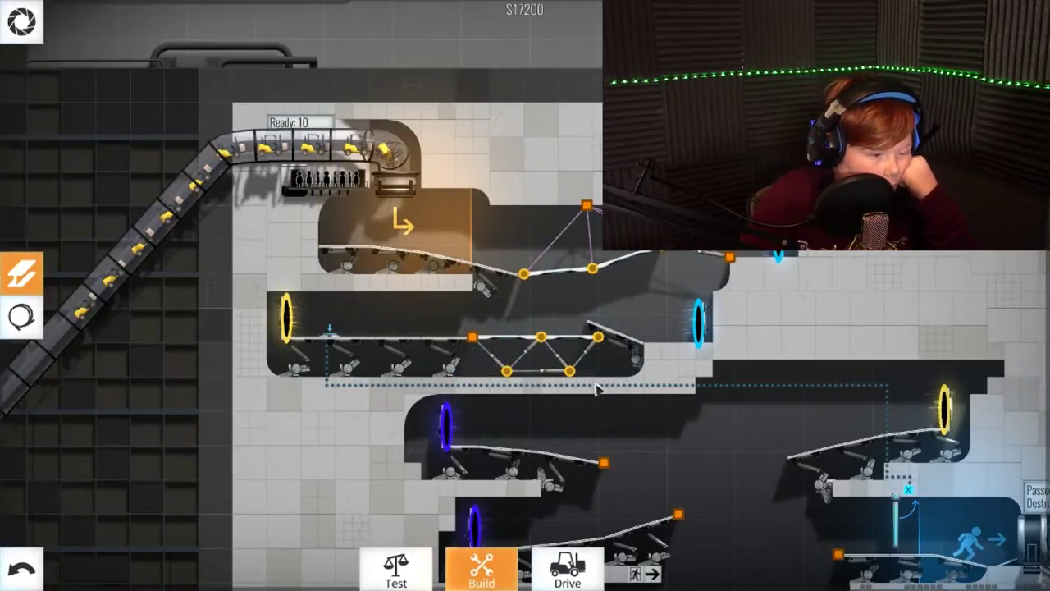
{"action": "left_click", "coordinate": [397, 569]}
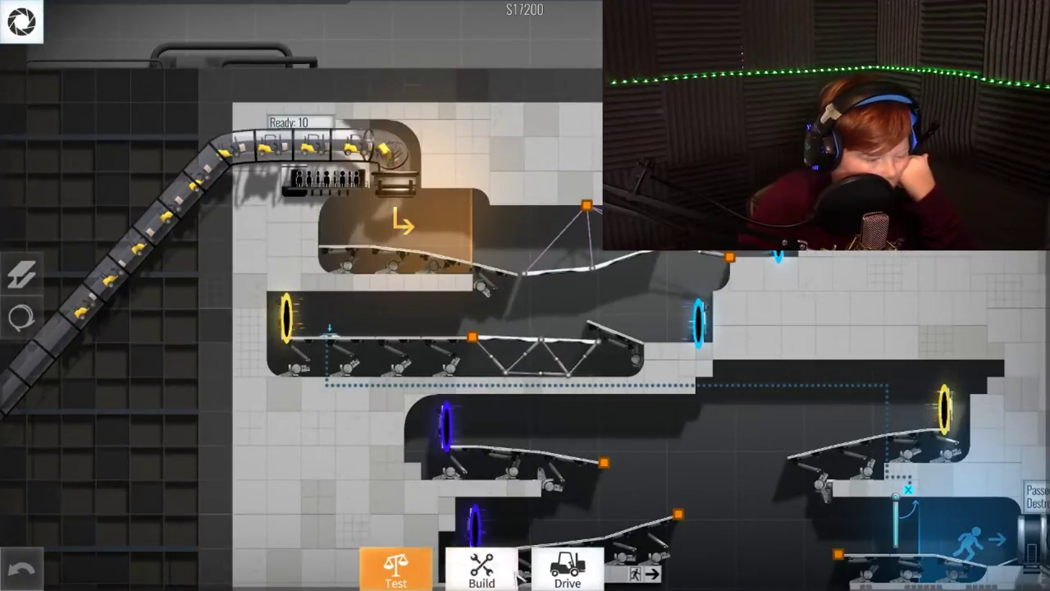
- Drive the convoy, add a road segment to the right ledge, and drive again
{"action": "left_click", "coordinate": [567, 568]}
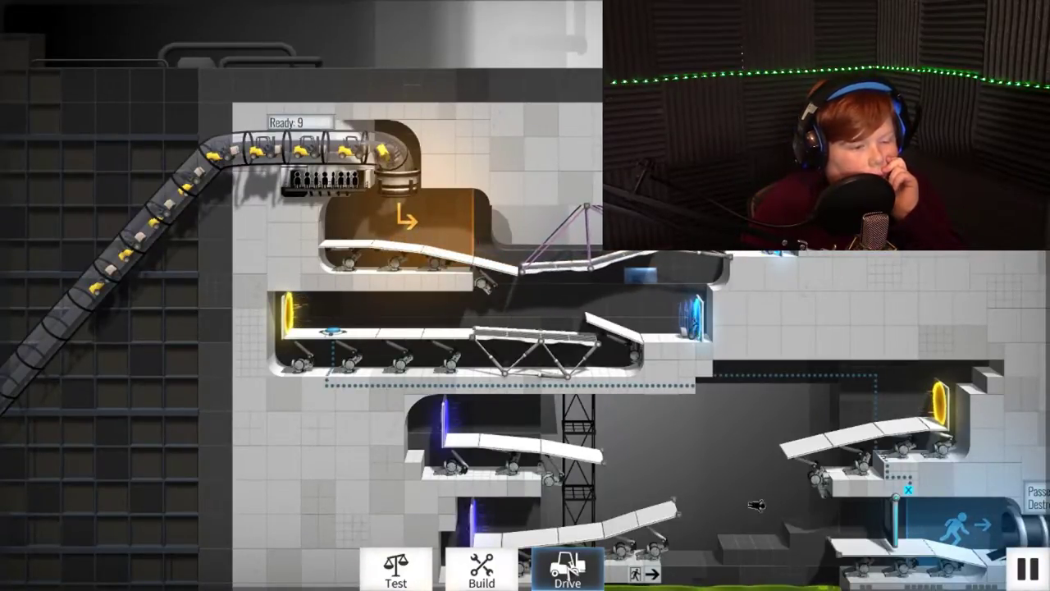
{"action": "left_click", "coordinate": [482, 566]}
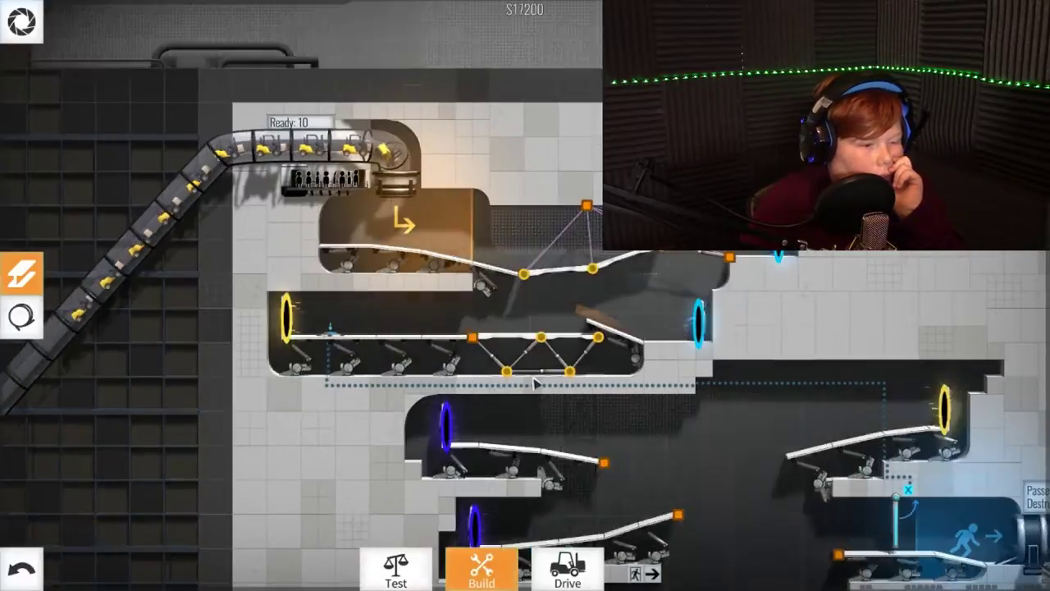
{"action": "left_click", "coordinate": [660, 261]}
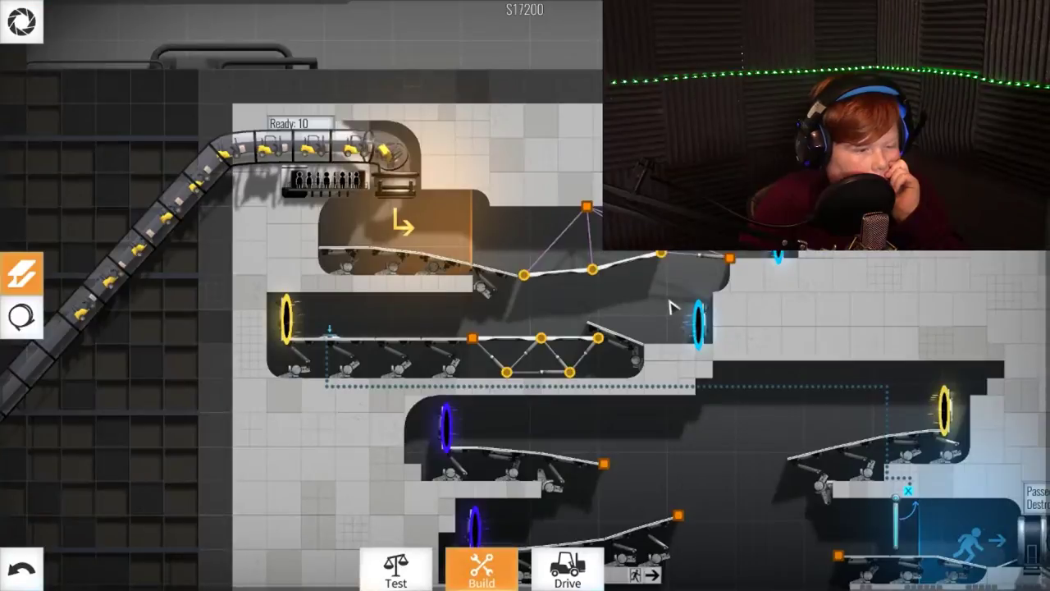
{"action": "left_click", "coordinate": [566, 575]}
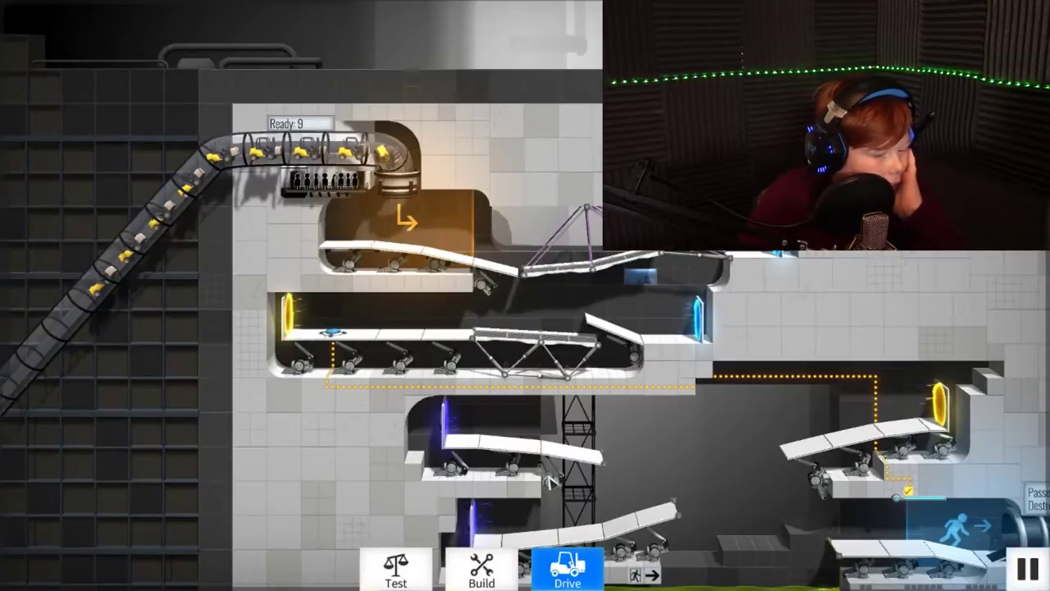
{"action": "left_click", "coordinate": [484, 568]}
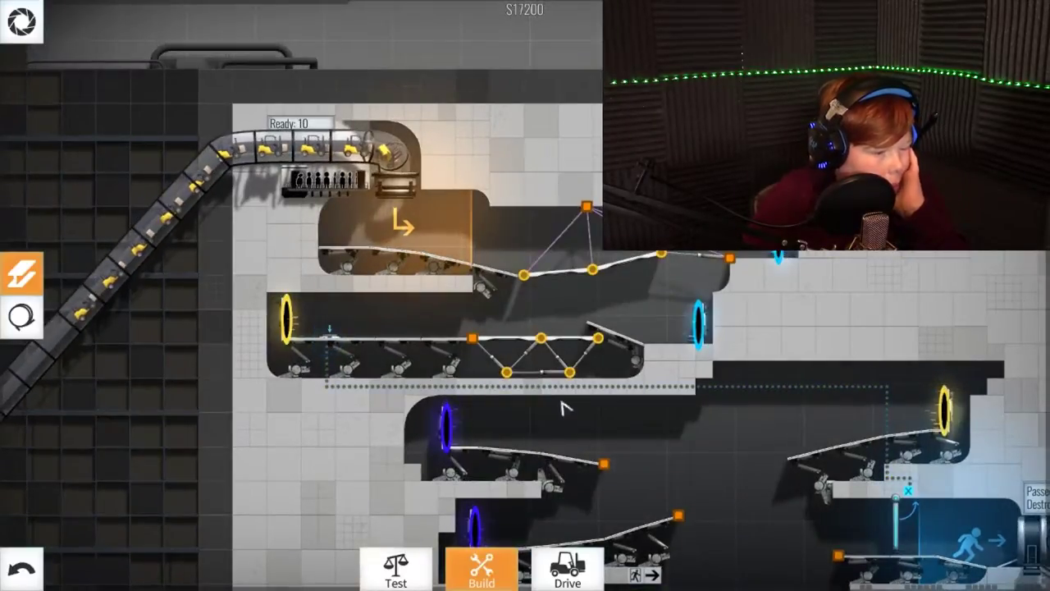
- Reposition a lower truss joint and cable it to an upper road joint
{"action": "left_click_drag", "start_coordinate": [598, 339], "coordinate": [581, 310]}
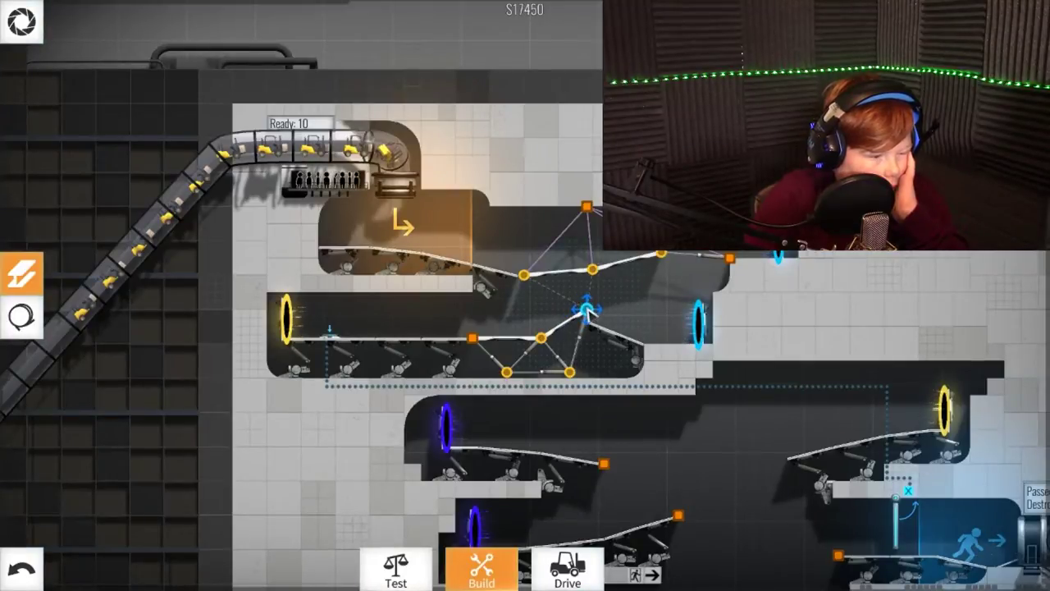
{"action": "mouse_move", "coordinate": [581, 310]}
{"action": "left_mouse_down"}
{"action": "mouse_move", "coordinate": [587, 324]}
{"action": "mouse_move", "coordinate": [588, 315]}
{"action": "left_mouse_up"}
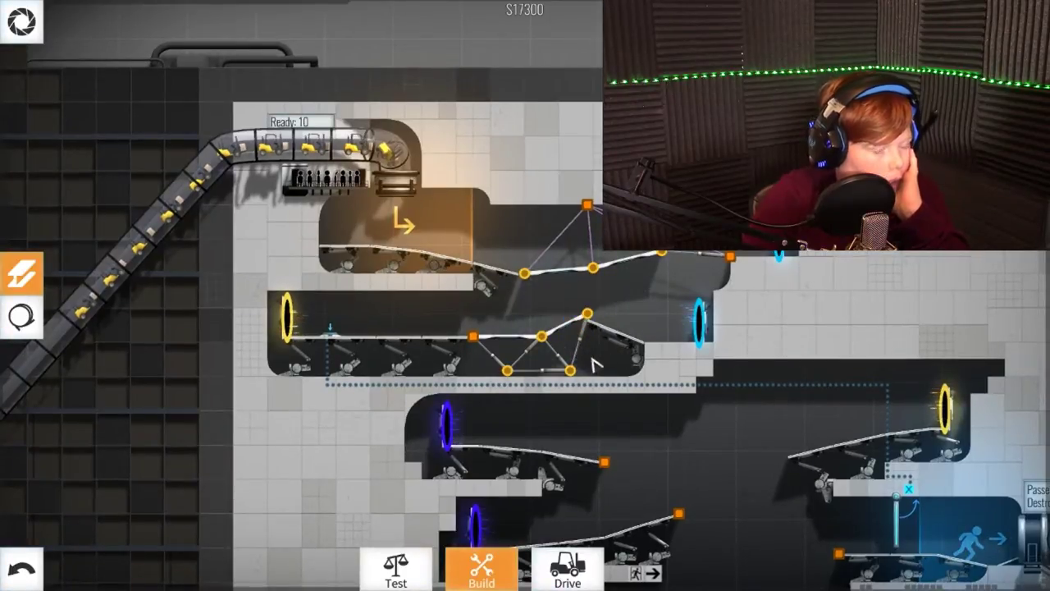
{"action": "key", "text": "Tab"}
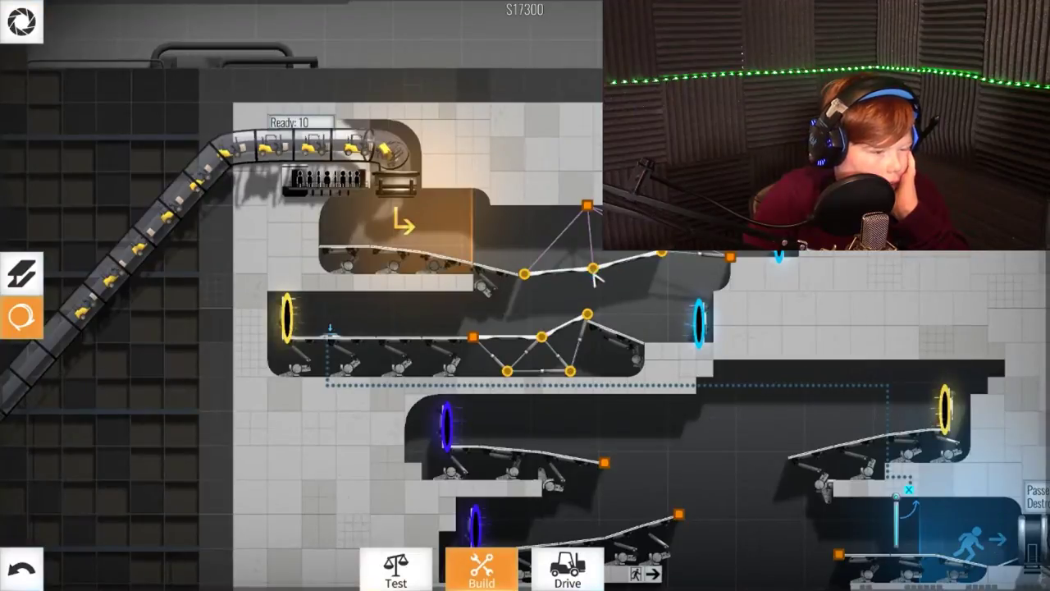
{"action": "left_click", "coordinate": [593, 271]}
{"action": "left_click", "coordinate": [587, 315]}
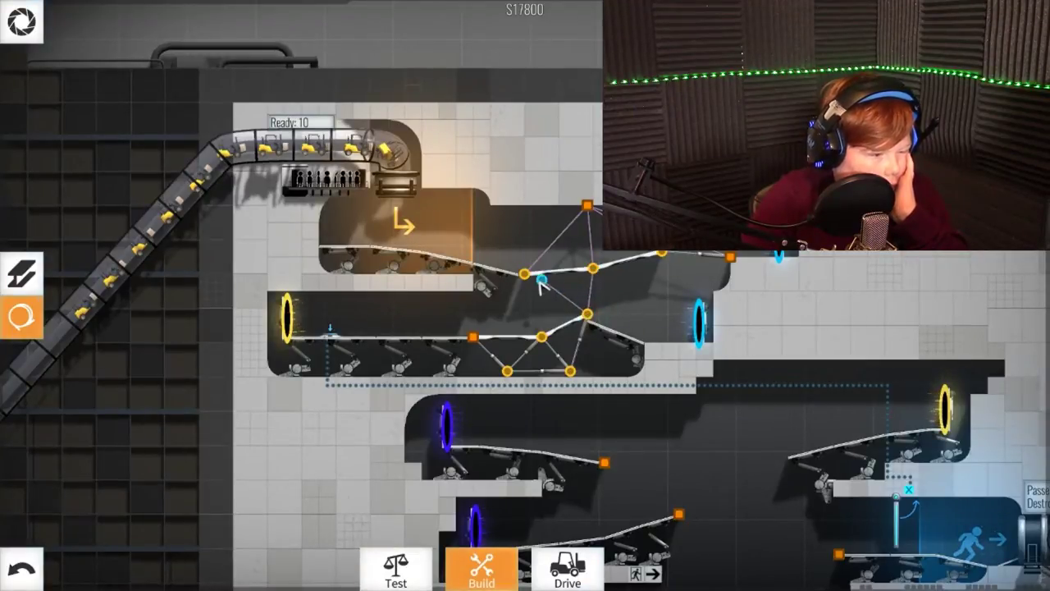
{"action": "left_click", "coordinate": [524, 274]}
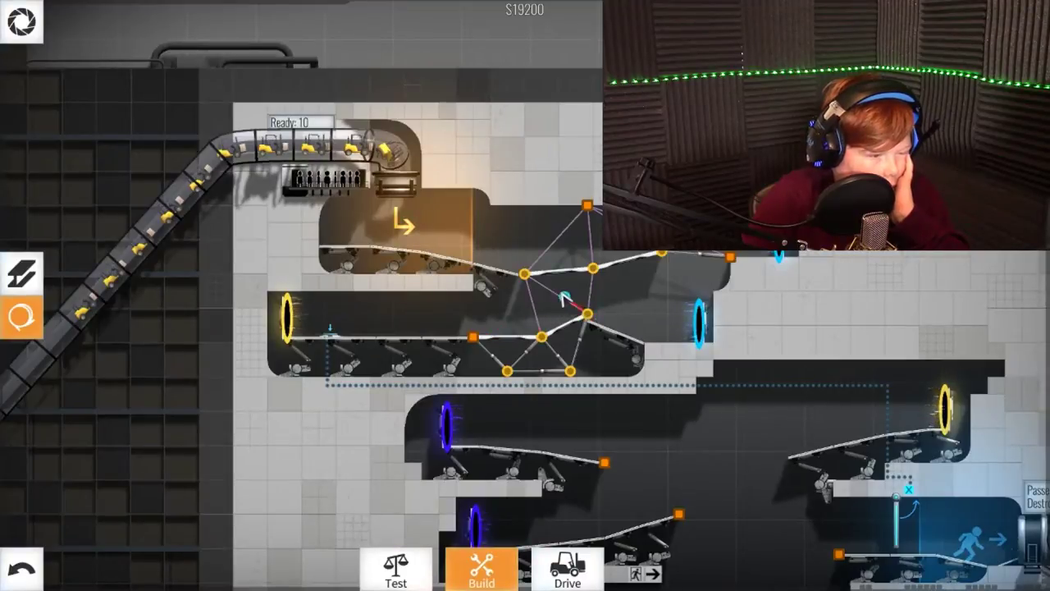
{"action": "right_click", "coordinate": [524, 274]}
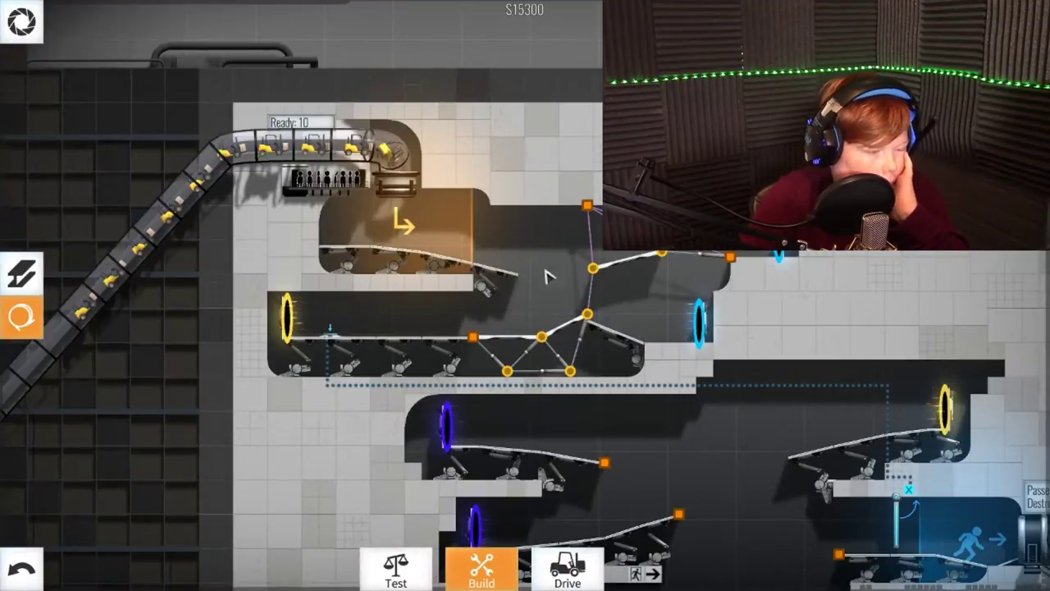
- Add a short strut to the lower truss and cable it to the top anchor
{"action": "left_click", "coordinate": [22, 273]}
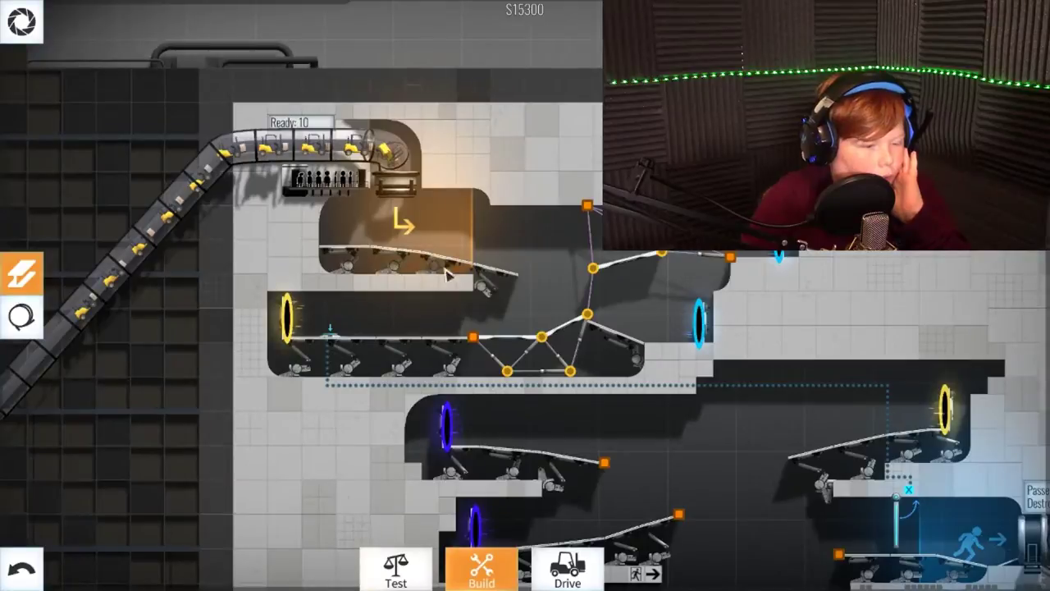
{"action": "scroll", "coordinate": [592, 268], "scroll_direction": "down", "scroll_amount": 1}
{"action": "left_click_drag", "start_coordinate": [573, 279], "coordinate": [504, 289]}
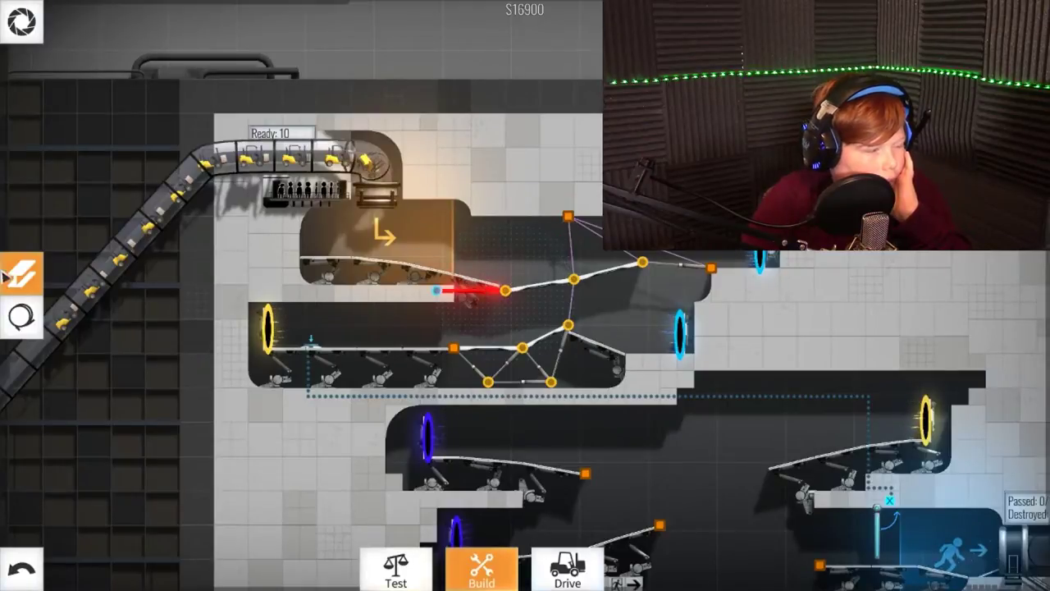
{"action": "left_click", "coordinate": [22, 316]}
{"action": "left_click_drag", "start_coordinate": [505, 289], "coordinate": [569, 228]}
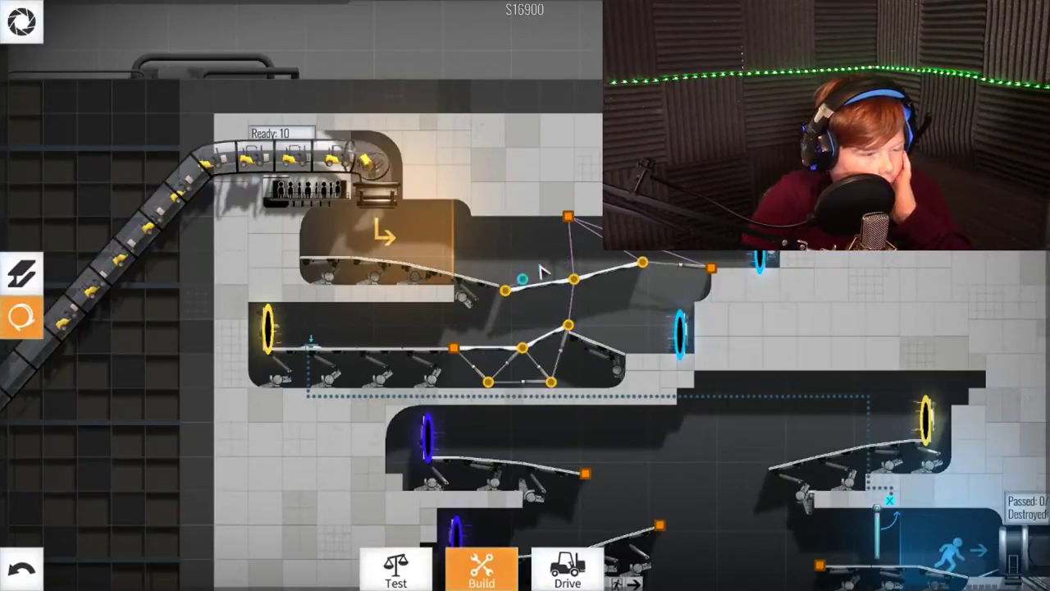
{"action": "left_click", "coordinate": [569, 220]}
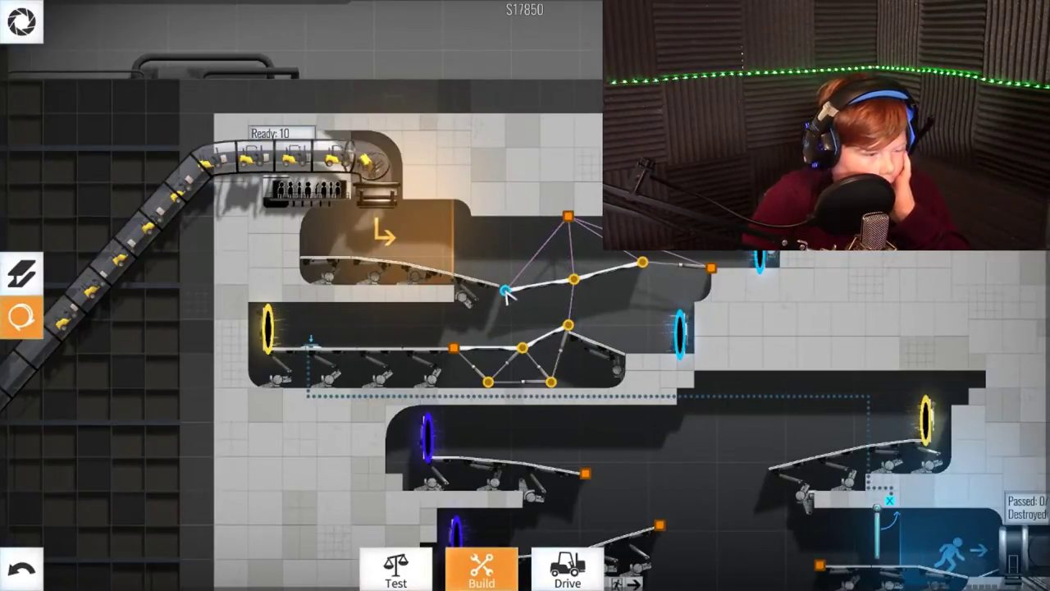
- Remove two struts from the lower truss and start a load test
{"action": "right_click", "coordinate": [515, 328]}
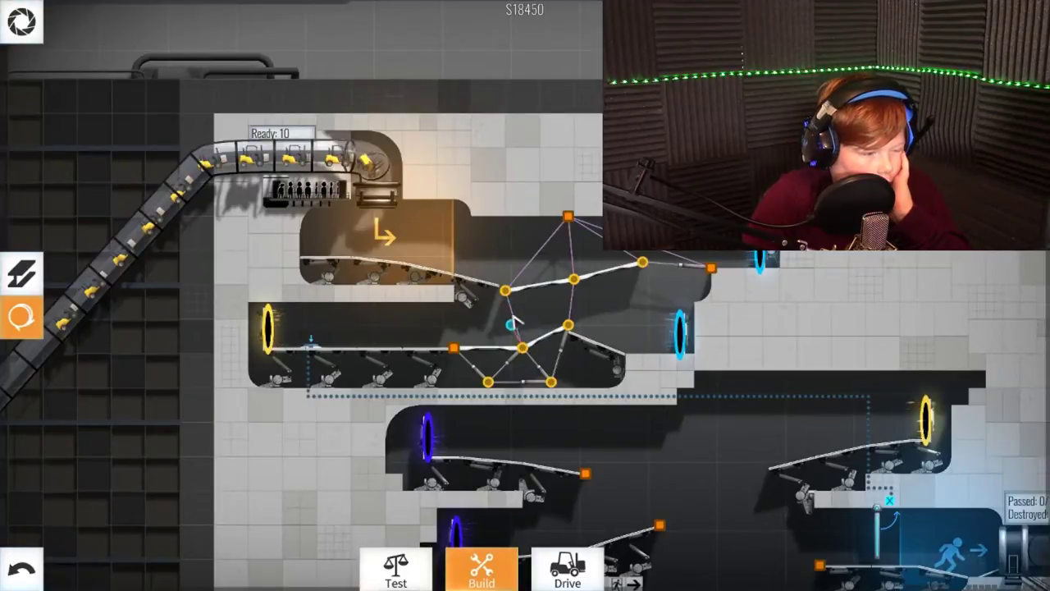
{"action": "right_click", "coordinate": [468, 344]}
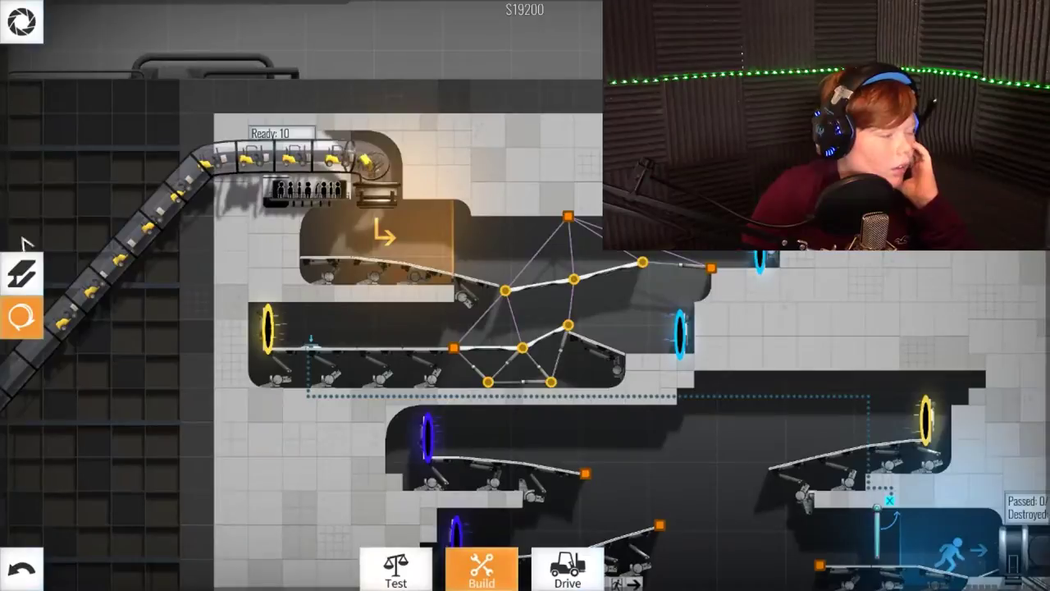
{"action": "key", "text": "Tab"}
{"action": "left_click", "coordinate": [402, 570]}
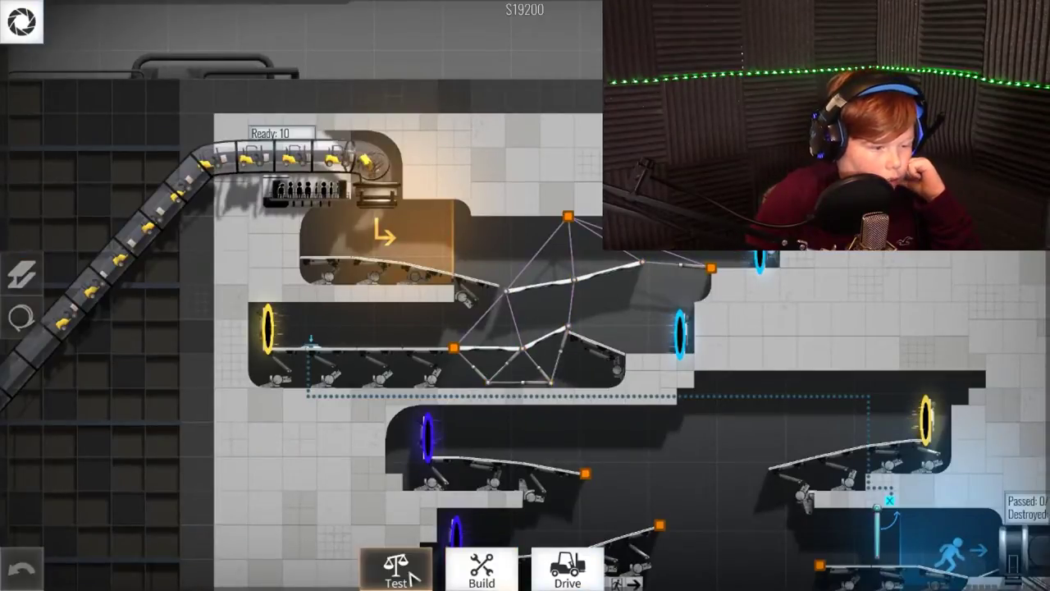
{"action": "left_click", "coordinate": [568, 569]}
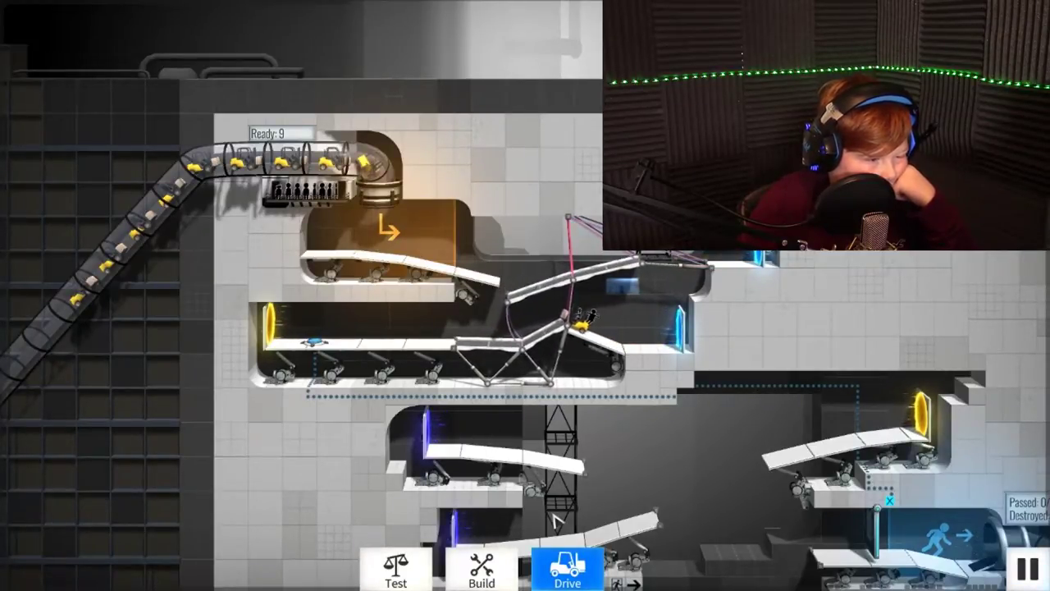
{"action": "left_click", "coordinate": [480, 564]}
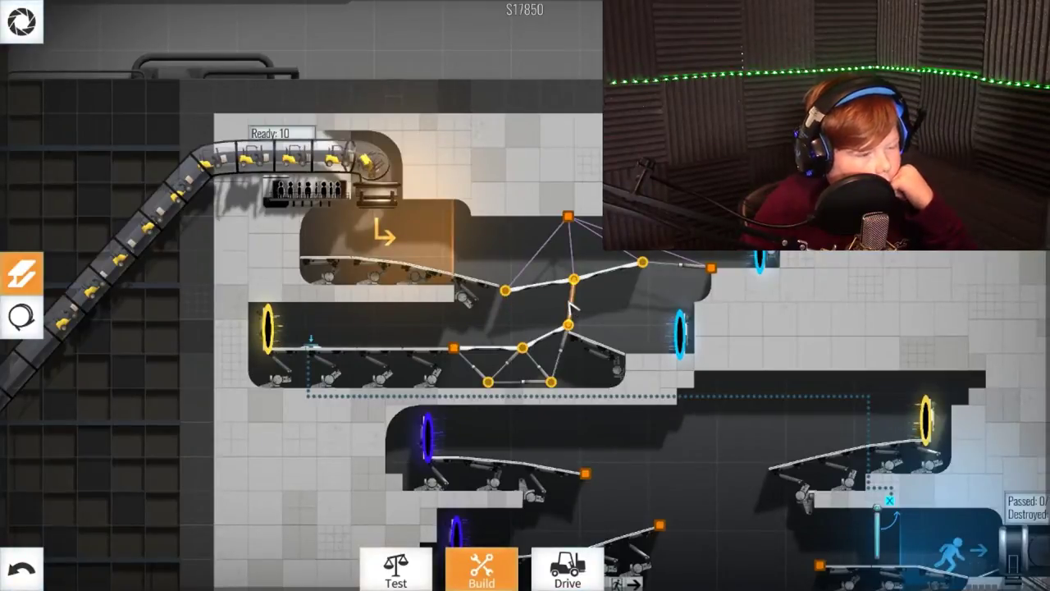
{"action": "left_click", "coordinate": [549, 578]}
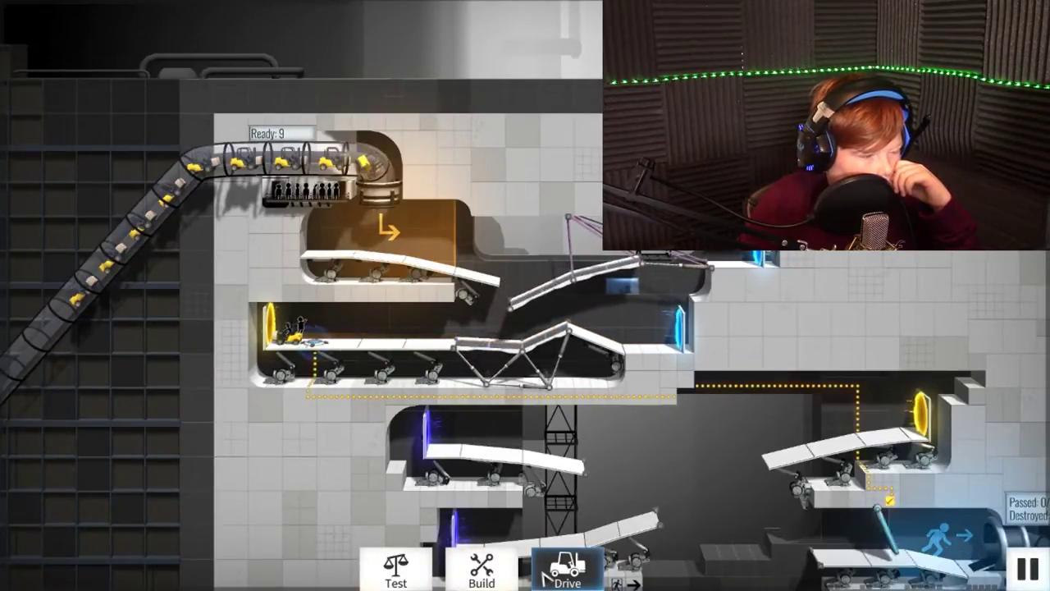
{"action": "left_click", "coordinate": [489, 566]}
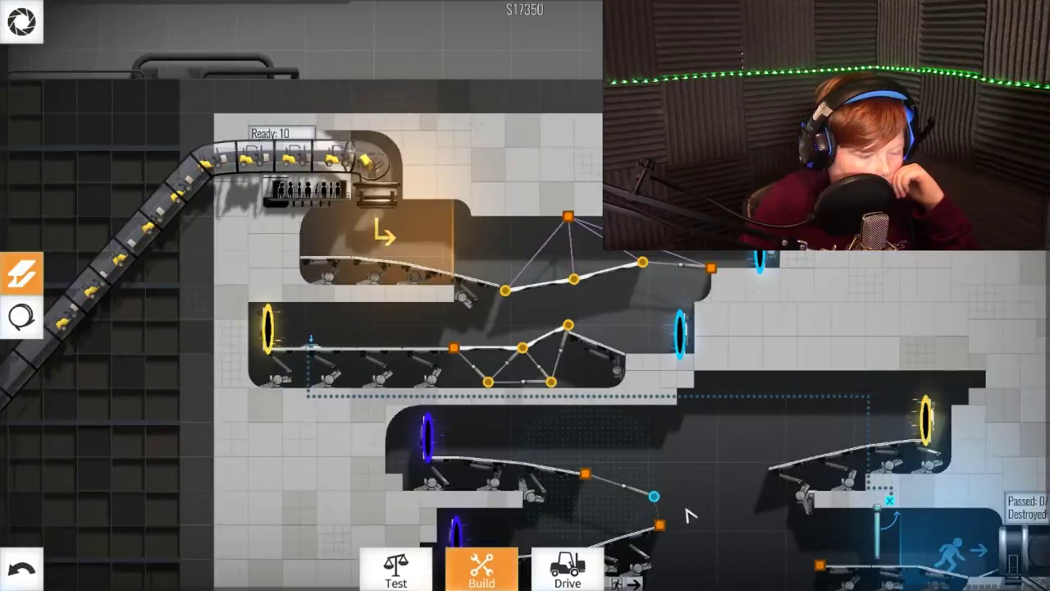
- Lay road from the middle ramp down toward the exit floor, rebuilding one segment
{"action": "left_click_drag", "start_coordinate": [722, 518], "coordinate": [784, 553]}
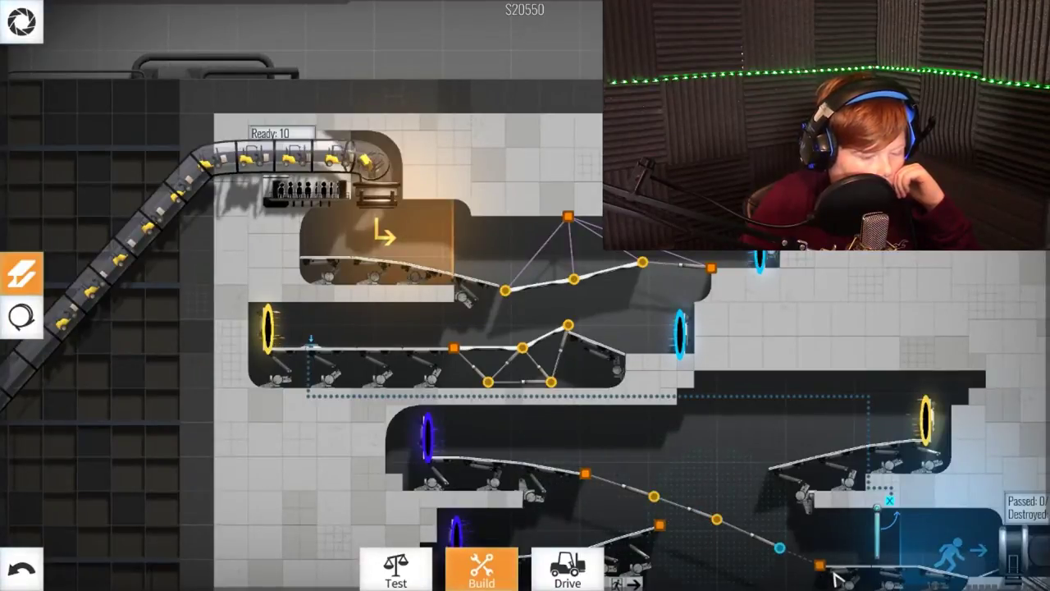
{"action": "left_click_drag", "start_coordinate": [779, 548], "coordinate": [823, 566]}
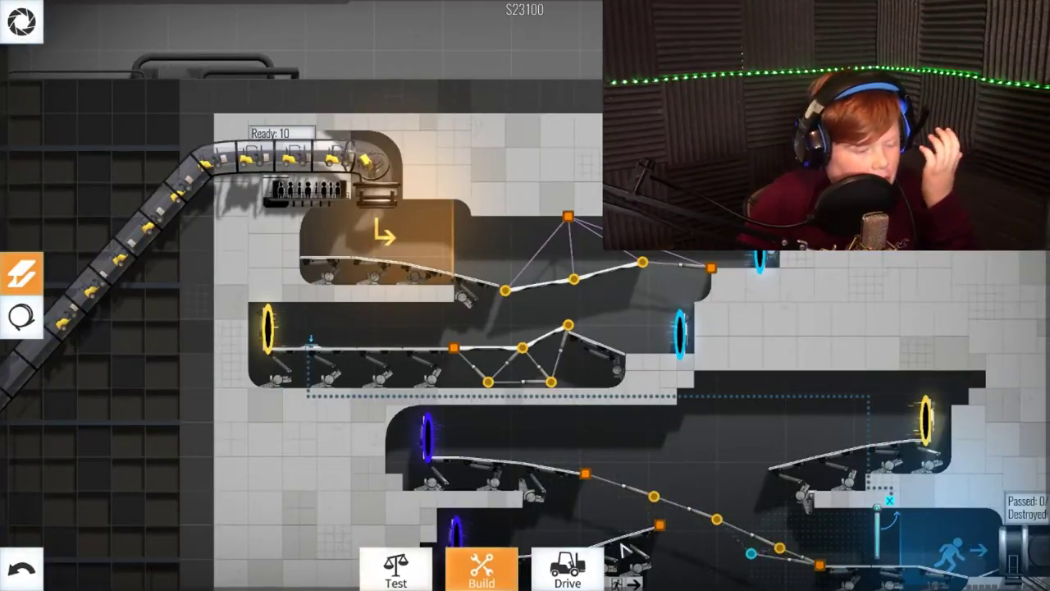
{"action": "right_click", "coordinate": [619, 486]}
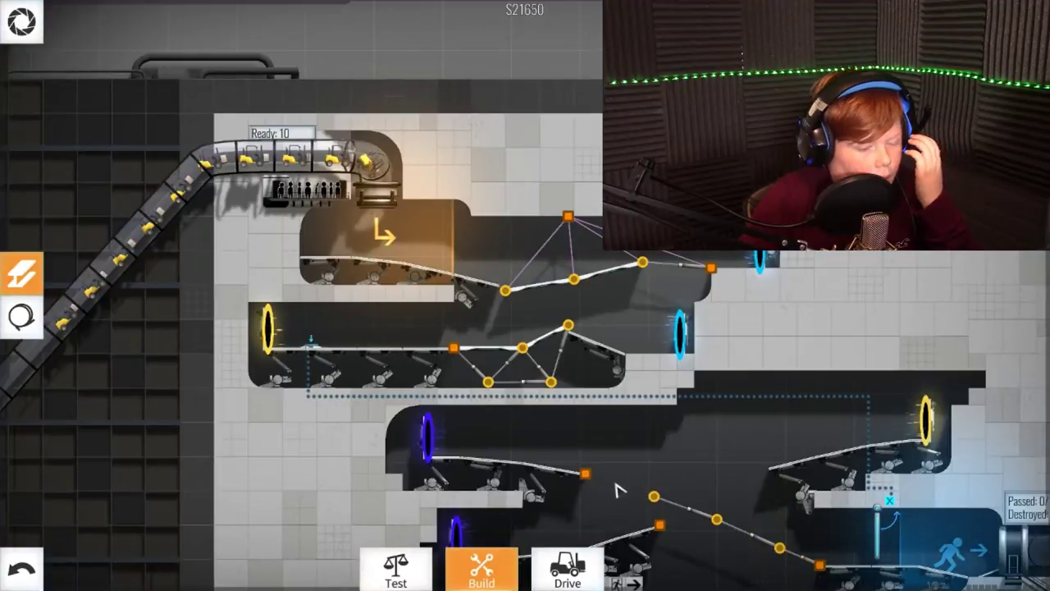
{"action": "left_click_drag", "start_coordinate": [654, 497], "coordinate": [587, 476]}
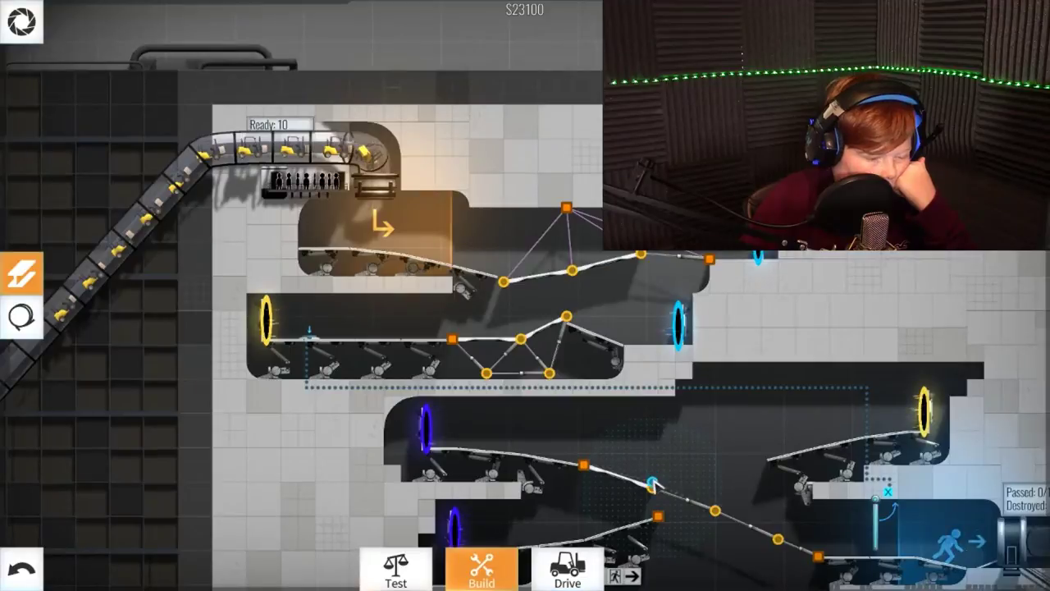
- Raise the lower road's end joint, replace the overstressed section, and briefly test the convoy
{"action": "left_click", "coordinate": [652, 487]}
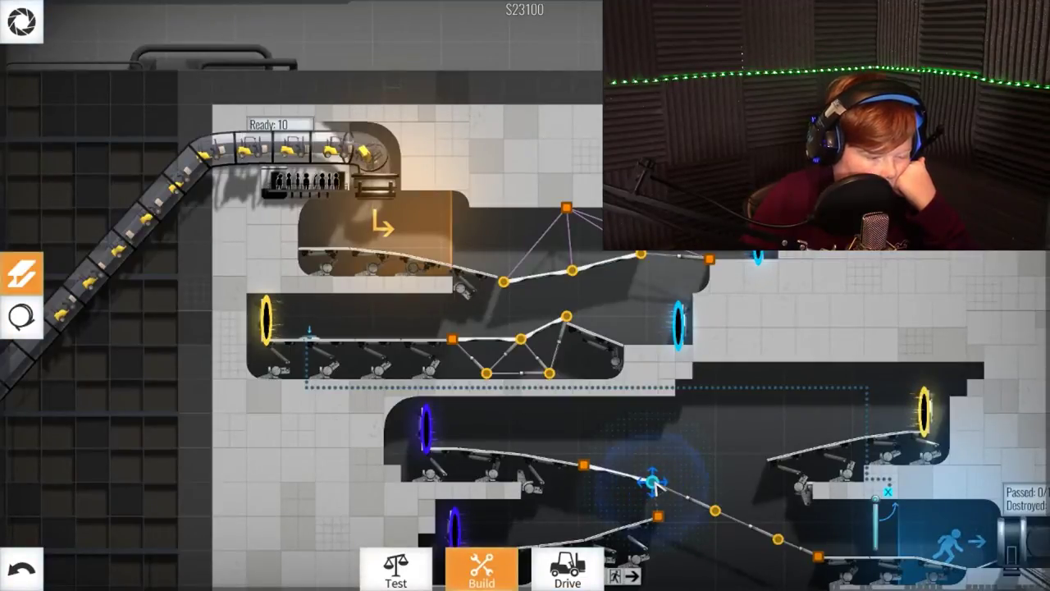
{"action": "left_click_drag", "start_coordinate": [652, 484], "coordinate": [647, 471]}
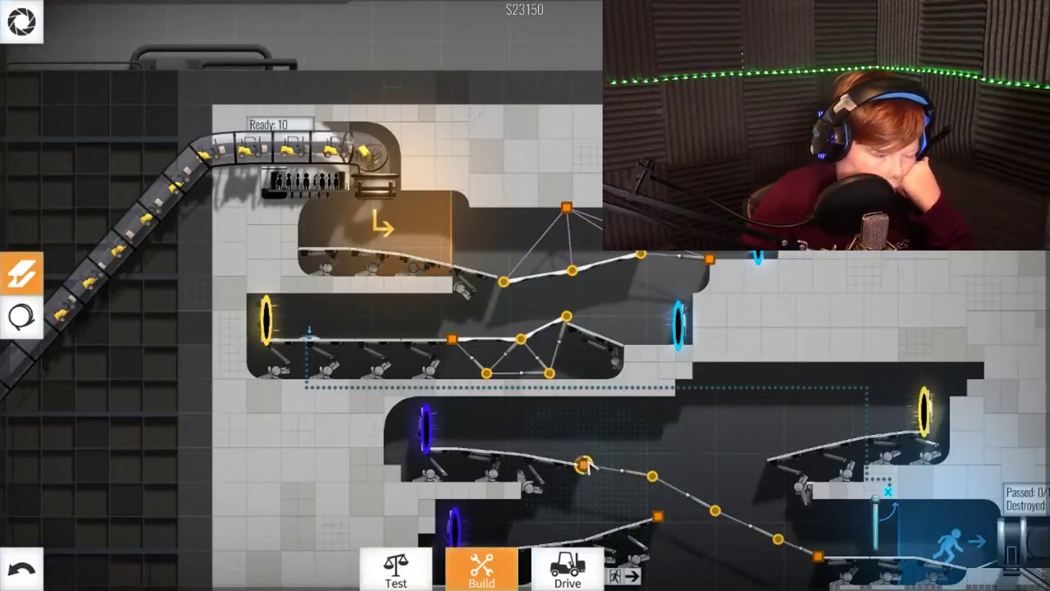
{"action": "left_click_drag", "start_coordinate": [584, 466], "coordinate": [650, 476]}
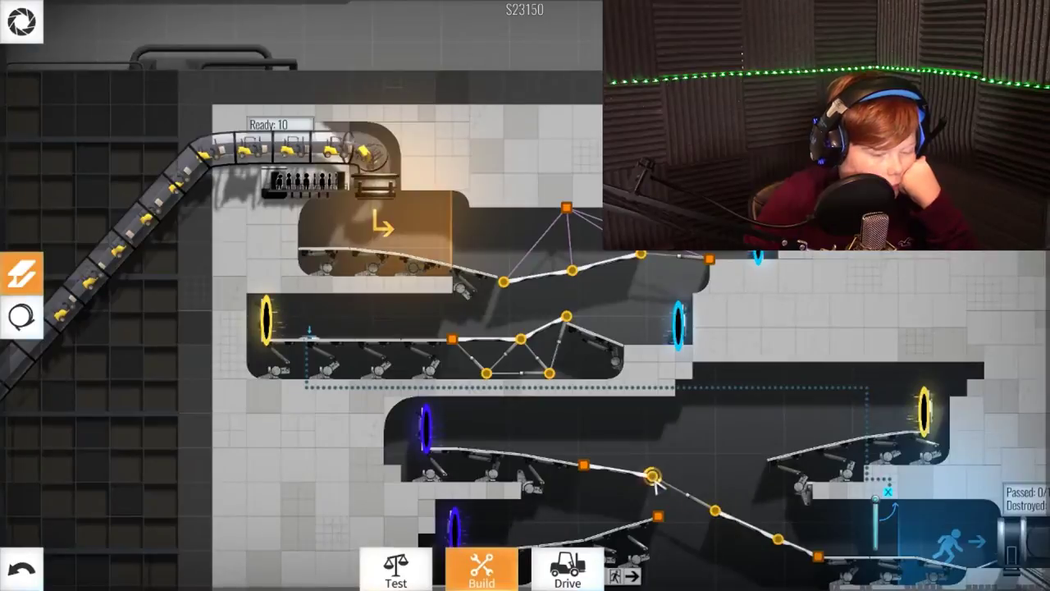
{"action": "mouse_move", "coordinate": [654, 477]}
{"action": "left_mouse_down"}
{"action": "mouse_move", "coordinate": [661, 466]}
{"action": "mouse_move", "coordinate": [653, 466]}
{"action": "left_mouse_up"}
{"action": "right_click", "coordinate": [681, 488]}
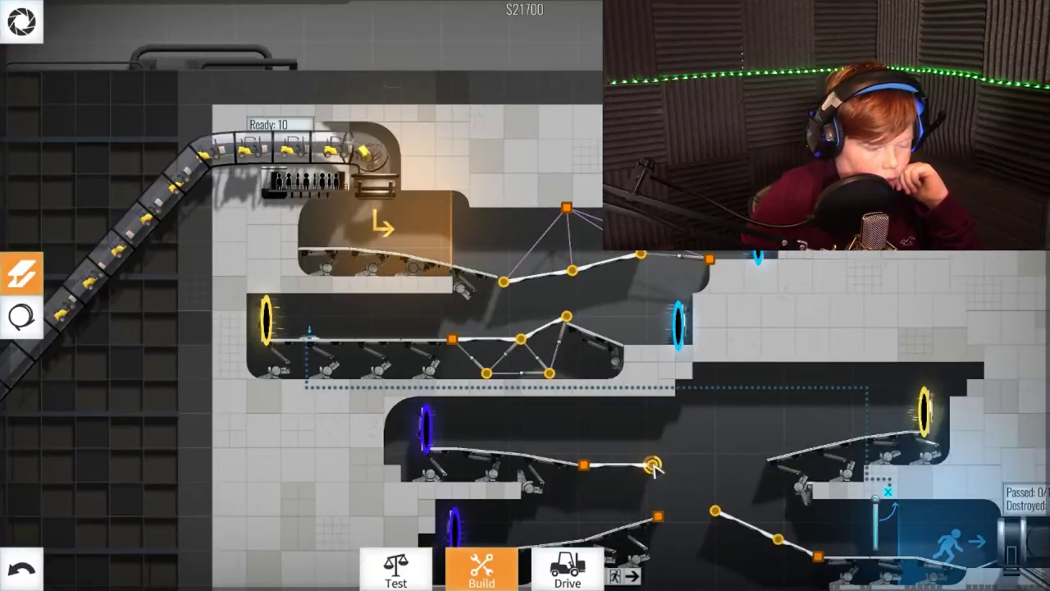
{"action": "left_click_drag", "start_coordinate": [655, 469], "coordinate": [709, 508]}
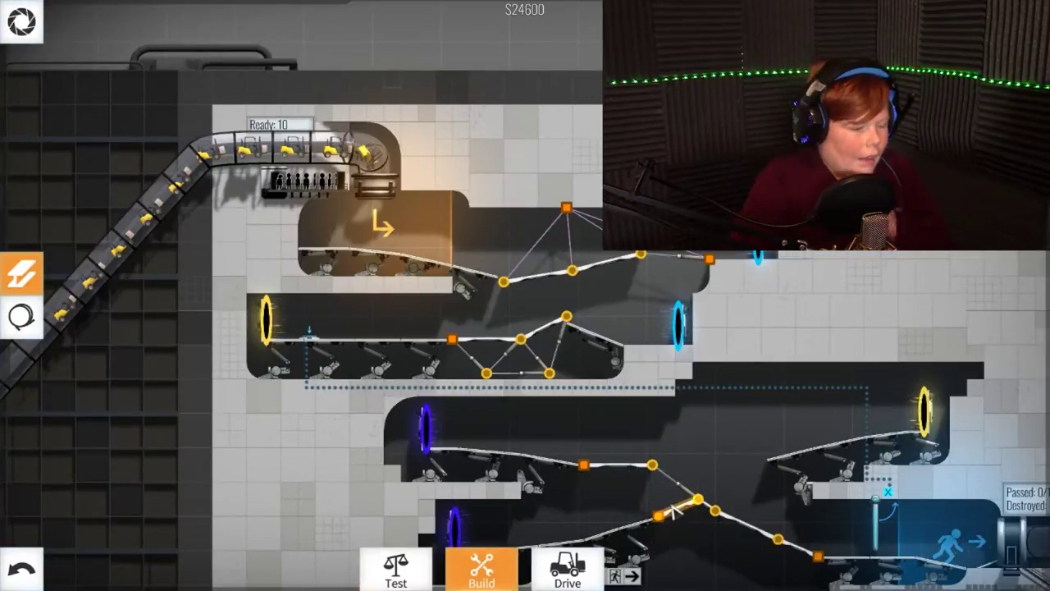
{"action": "left_click", "coordinate": [568, 571]}
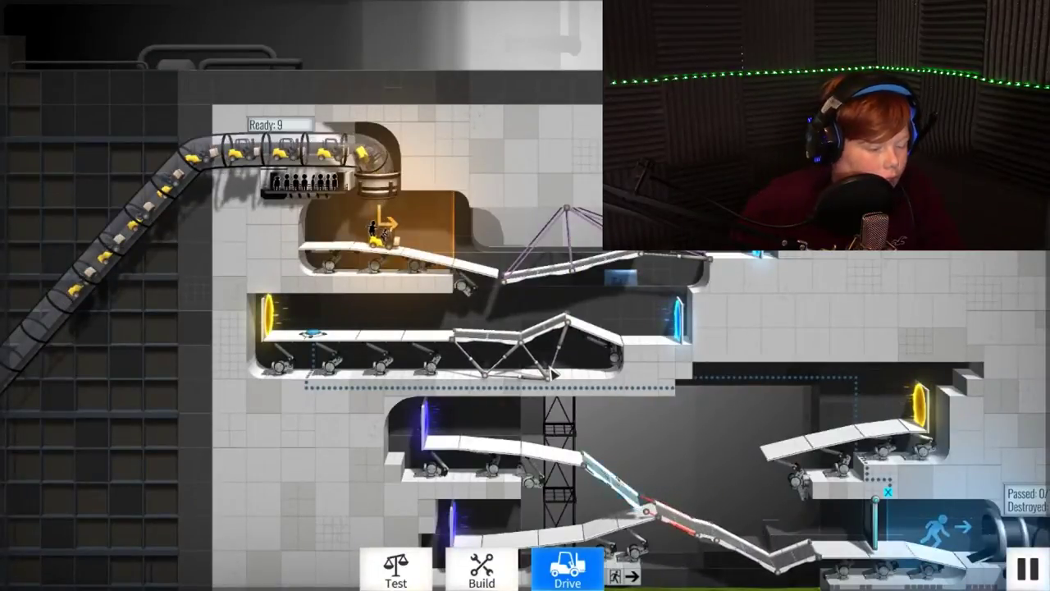
{"action": "left_click", "coordinate": [489, 574]}
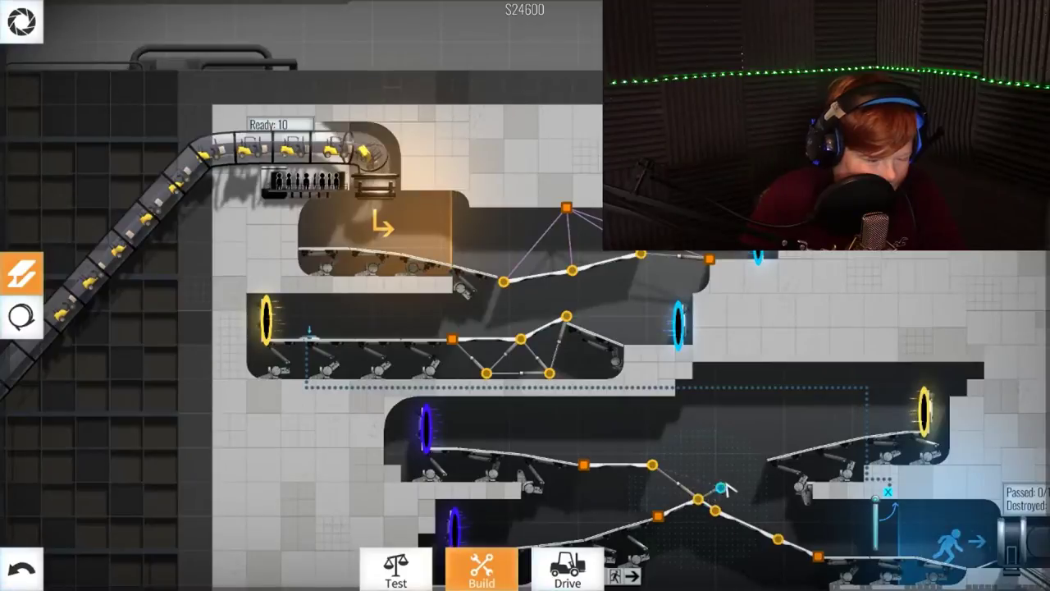
- Shift the junction joint, add struts to the lower road, remove two struts, and test-drive
{"action": "left_click_drag", "start_coordinate": [772, 515], "coordinate": [756, 526]}
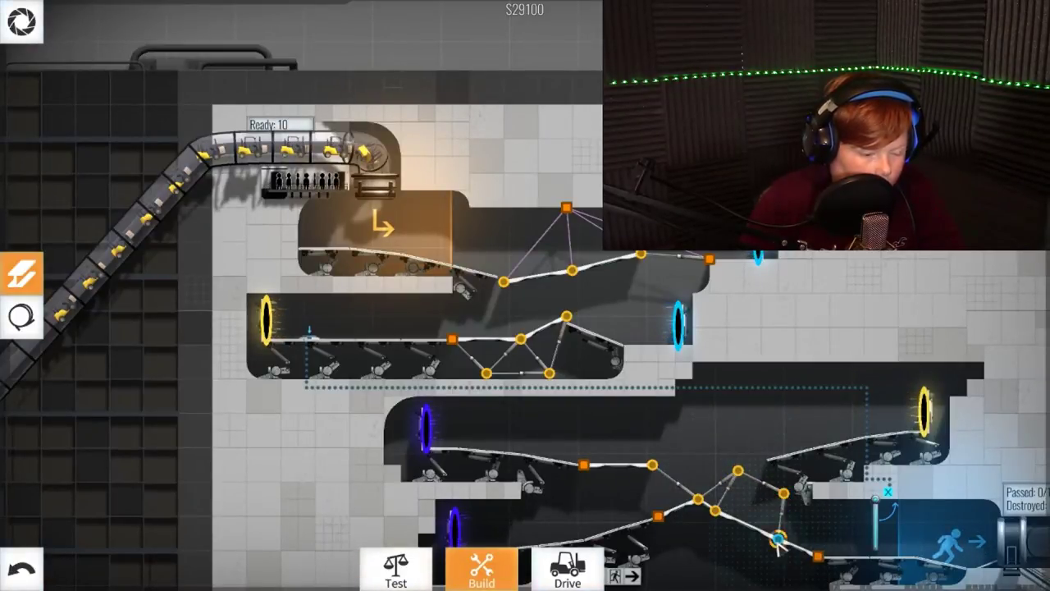
{"action": "left_click_drag", "start_coordinate": [777, 540], "coordinate": [785, 495]}
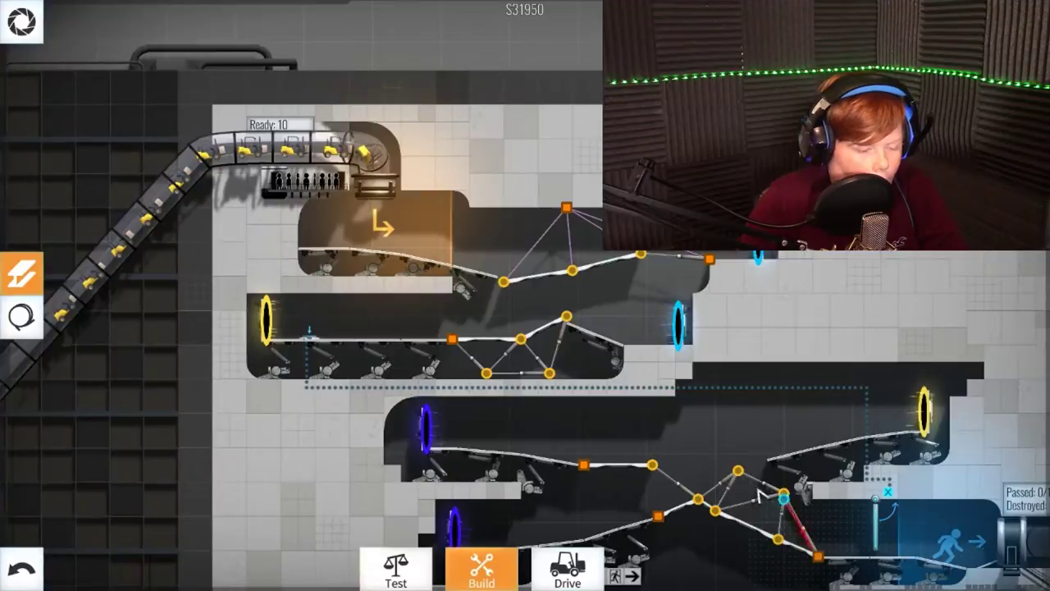
{"action": "left_click", "coordinate": [819, 553]}
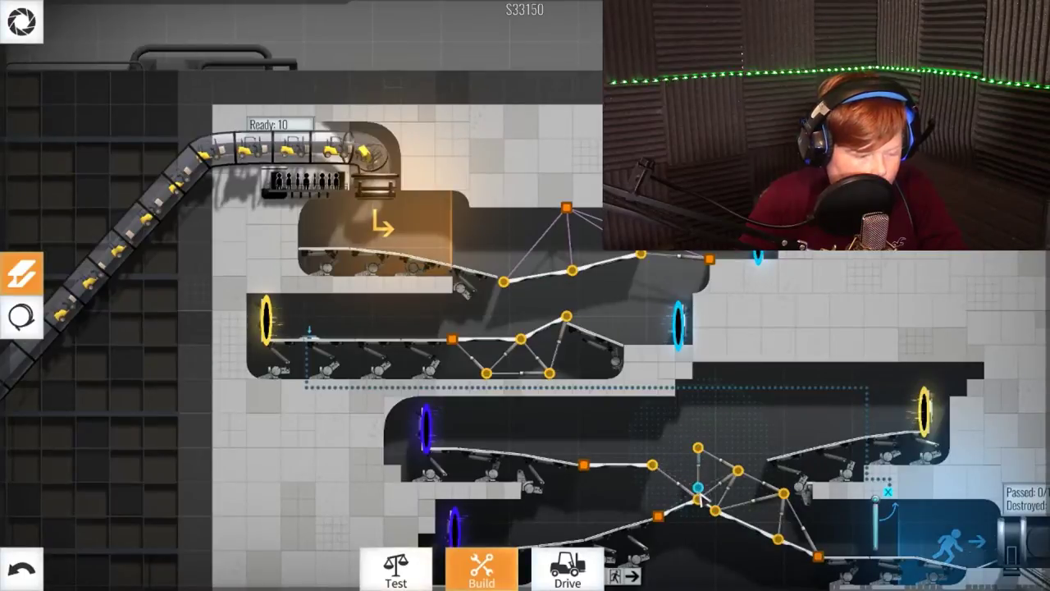
{"action": "right_click", "coordinate": [698, 476]}
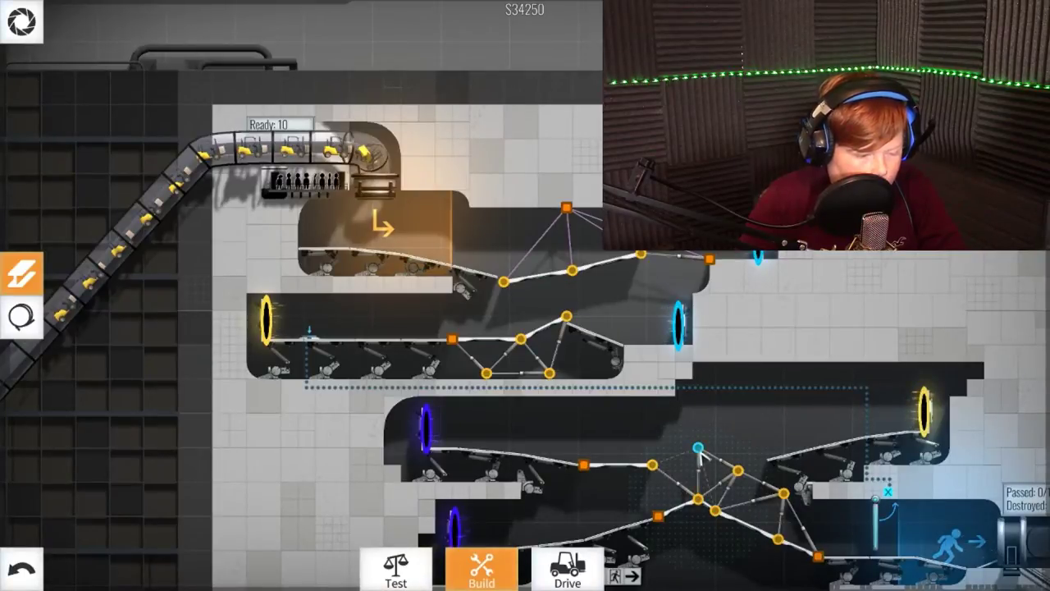
{"action": "right_click", "coordinate": [661, 480]}
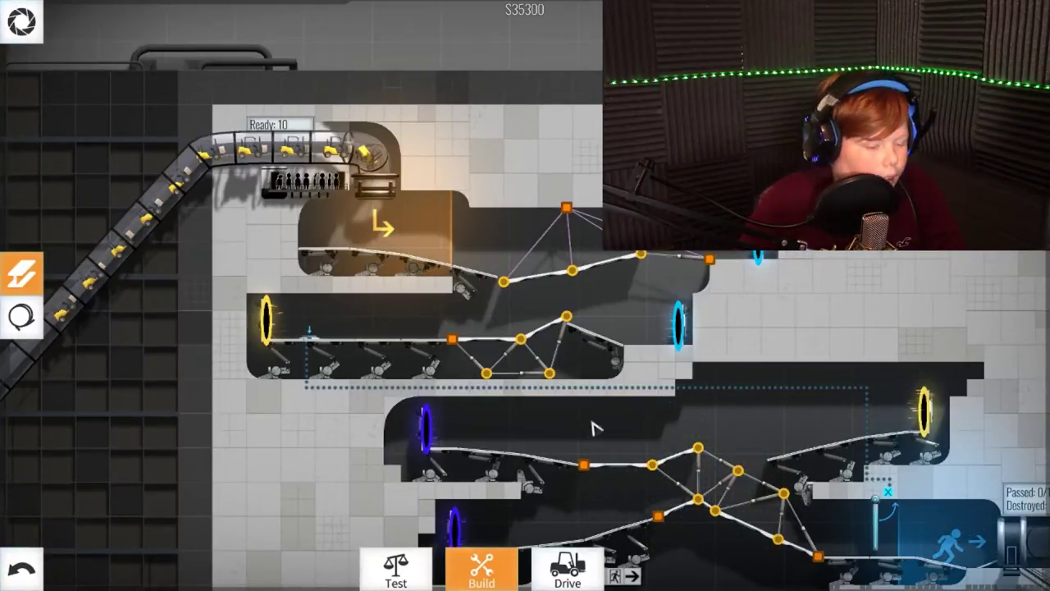
{"action": "left_click", "coordinate": [568, 566]}
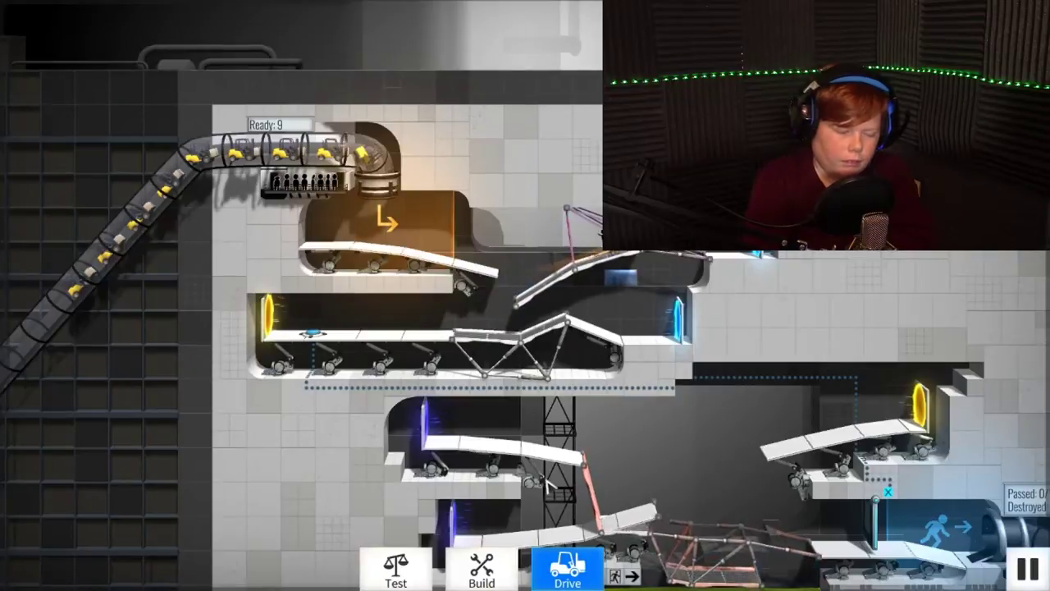
{"action": "left_click", "coordinate": [482, 569]}
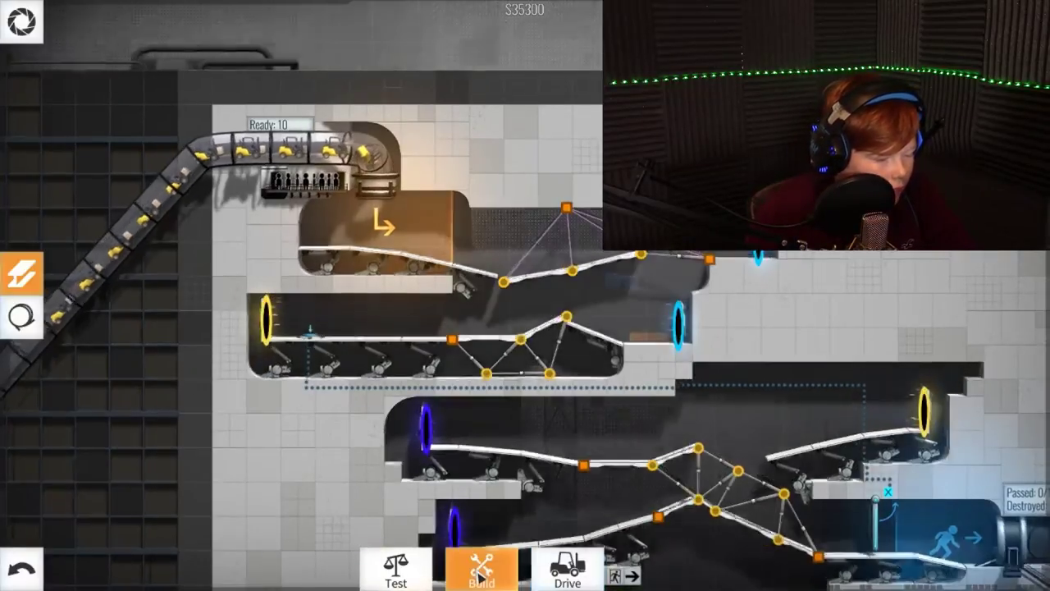
- Add a raised joint and beam above the middle bridge, then run and stop the convoy
{"action": "left_click", "coordinate": [619, 409]}
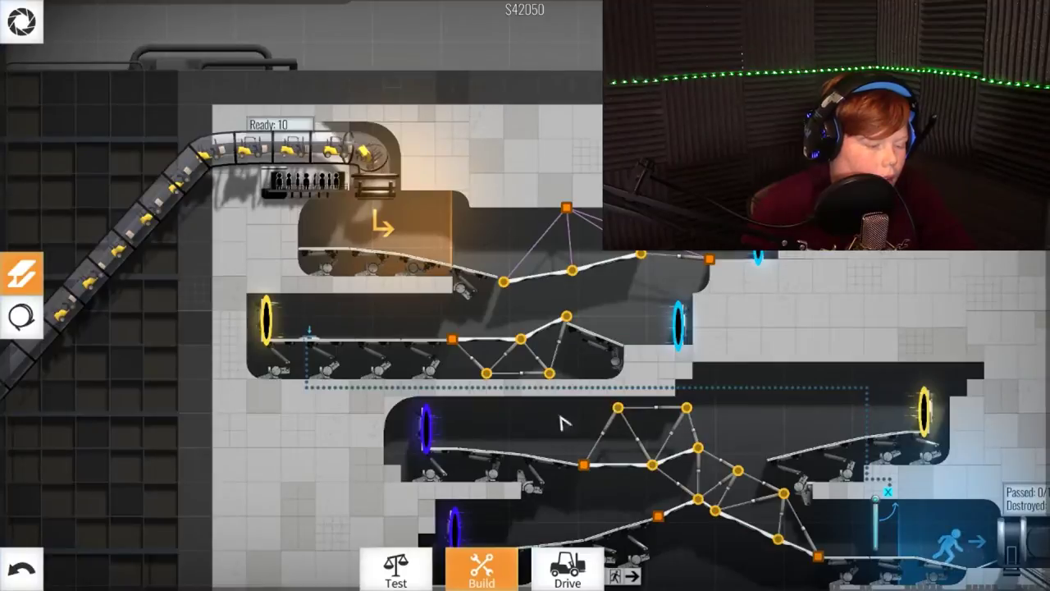
{"action": "left_click", "coordinate": [568, 568]}
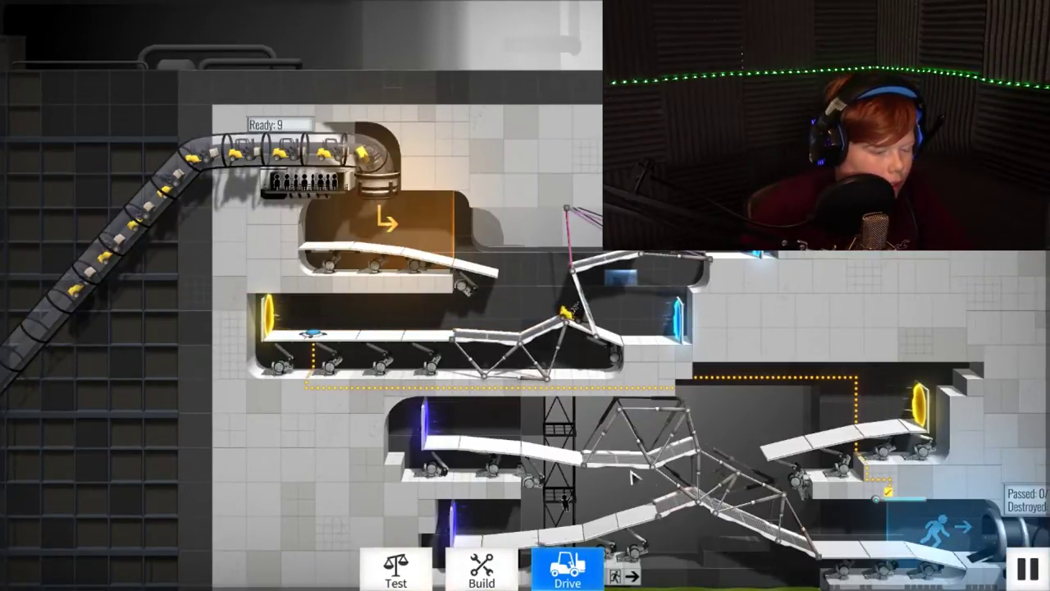
{"action": "key", "text": "space"}
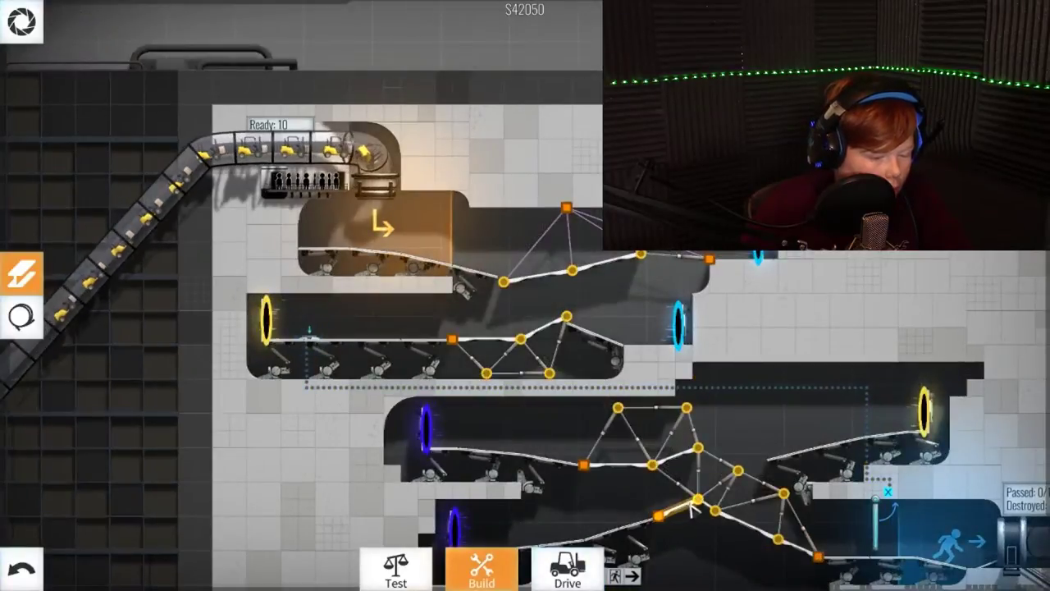
- Move the lower truss joint and replace the overstressed vertical member under the bottom bridge
{"action": "left_click_drag", "start_coordinate": [697, 499], "coordinate": [693, 515]}
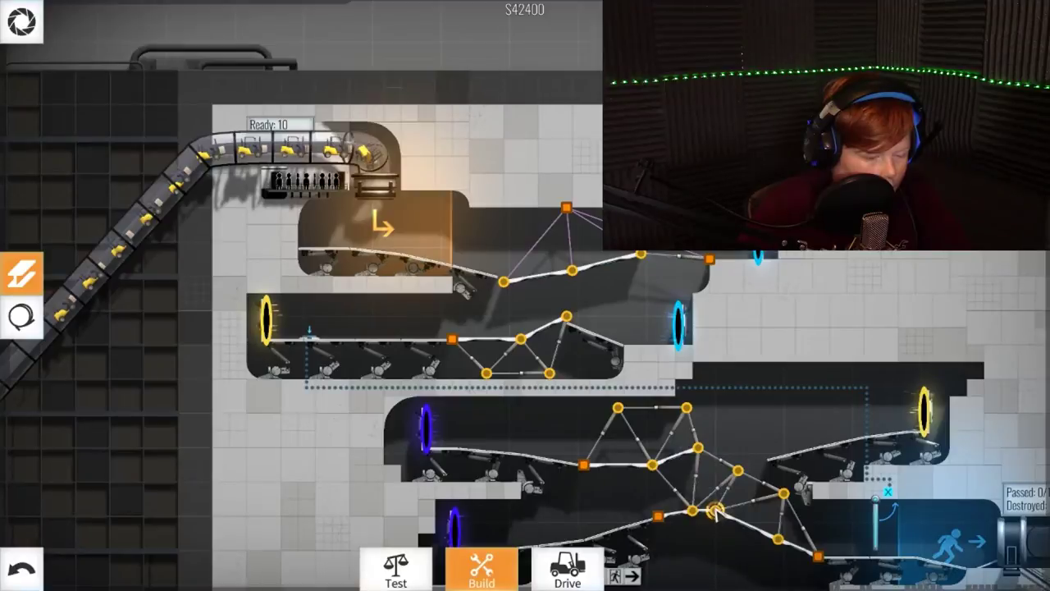
{"action": "left_click", "coordinate": [713, 515]}
{"action": "left_click_drag", "start_coordinate": [714, 517], "coordinate": [693, 525]}
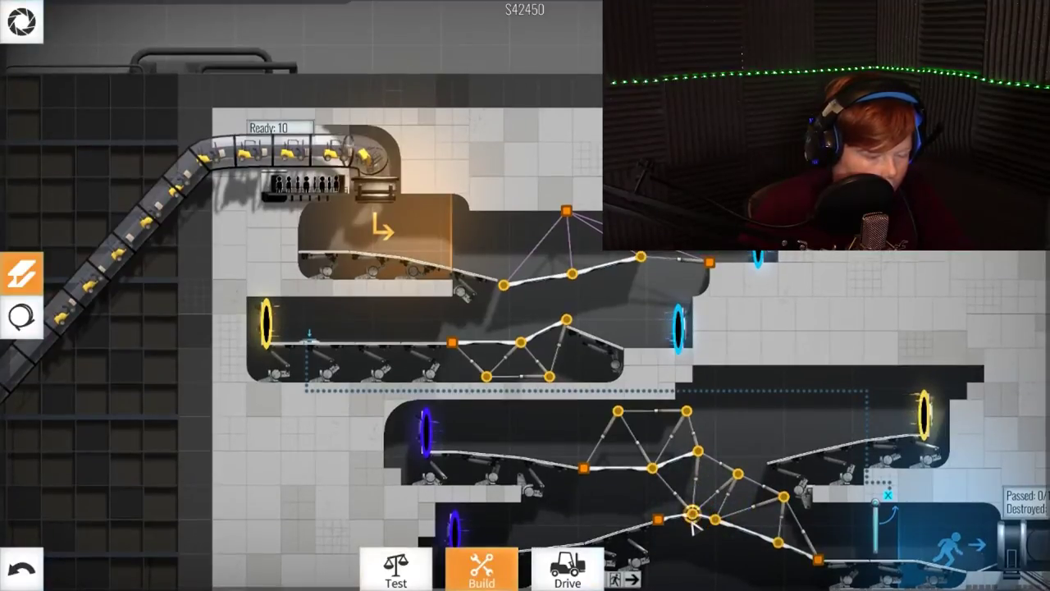
{"action": "left_click", "coordinate": [694, 492]}
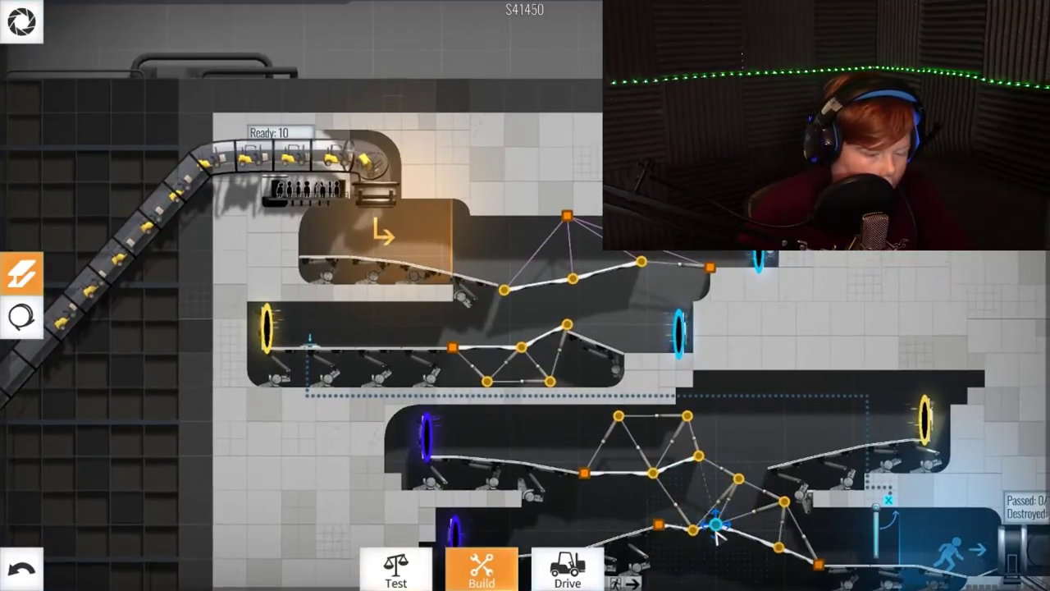
{"action": "left_click_drag", "start_coordinate": [693, 529], "coordinate": [722, 535]}
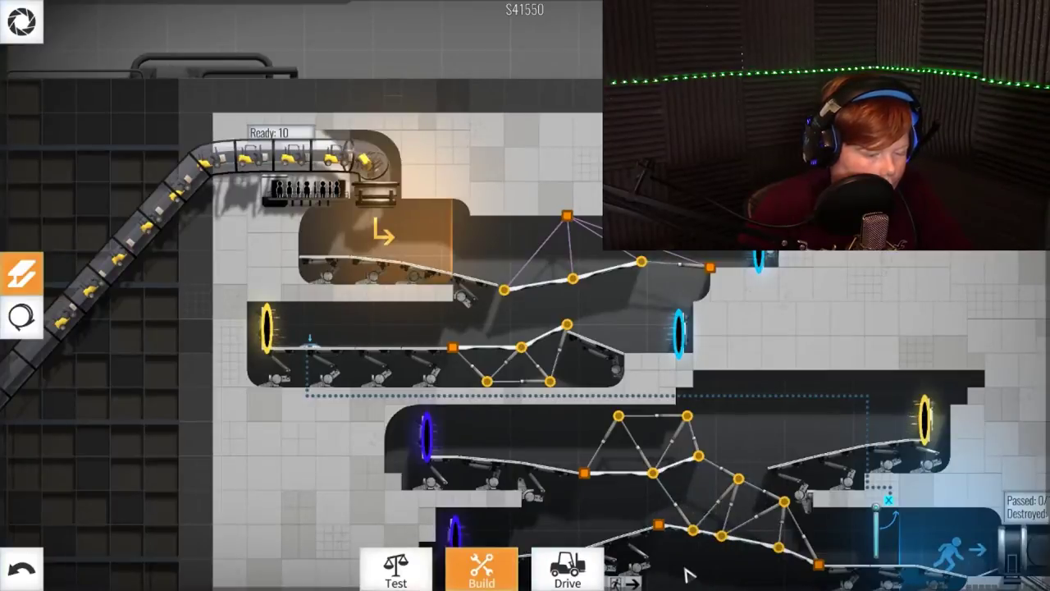
{"action": "scroll", "coordinate": [688, 554], "scroll_direction": "down", "scroll_amount": 3}
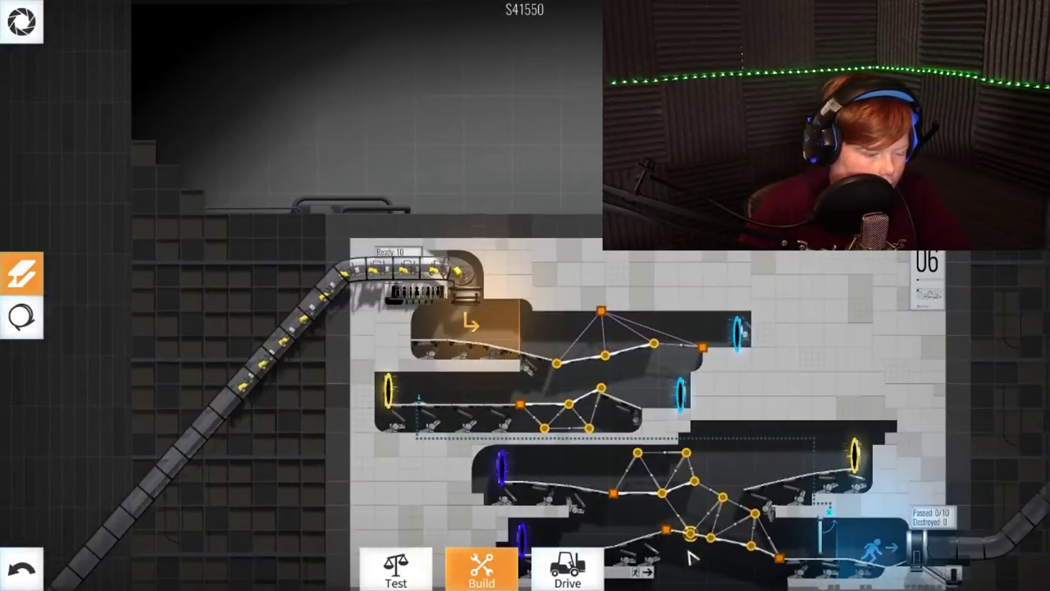
{"action": "scroll", "coordinate": [681, 549], "scroll_direction": "up", "scroll_amount": 1}
{"action": "scroll", "coordinate": [654, 525], "scroll_direction": "up", "scroll_amount": 2}
{"action": "scroll", "coordinate": [648, 508], "scroll_direction": "up", "scroll_amount": 2}
{"action": "scroll", "coordinate": [632, 476], "scroll_direction": "up", "scroll_amount": 2}
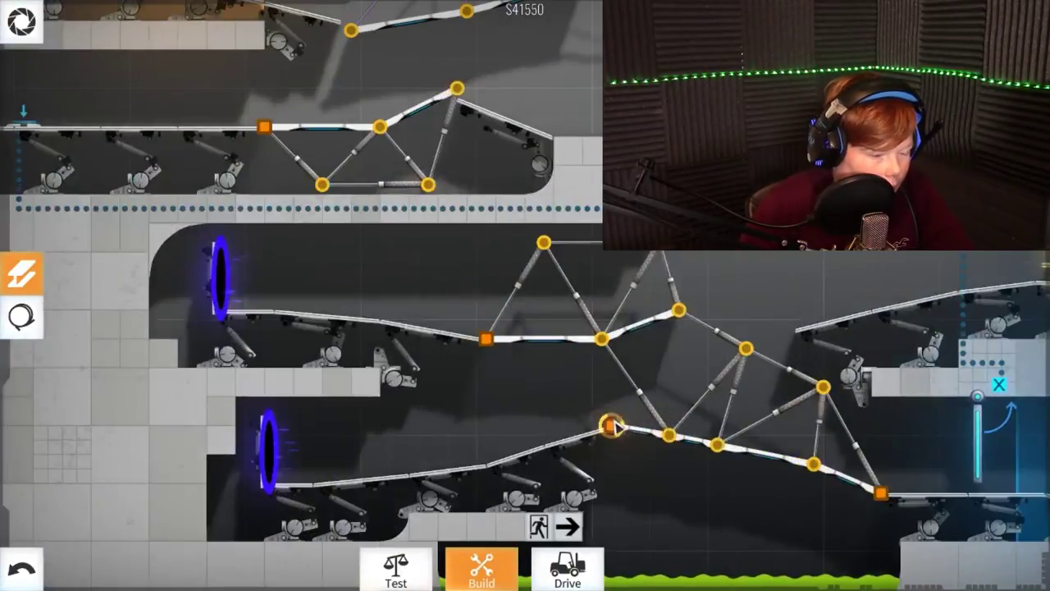
- Remove a member near the crossing joint and run the convoy across
{"action": "left_click", "coordinate": [607, 377]}
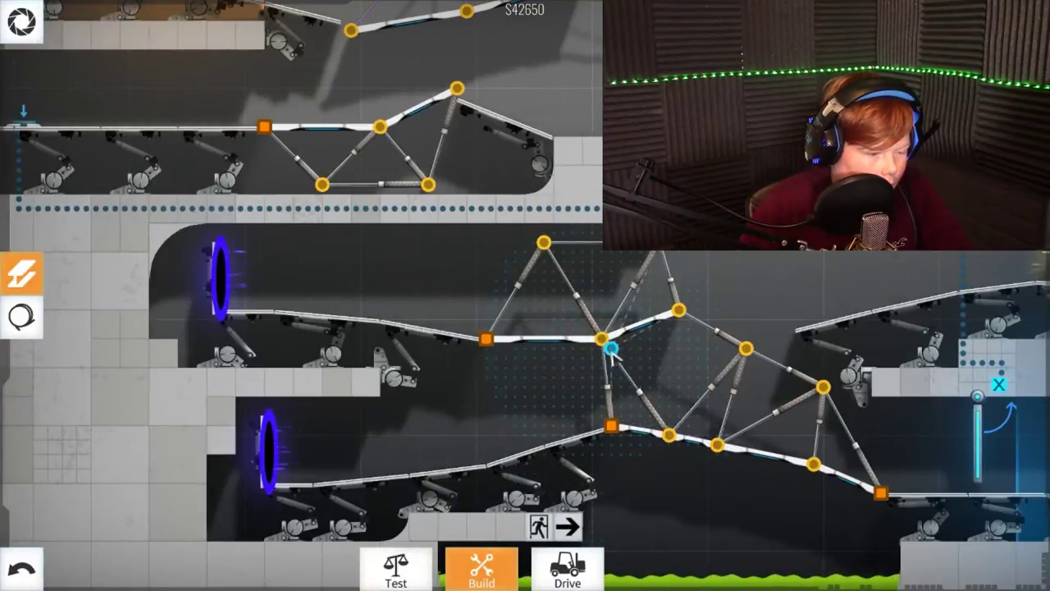
{"action": "left_click_drag", "start_coordinate": [611, 425], "coordinate": [621, 453]}
{"action": "key", "text": "Escape"}
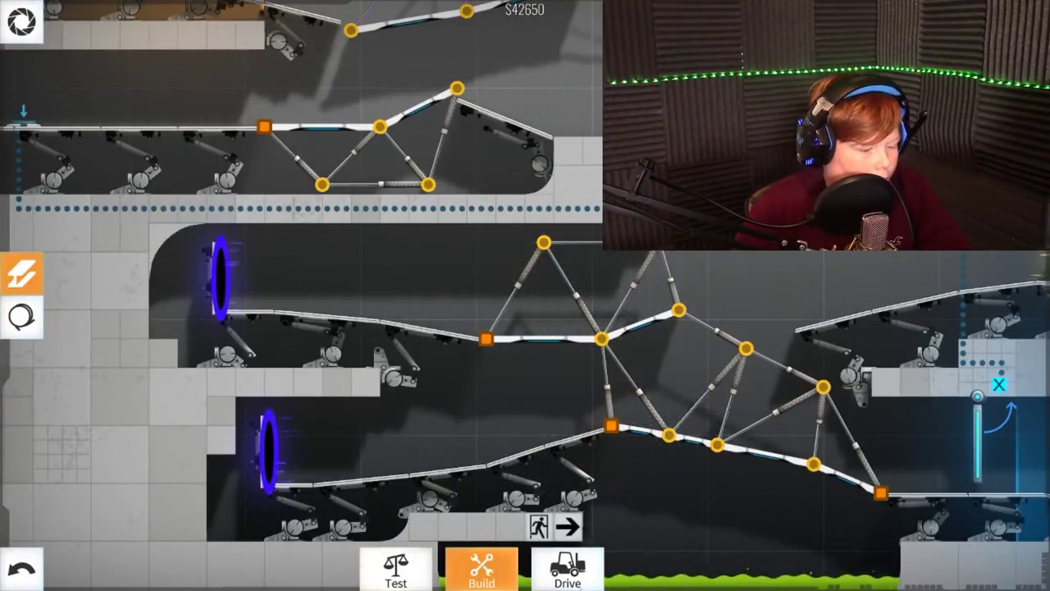
{"action": "left_click", "coordinate": [559, 561]}
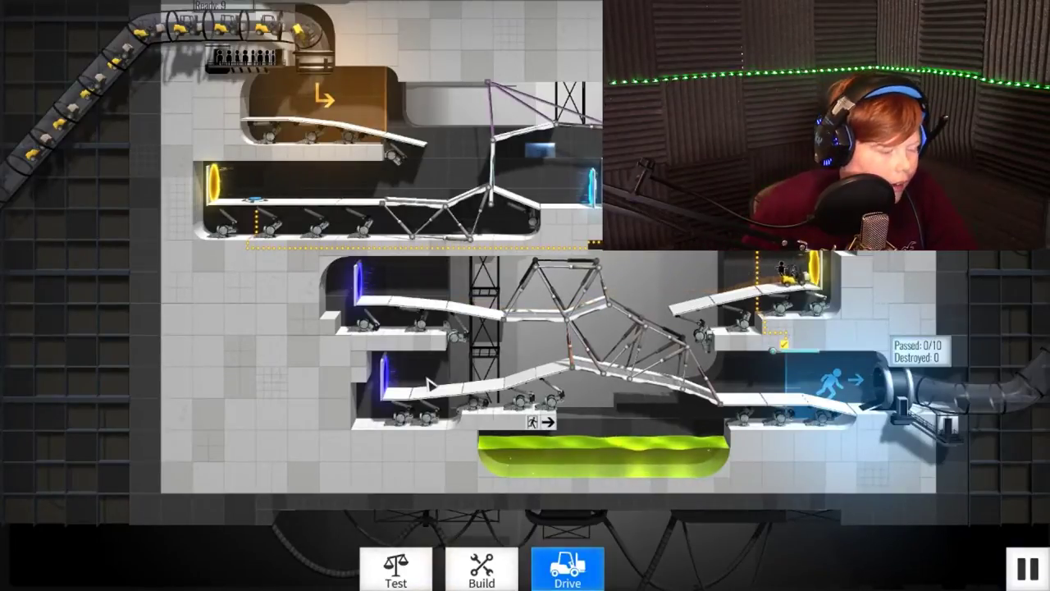
{"action": "left_click", "coordinate": [482, 568]}
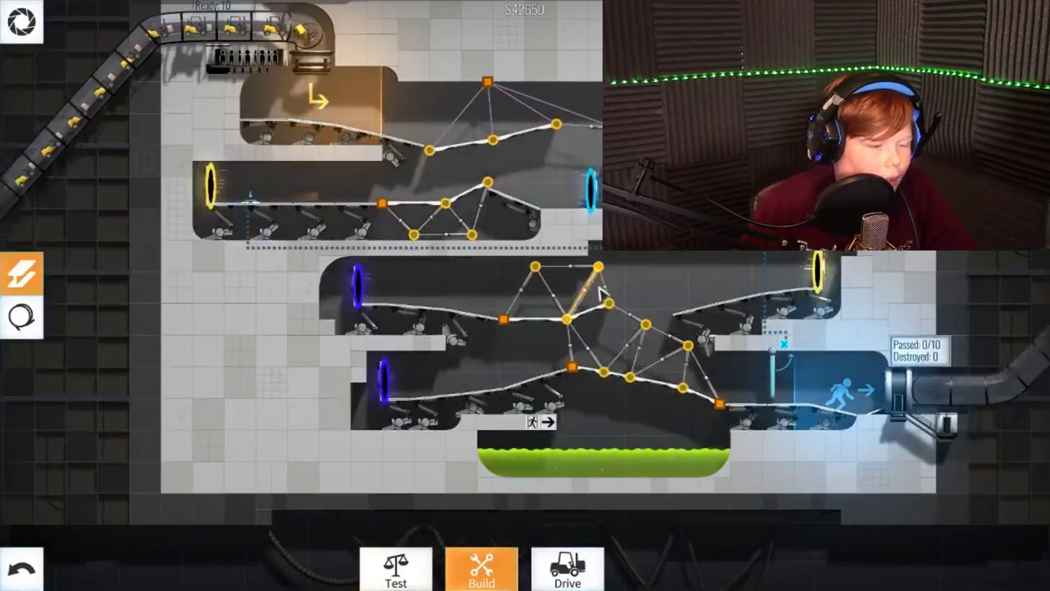
- Rearrange the middle truss joints, deleting one joint and an unwanted strut
{"action": "left_click_drag", "start_coordinate": [609, 310], "coordinate": [600, 330]}
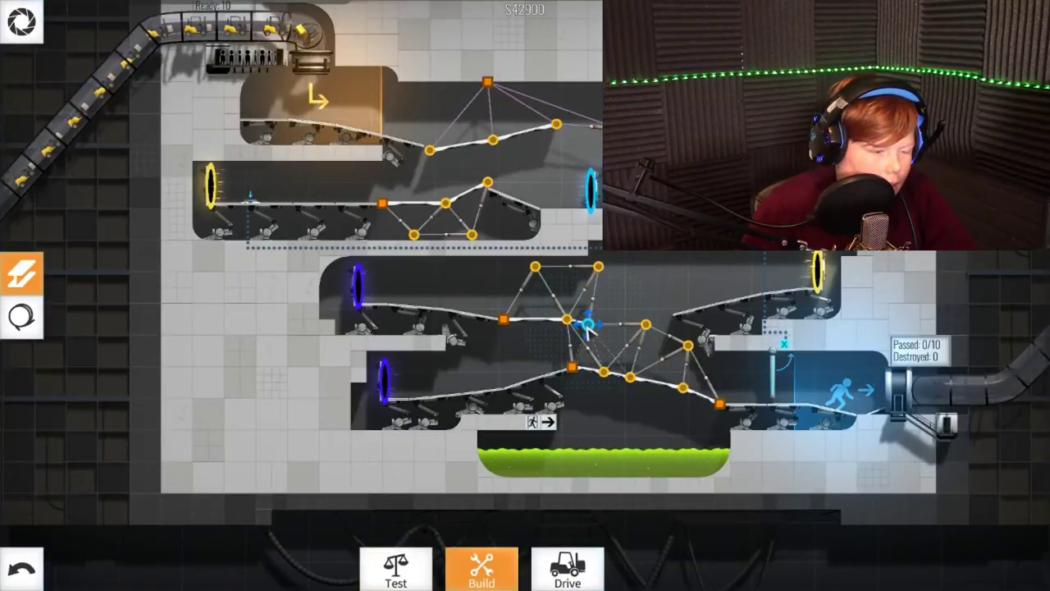
{"action": "mouse_move", "coordinate": [601, 331]}
{"action": "left_mouse_down"}
{"action": "mouse_move", "coordinate": [587, 328]}
{"action": "mouse_move", "coordinate": [600, 318]}
{"action": "left_mouse_up"}
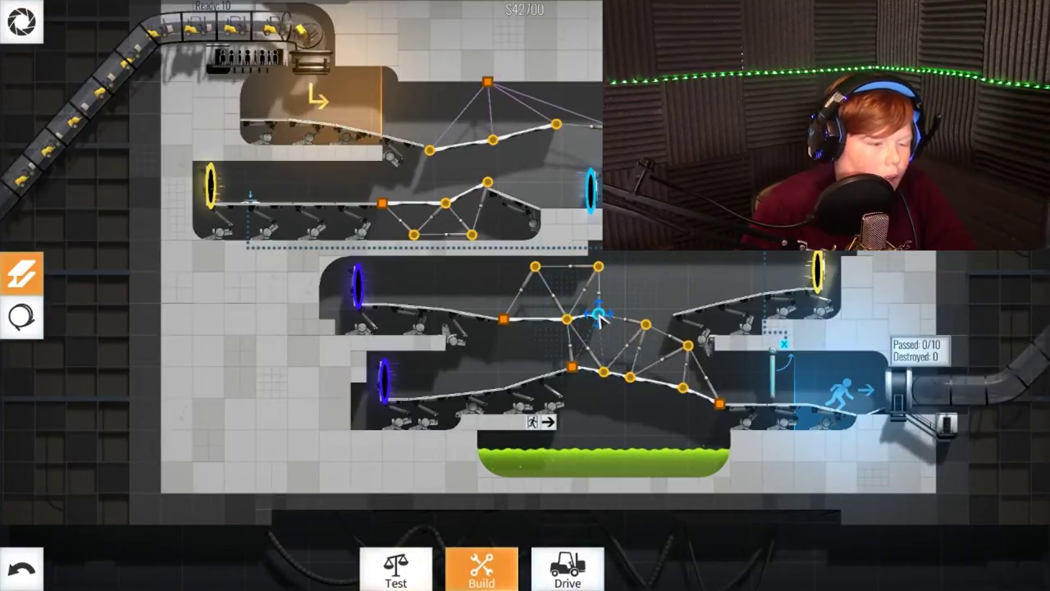
{"action": "right_click", "coordinate": [599, 315]}
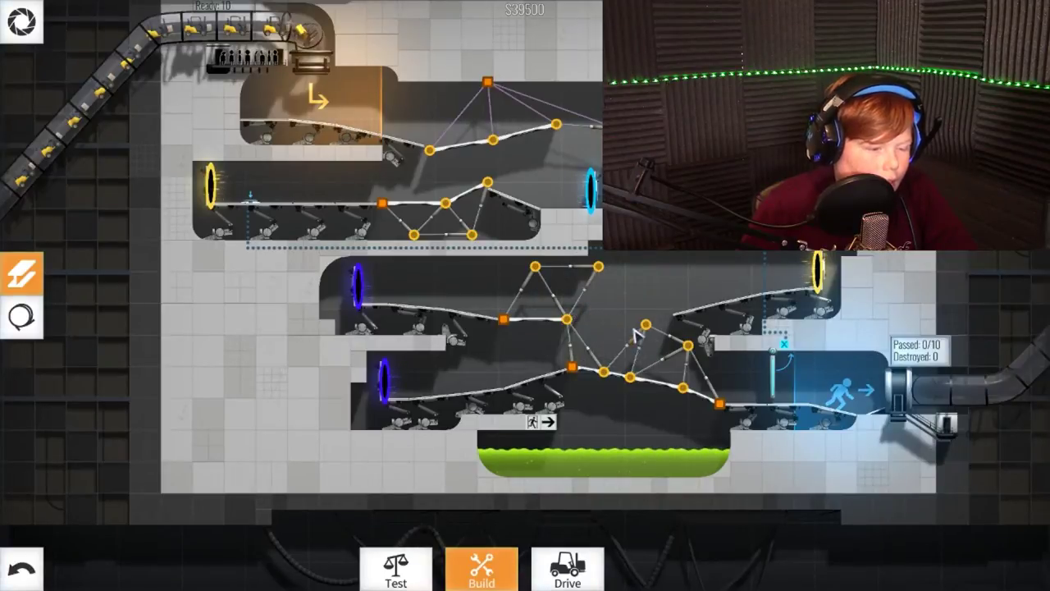
{"action": "left_click_drag", "start_coordinate": [568, 318], "coordinate": [646, 324]}
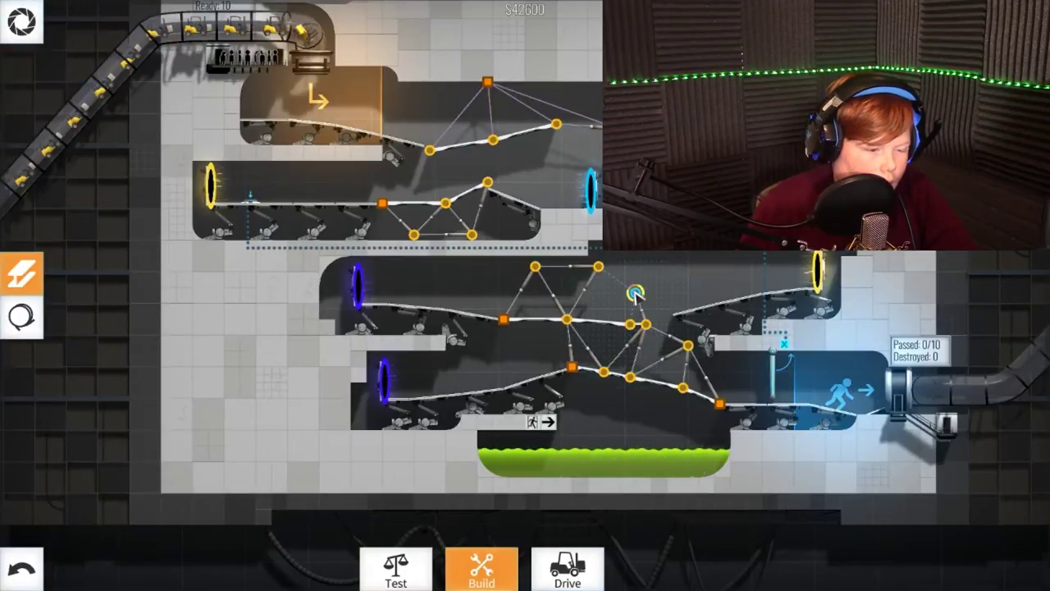
{"action": "right_click", "coordinate": [636, 293]}
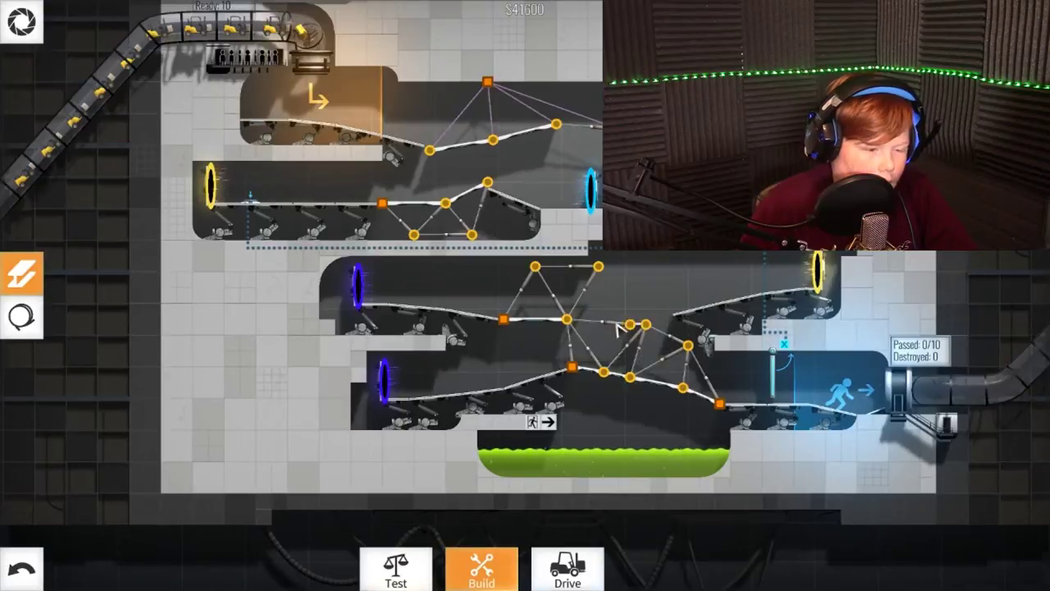
{"action": "left_click_drag", "start_coordinate": [630, 325], "coordinate": [609, 320]}
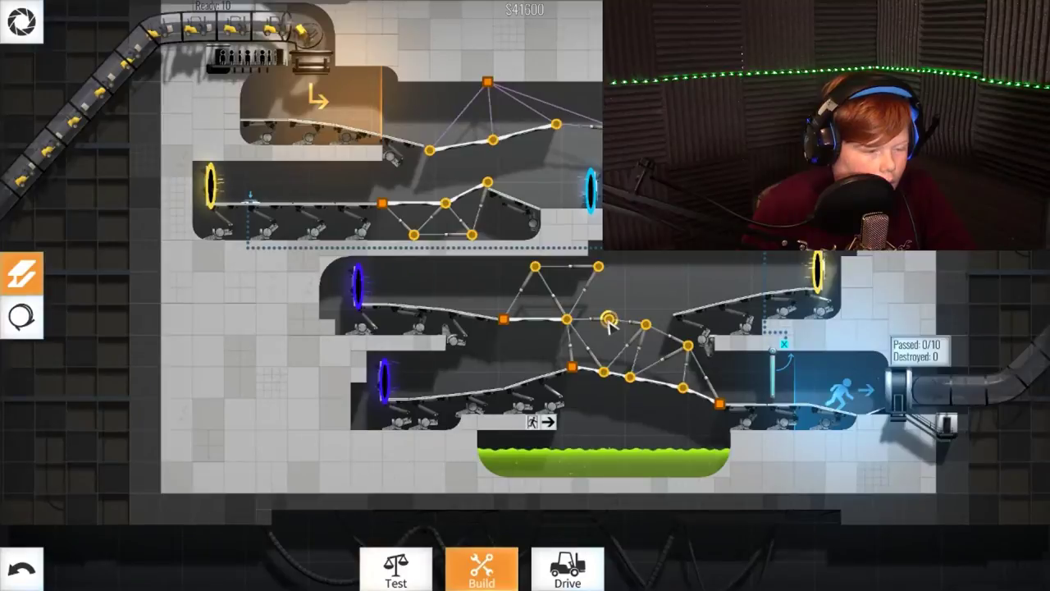
- Add top joints and struts extending the truss toward the right ramp, then load-test
{"action": "left_click", "coordinate": [609, 271]}
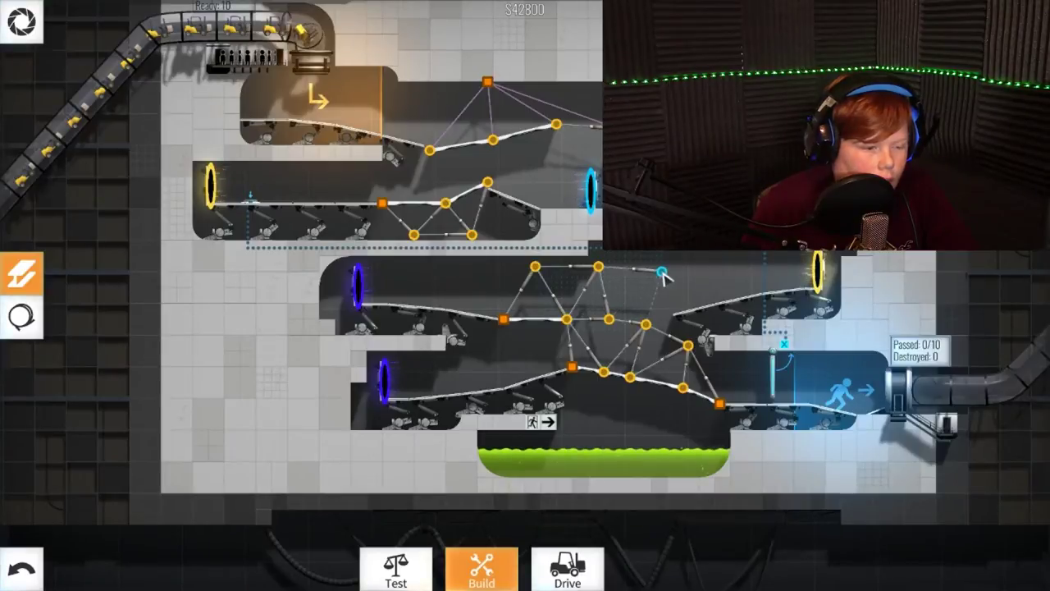
{"action": "left_click", "coordinate": [650, 270]}
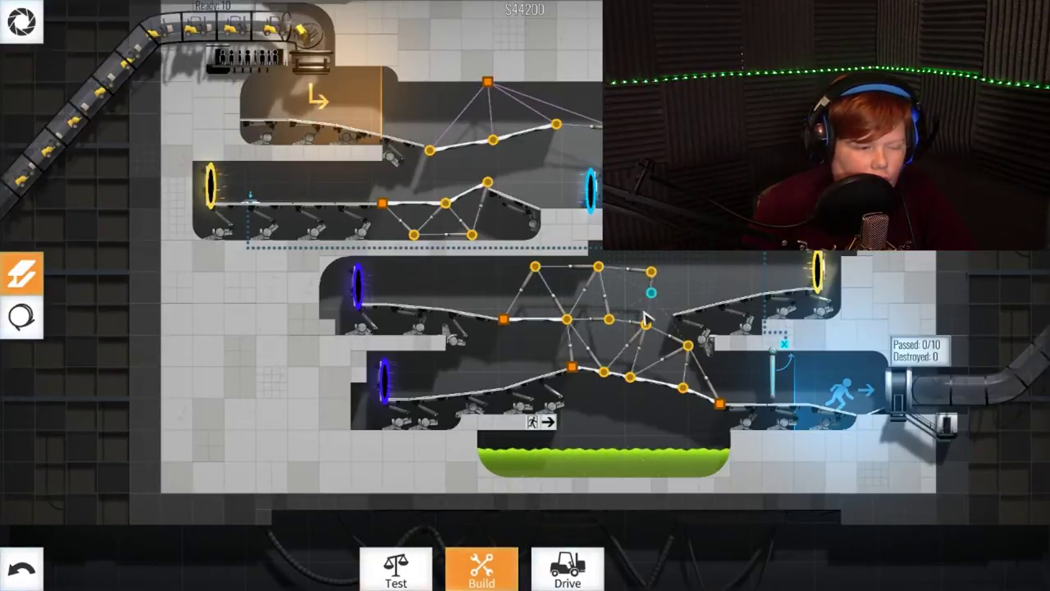
{"action": "left_click", "coordinate": [645, 325]}
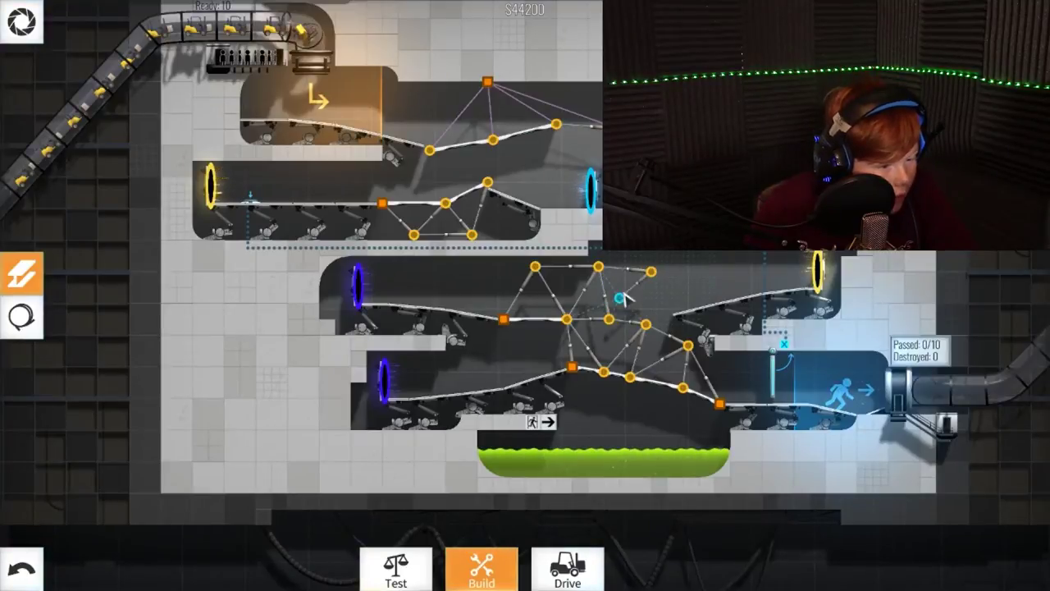
{"action": "left_click", "coordinate": [637, 289]}
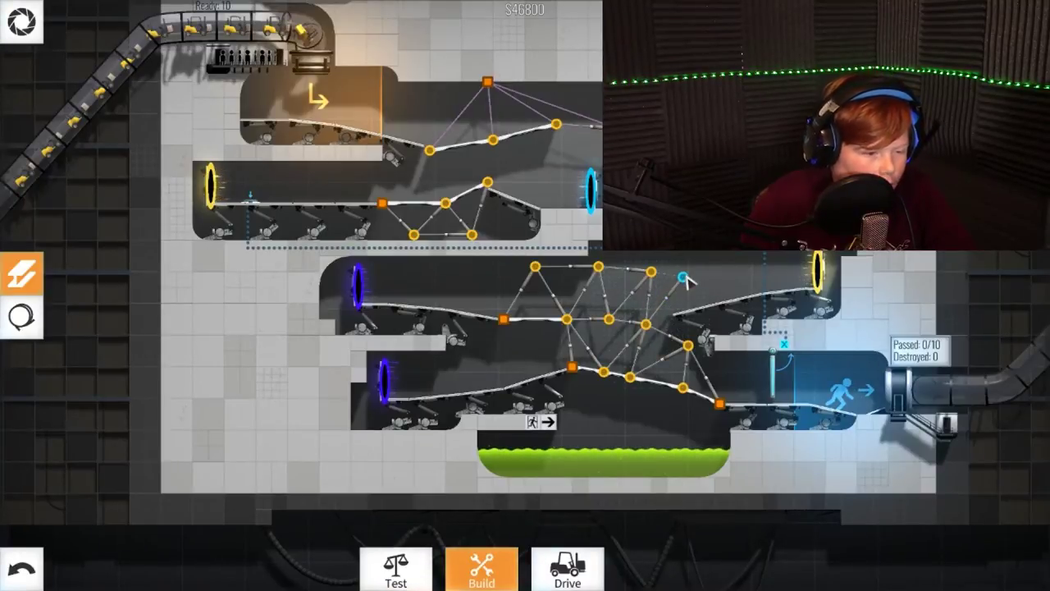
{"action": "left_click", "coordinate": [684, 279]}
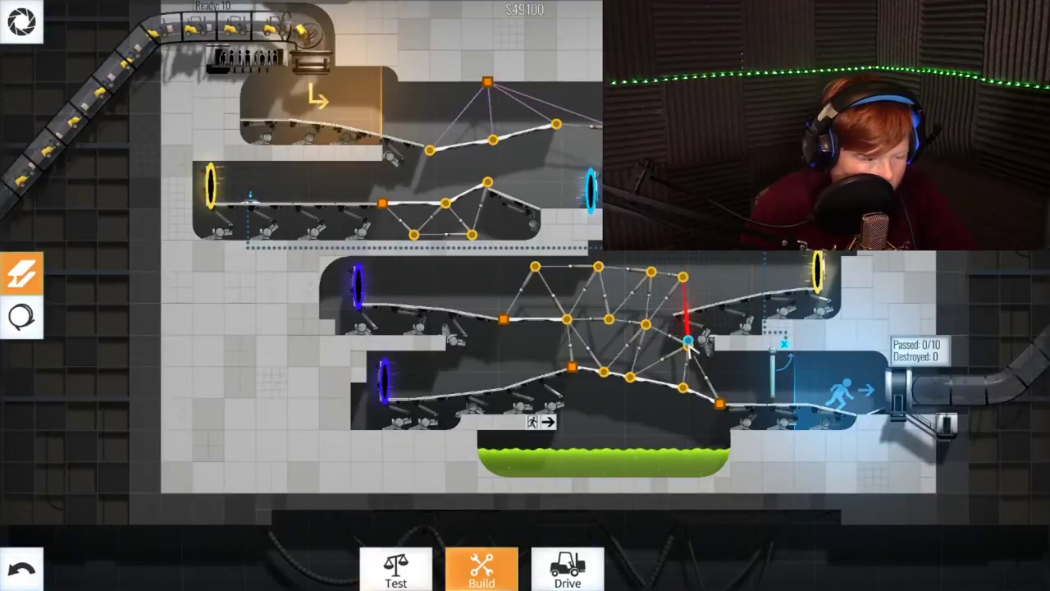
{"action": "right_click", "coordinate": [662, 327]}
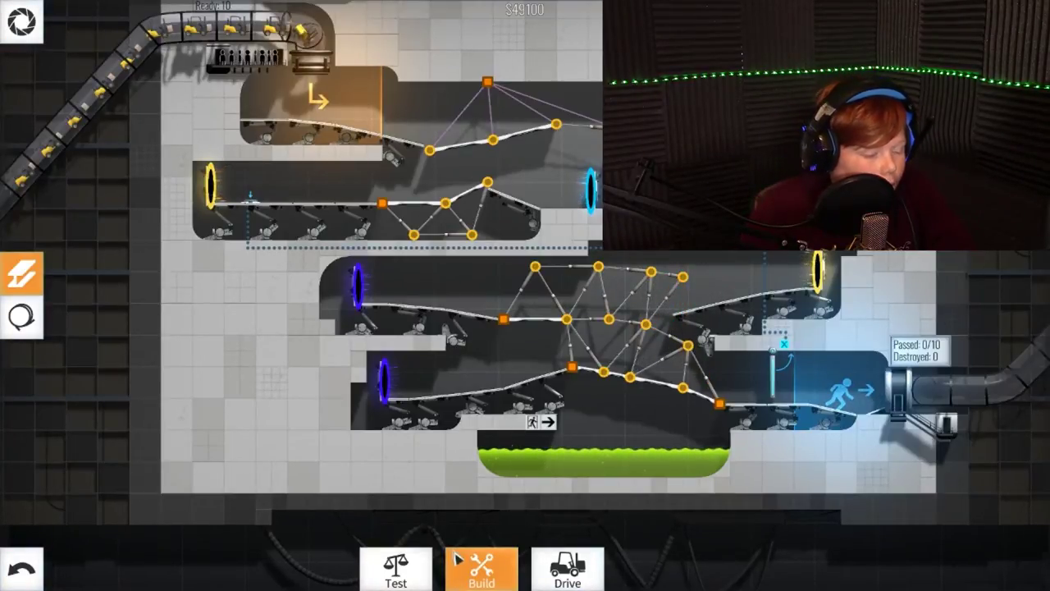
{"action": "left_click", "coordinate": [397, 566]}
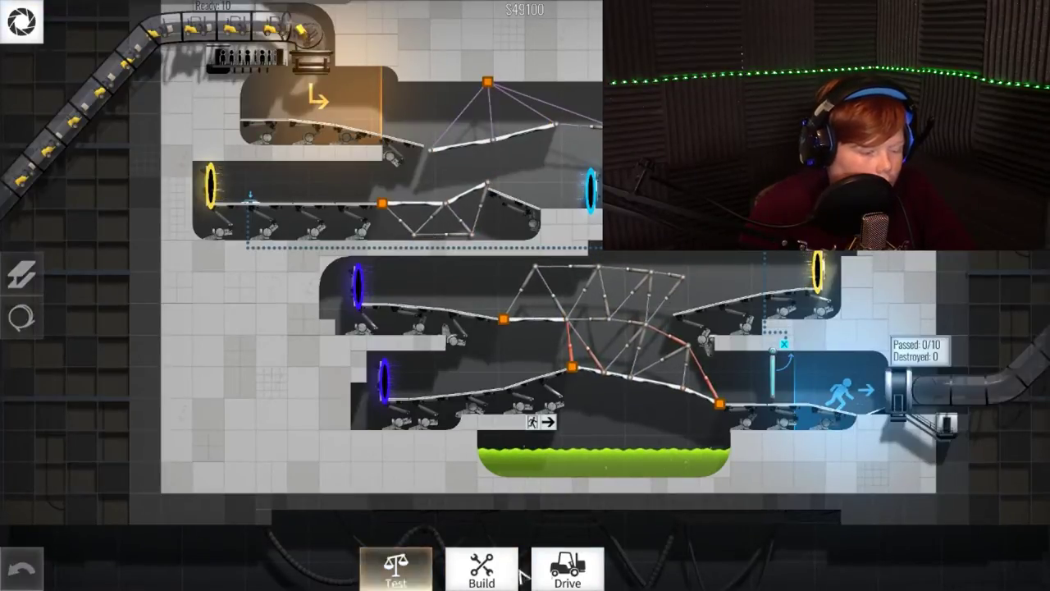
- Drive the convoy across, finishing with 1 of 10 vehicles delivered
{"action": "left_click", "coordinate": [568, 567]}
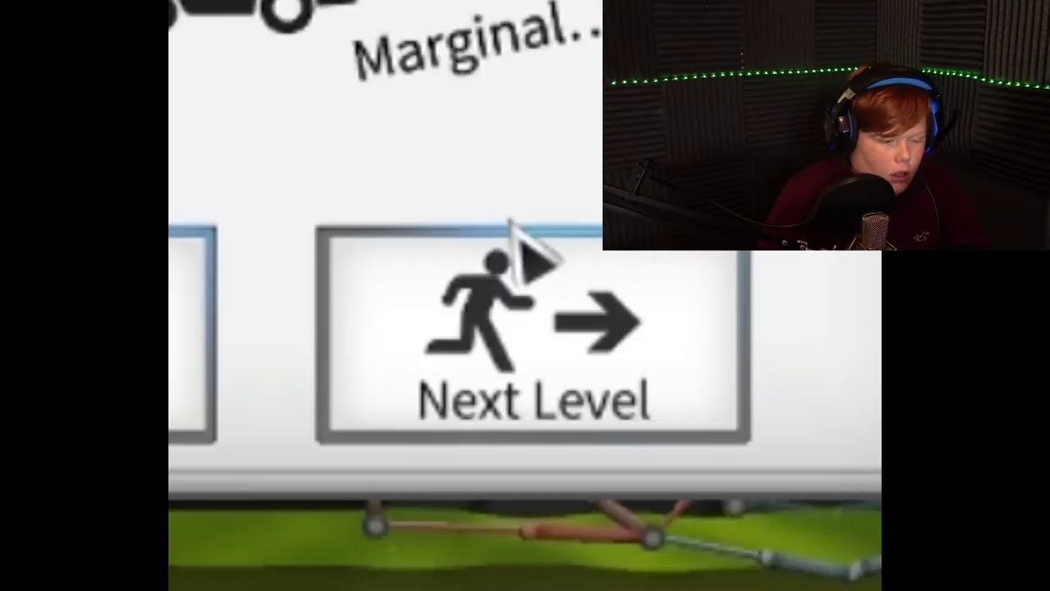
- Continue from the Well Done dialog to level 07, Thrust
{"action": "left_click", "coordinate": [581, 394]}
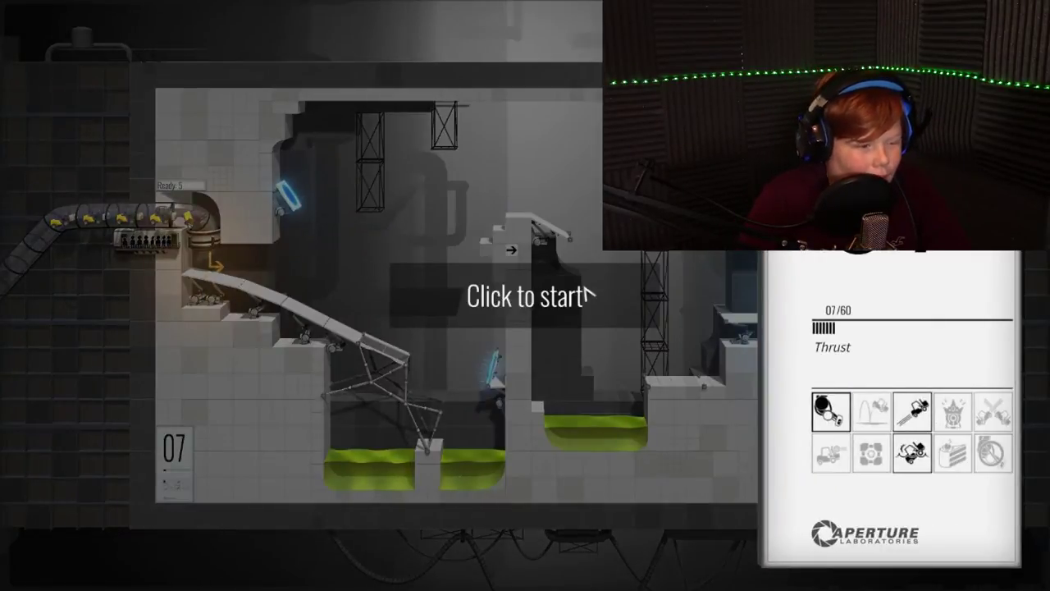
- Start level 07 and dismiss its three tutorial banners, including the speed-through-portals tip
{"action": "left_click", "coordinate": [589, 295]}
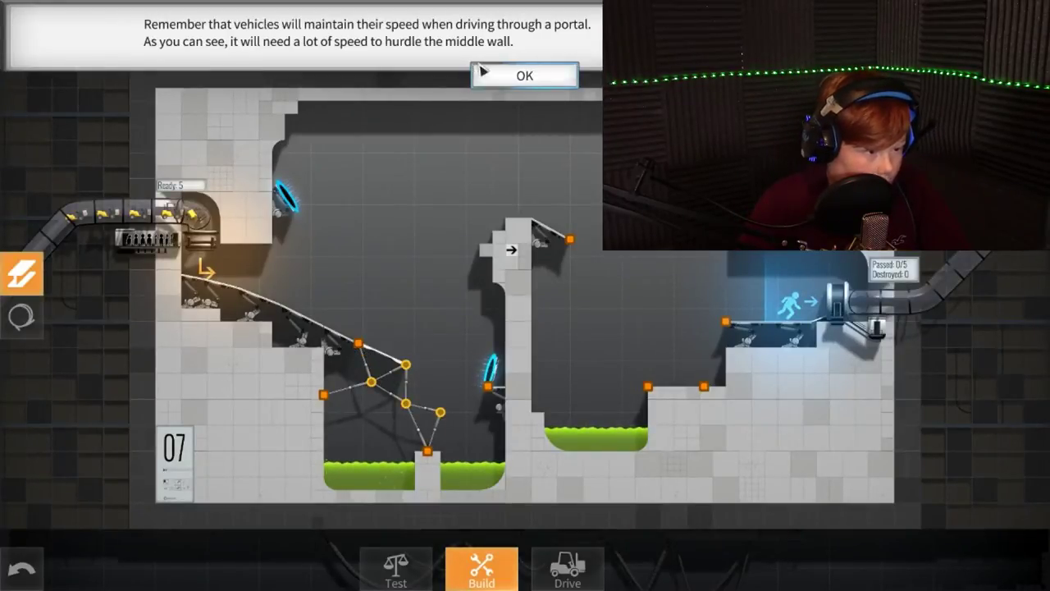
{"action": "left_click", "coordinate": [499, 77]}
{"action": "left_click", "coordinate": [525, 75]}
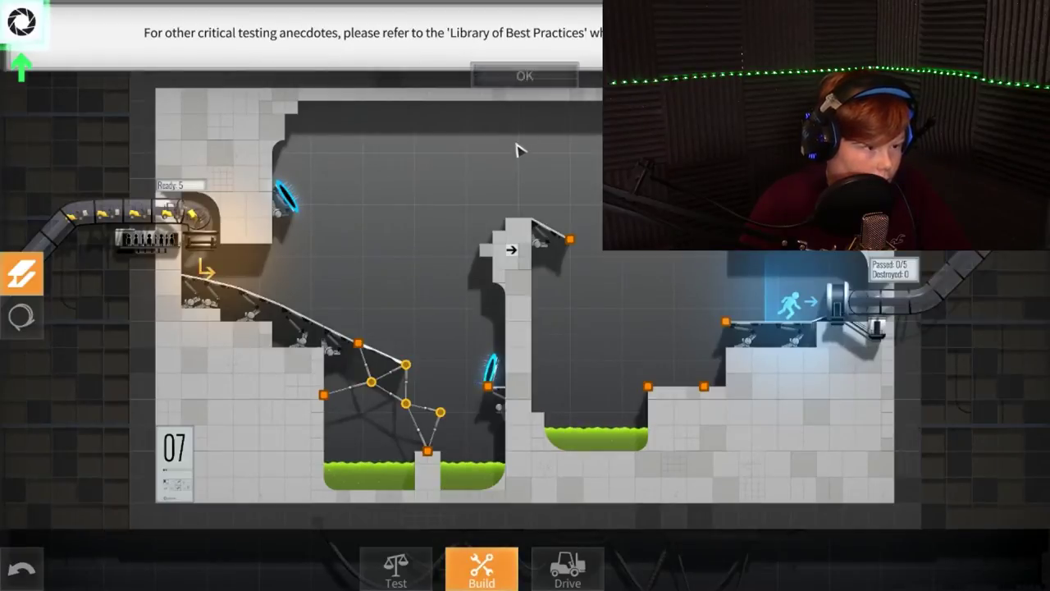
{"action": "left_click", "coordinate": [525, 76]}
- Close the game menu and delete the starter structure's joints and members in the left acid pit
{"action": "left_click", "coordinate": [22, 23]}
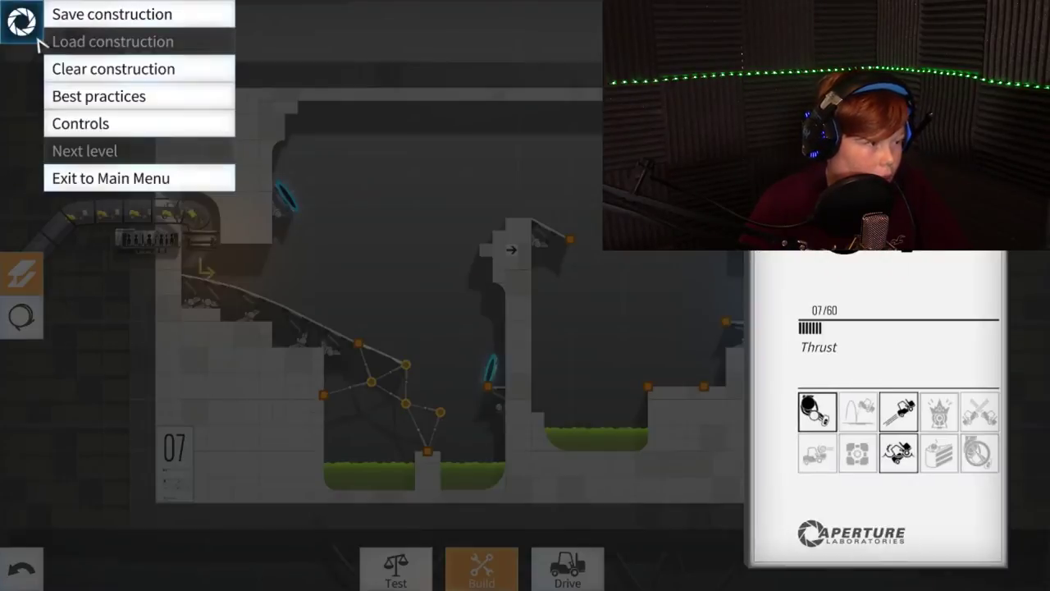
{"action": "left_click", "coordinate": [323, 184]}
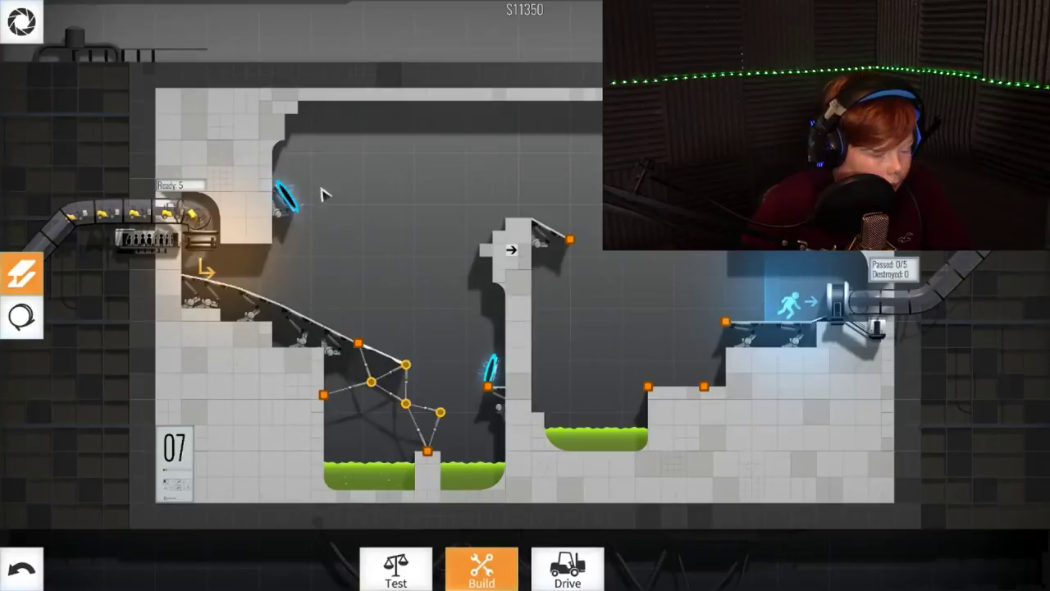
{"action": "right_click", "coordinate": [408, 367]}
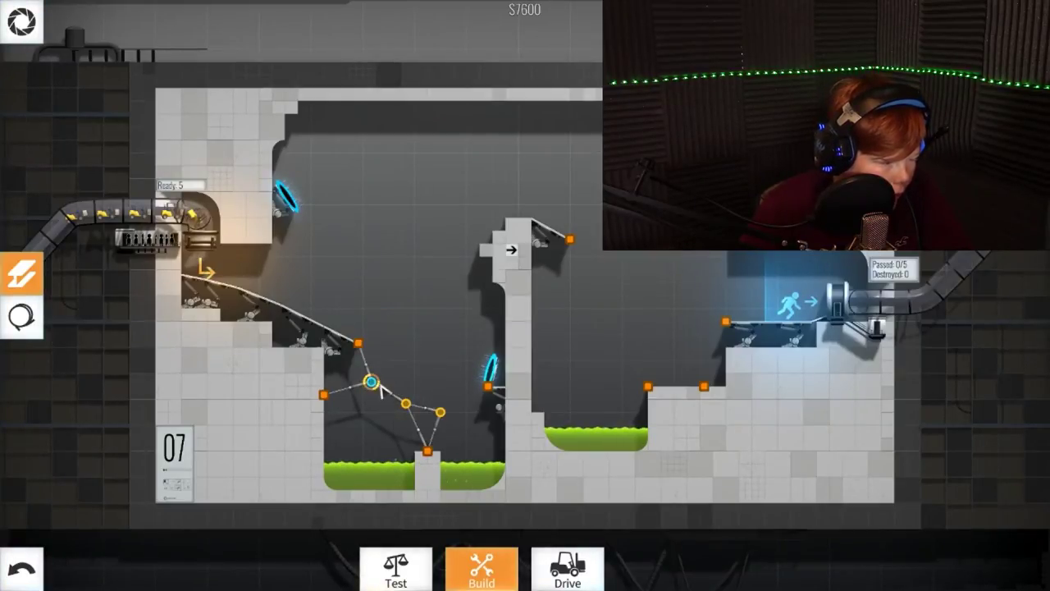
{"action": "right_click", "coordinate": [371, 382]}
{"action": "right_click", "coordinate": [405, 403]}
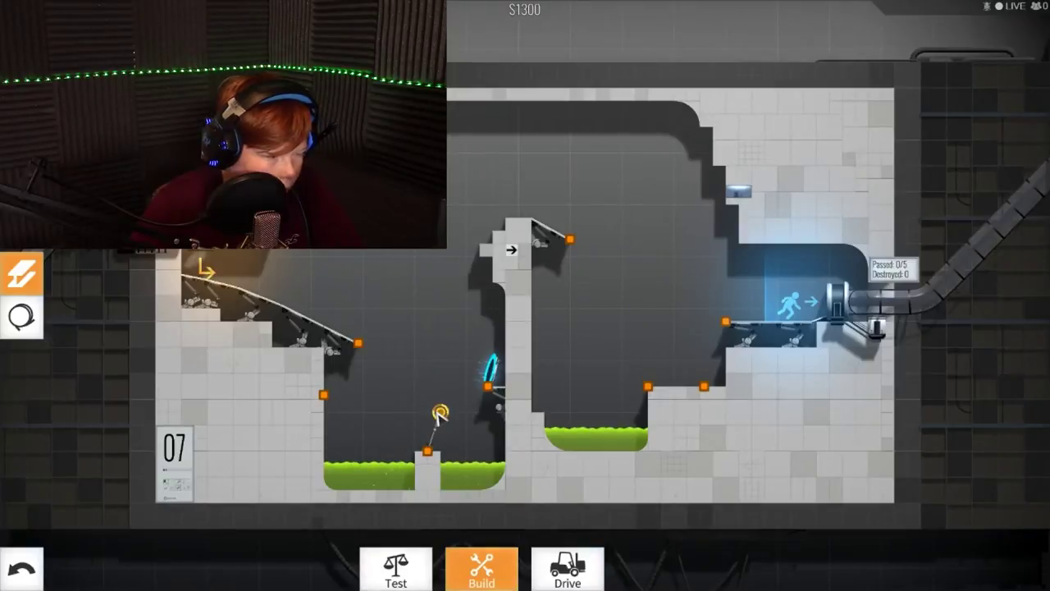
{"action": "right_click", "coordinate": [440, 412]}
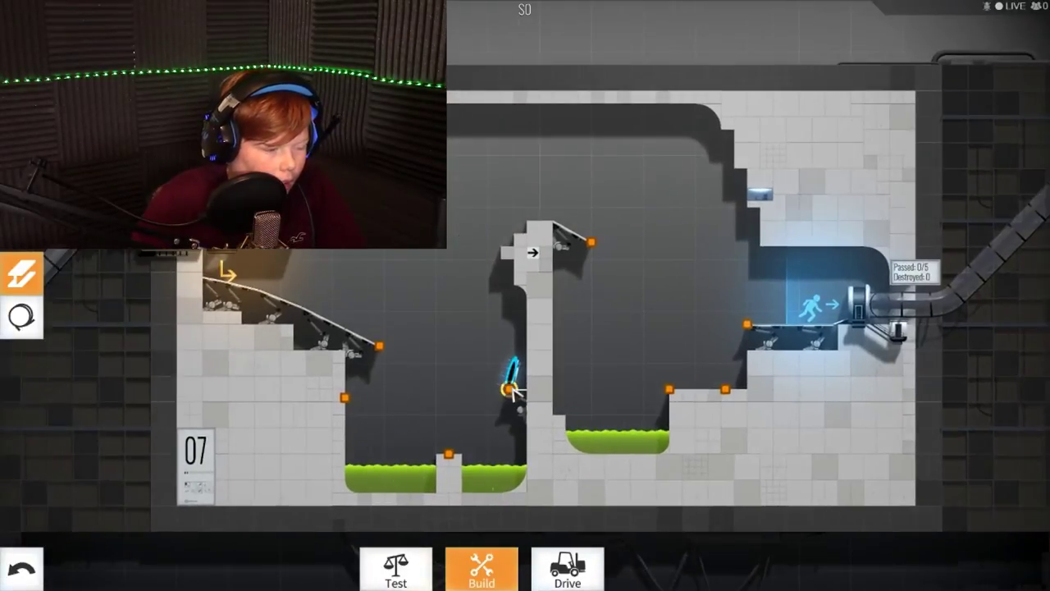
- Lay road joints from the blue portal anchor up to the left ledge, bracing them with truss joints
{"action": "left_click_drag", "start_coordinate": [510, 390], "coordinate": [453, 377]}
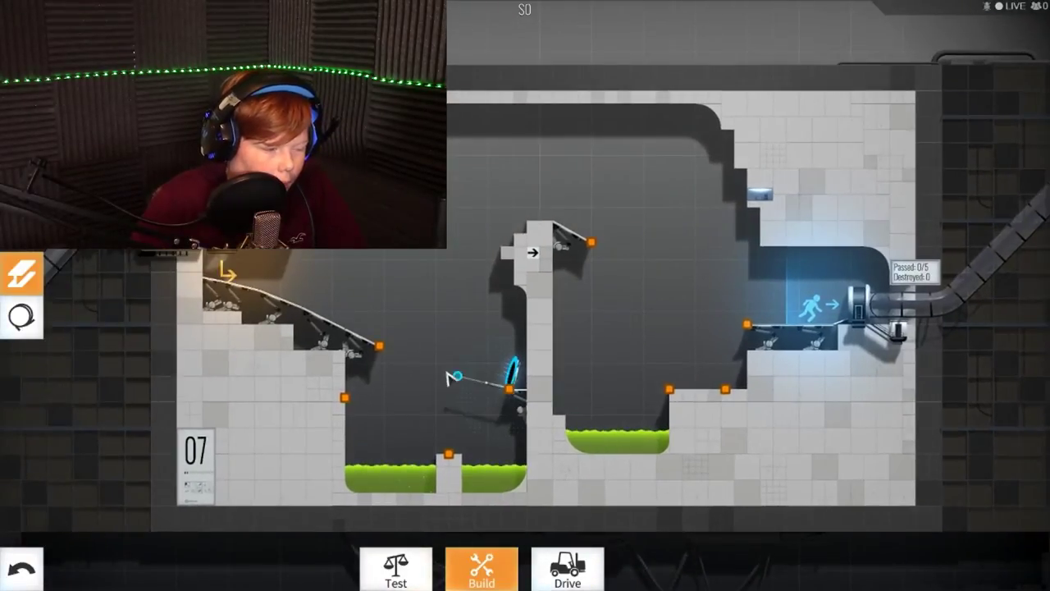
{"action": "left_click", "coordinate": [457, 376]}
{"action": "left_click", "coordinate": [406, 357]}
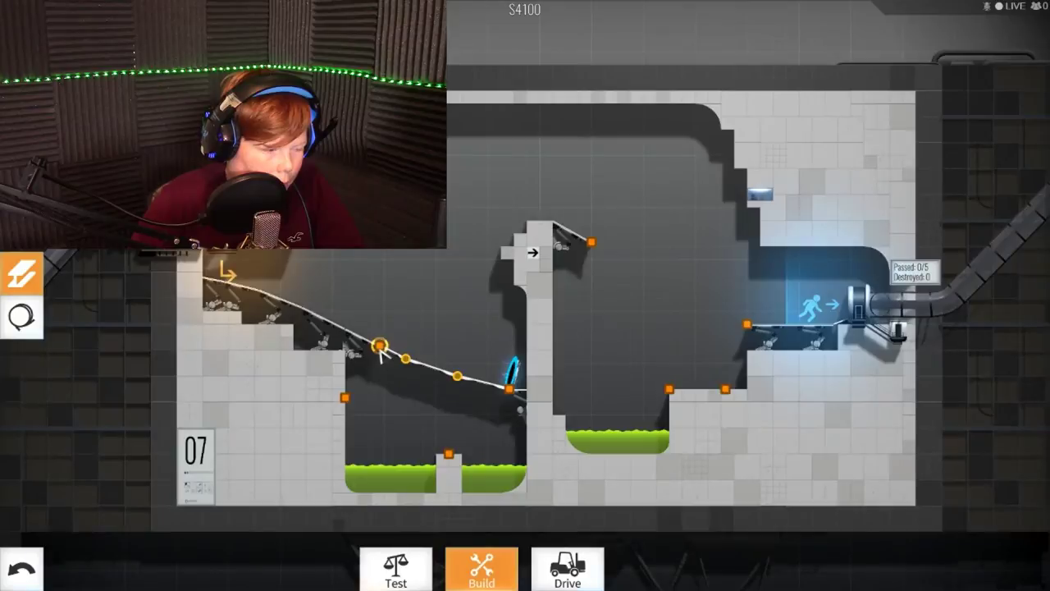
{"action": "left_click", "coordinate": [414, 328]}
{"action": "left_click", "coordinate": [407, 358]}
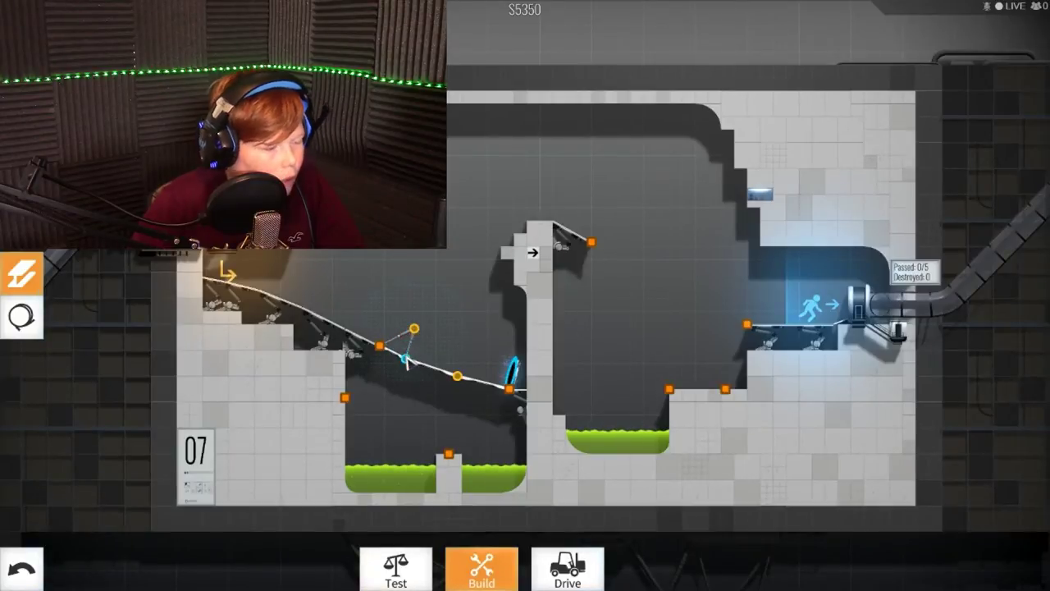
{"action": "left_click", "coordinate": [414, 329]}
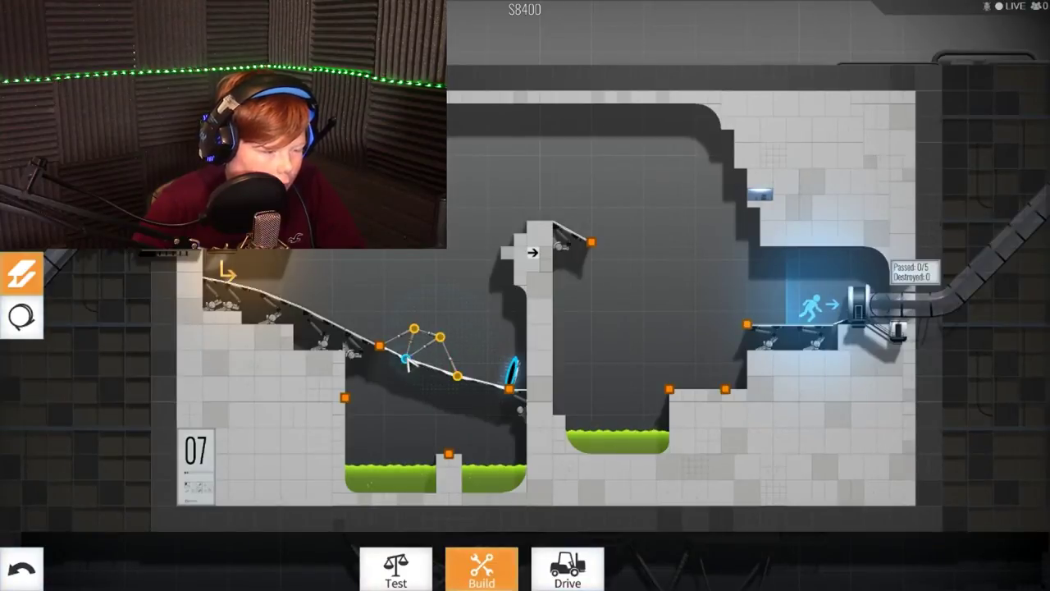
{"action": "left_click", "coordinate": [406, 358]}
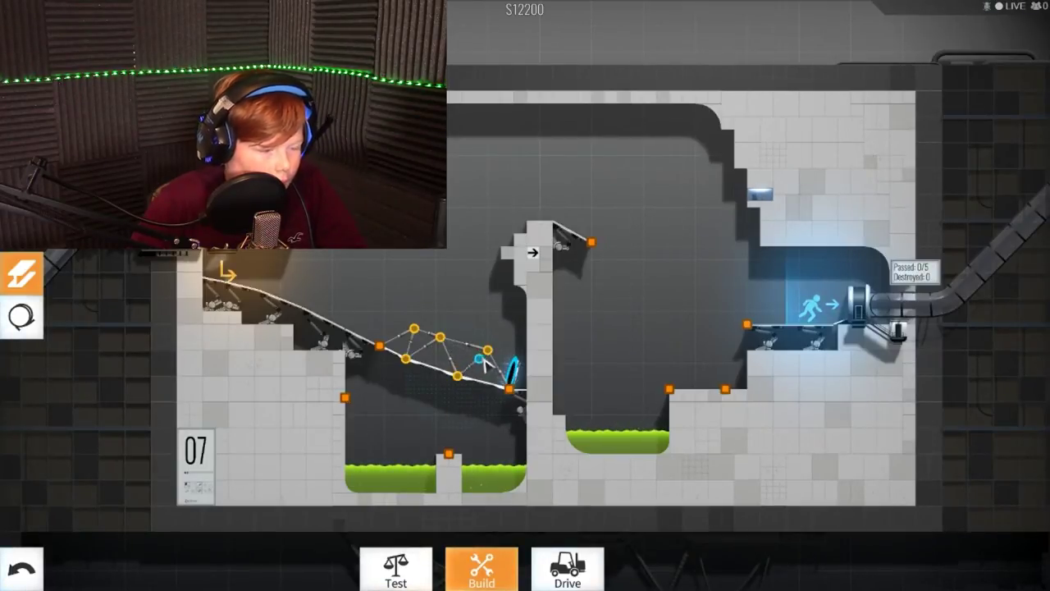
{"action": "left_click_drag", "start_coordinate": [488, 351], "coordinate": [474, 316]}
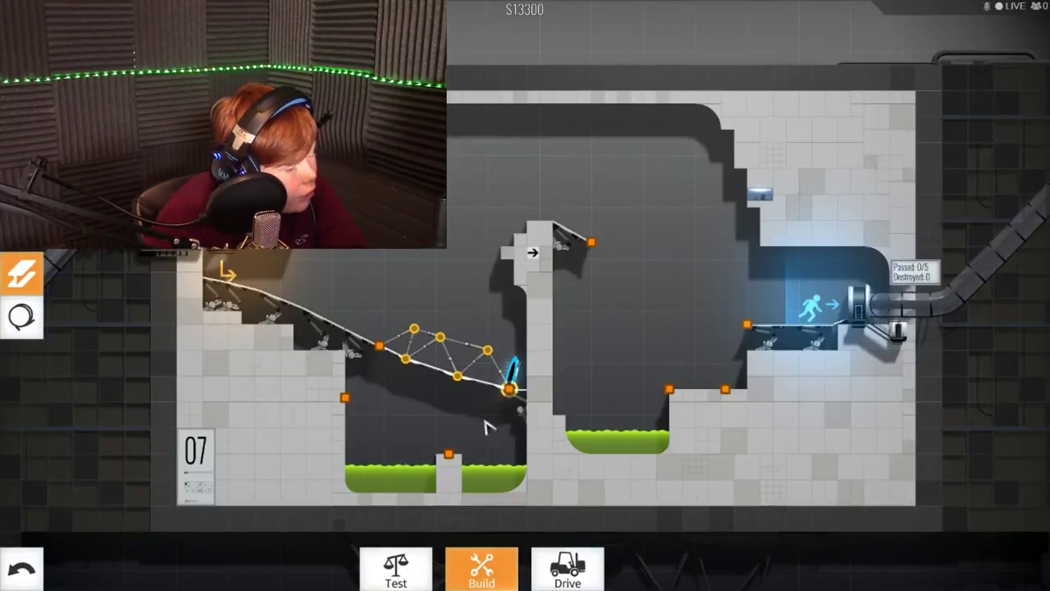
{"action": "left_click", "coordinate": [396, 568]}
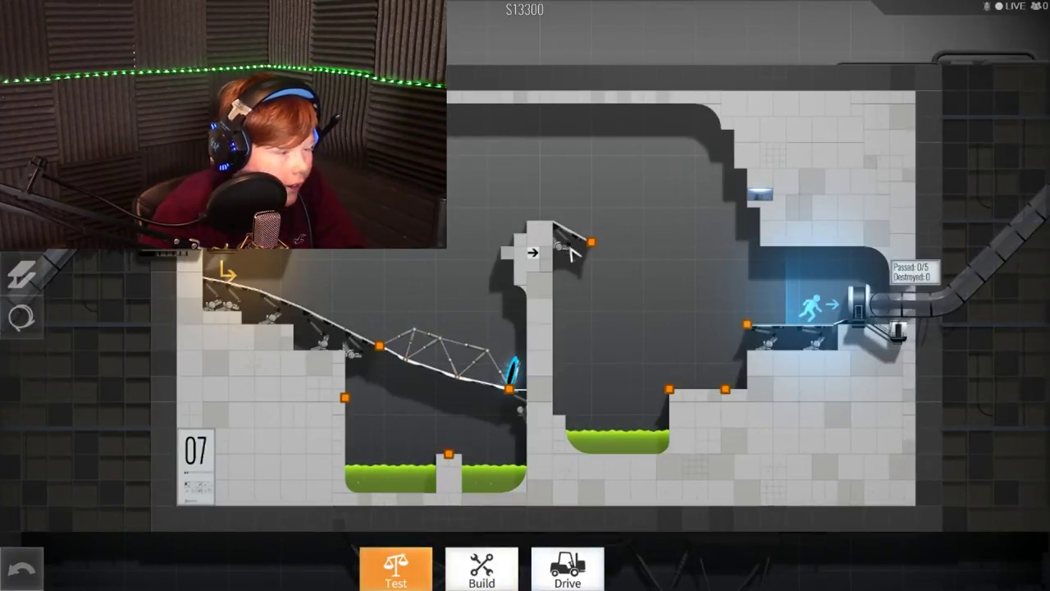
{"action": "left_click", "coordinate": [482, 566]}
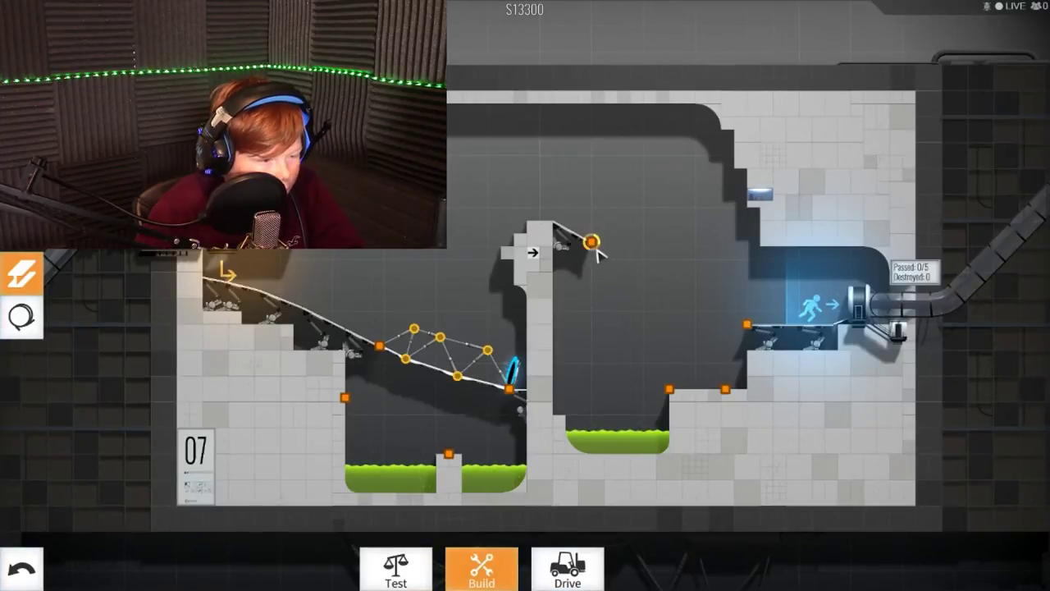
{"action": "scroll", "coordinate": [607, 255], "scroll_direction": "up", "scroll_amount": 1}
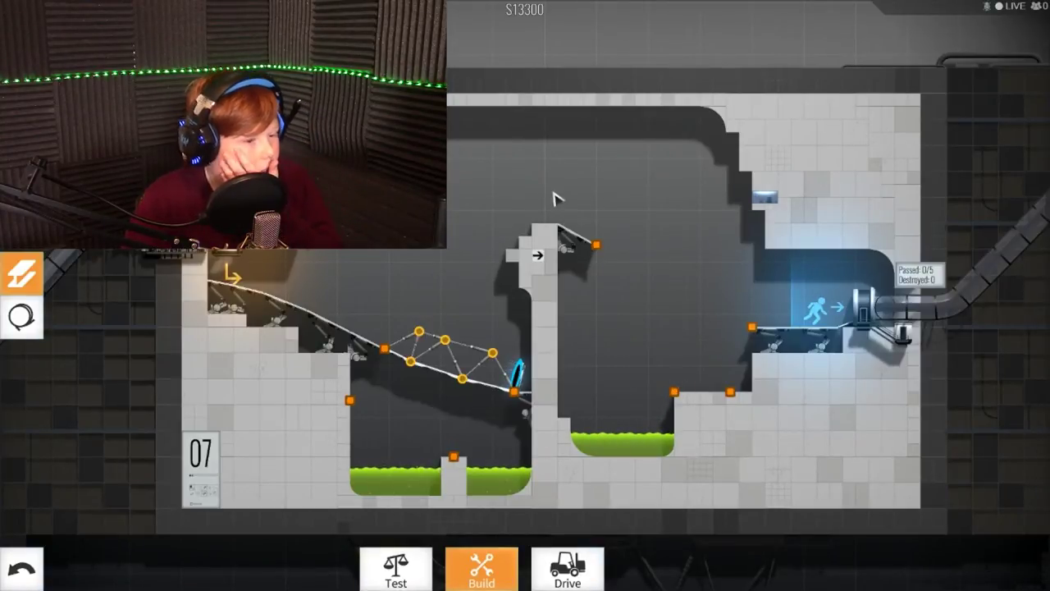
- Lay a first run of road joints from the high ledge down toward the exit ledge
{"action": "left_click_drag", "start_coordinate": [596, 244], "coordinate": [640, 274]}
{"action": "left_click", "coordinate": [639, 279]}
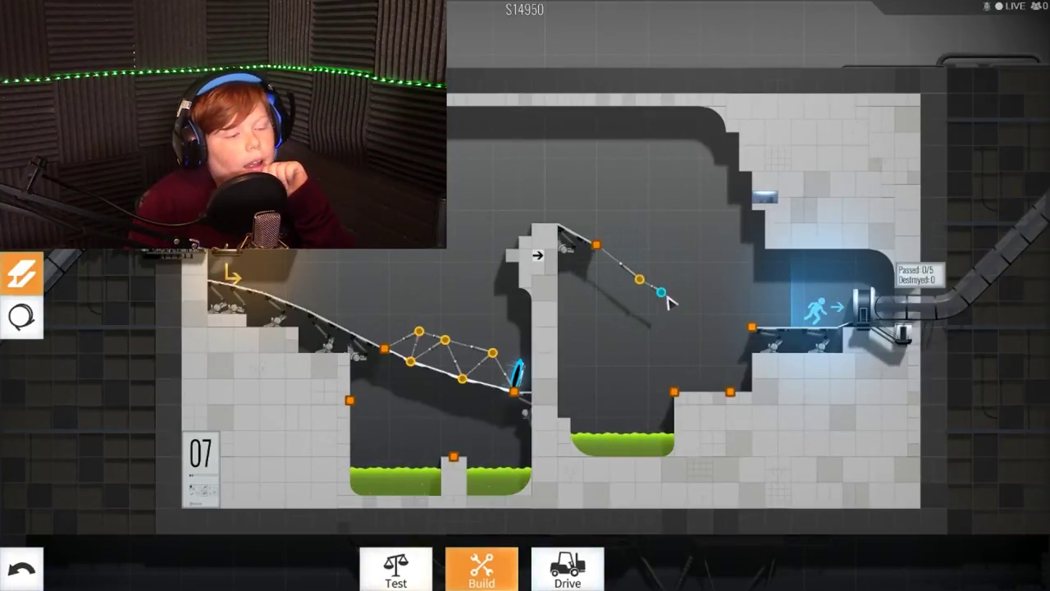
{"action": "left_click", "coordinate": [685, 306]}
{"action": "left_click", "coordinate": [726, 323]}
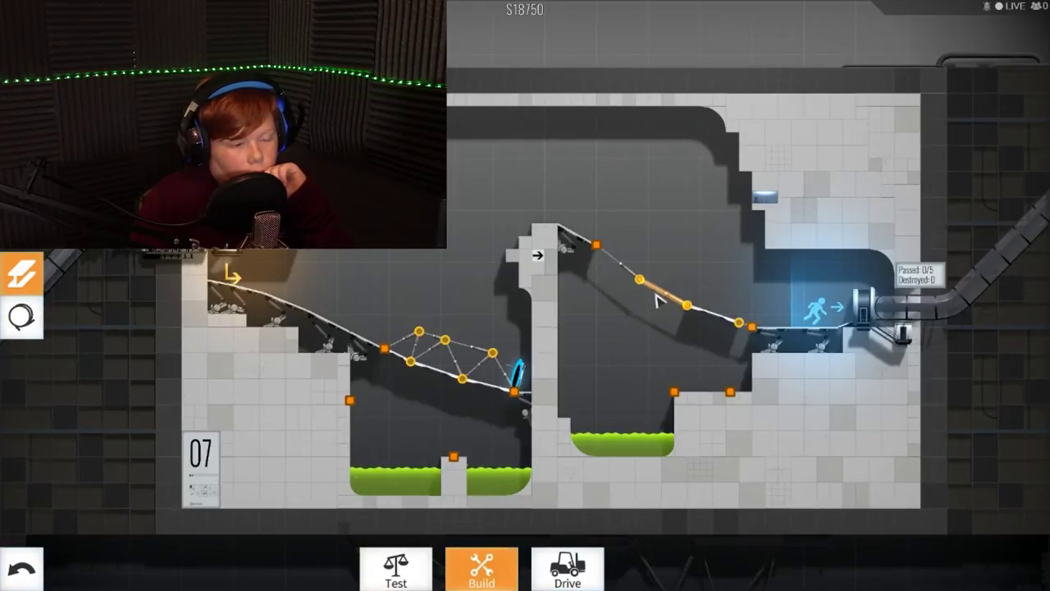
{"action": "scroll", "coordinate": [642, 281], "scroll_direction": "down", "scroll_amount": 1}
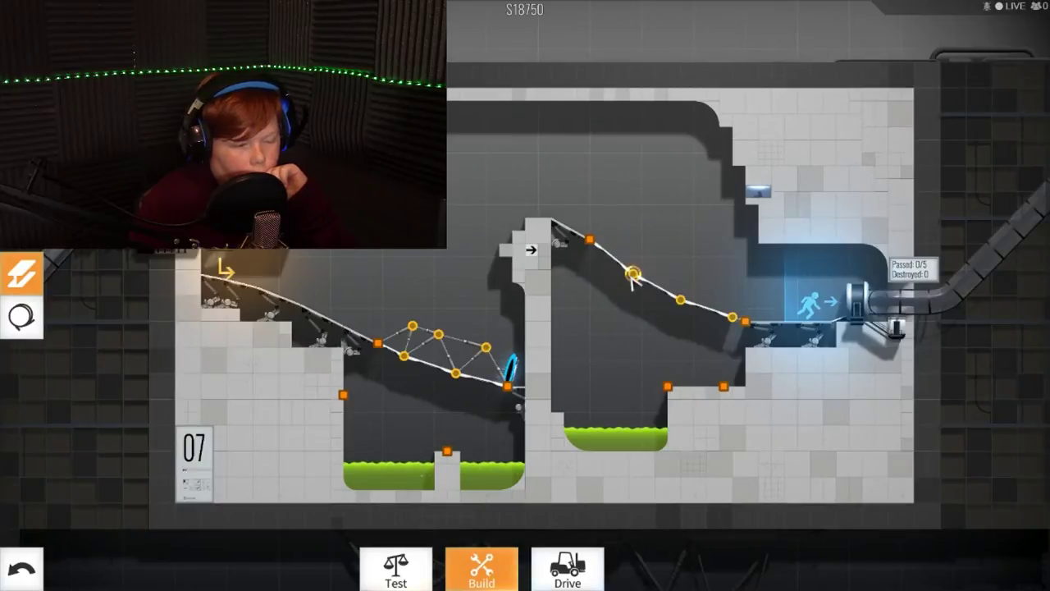
- Delete and redraw the middle ramp piece so the ramp runs from the upper joint to the lower one
{"action": "right_click", "coordinate": [634, 277]}
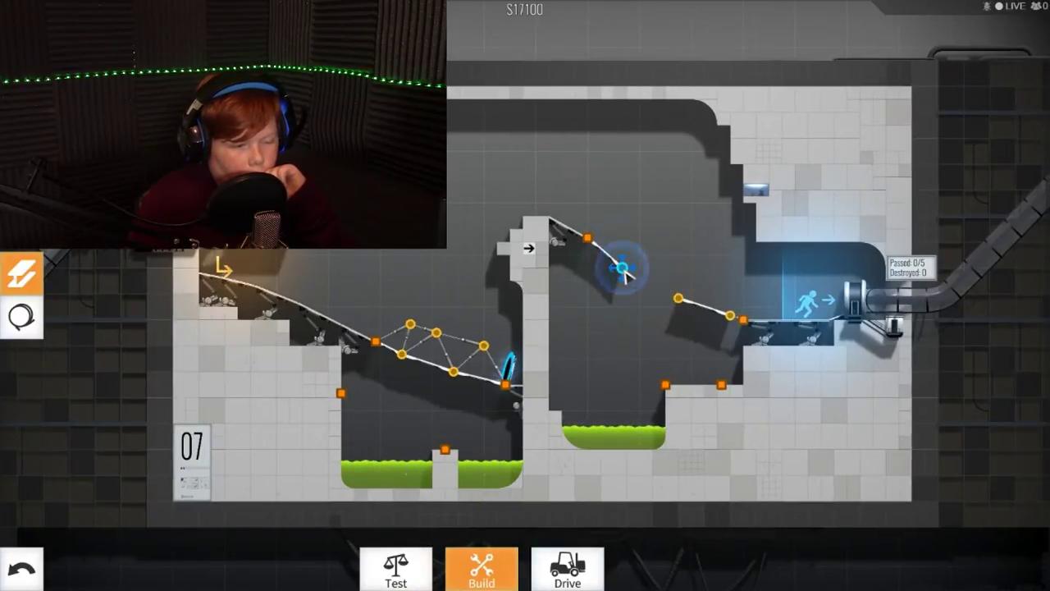
{"action": "left_click_drag", "start_coordinate": [622, 267], "coordinate": [628, 274]}
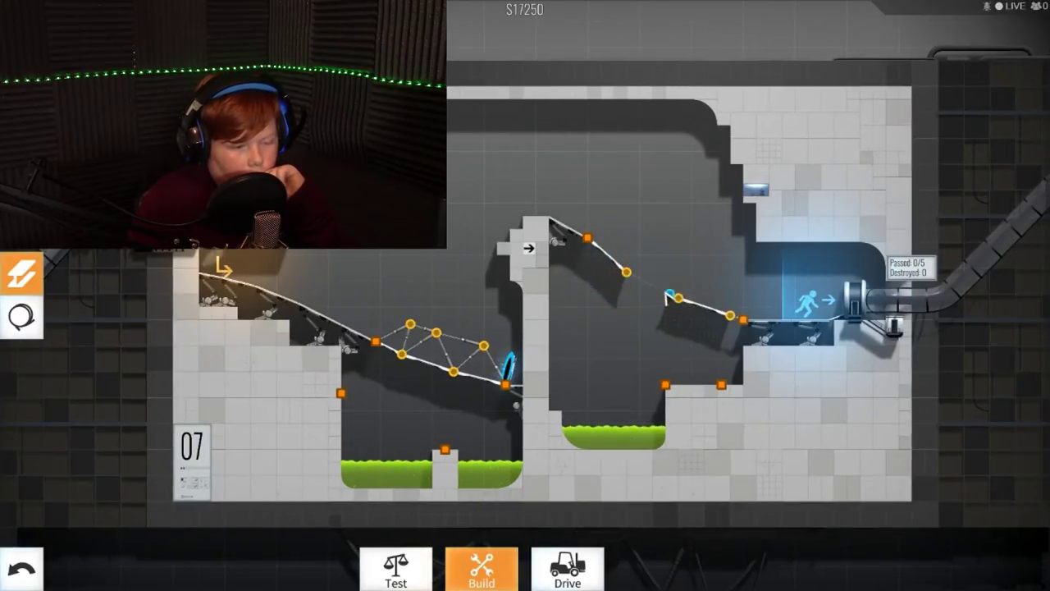
{"action": "left_click_drag", "start_coordinate": [678, 300], "coordinate": [628, 274]}
{"action": "right_click", "coordinate": [632, 275]}
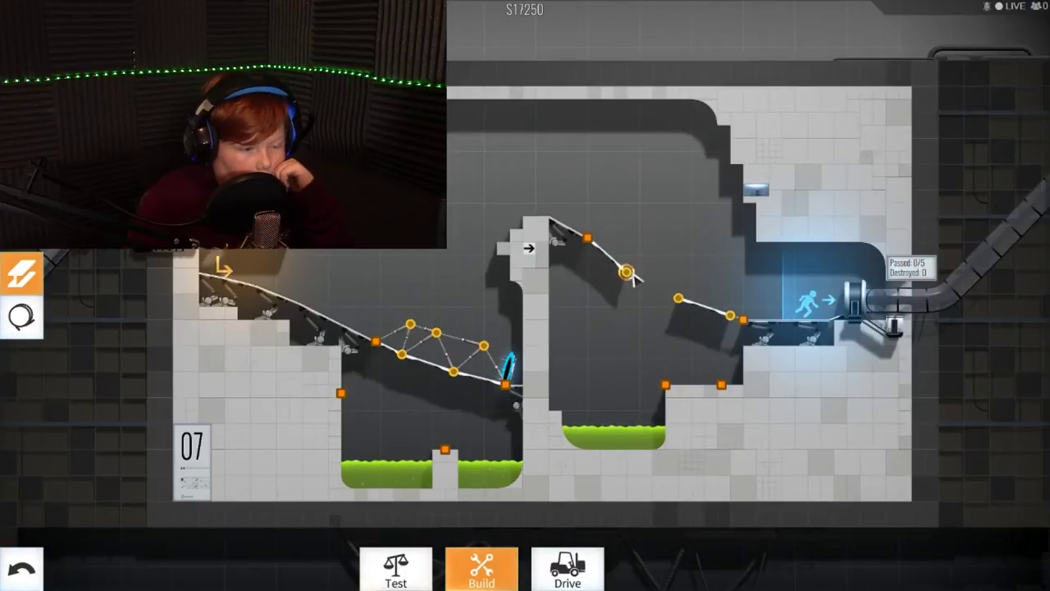
{"action": "left_click_drag", "start_coordinate": [629, 274], "coordinate": [730, 314]}
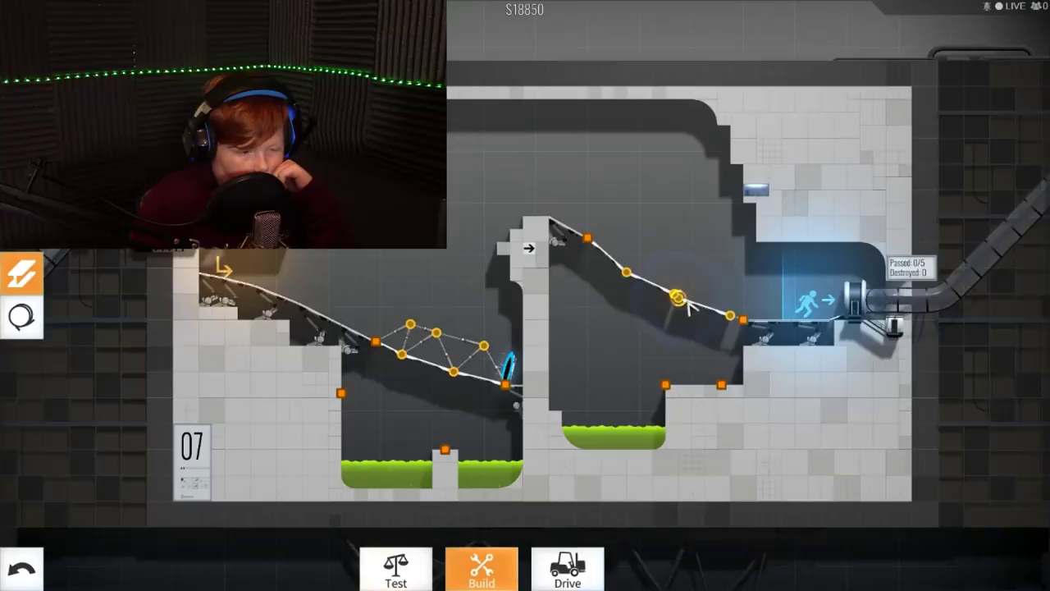
- Remove the lower ramp pieces, restart the deck from the exit ledge anchor, and begin a support beneath
{"action": "right_click", "coordinate": [697, 304]}
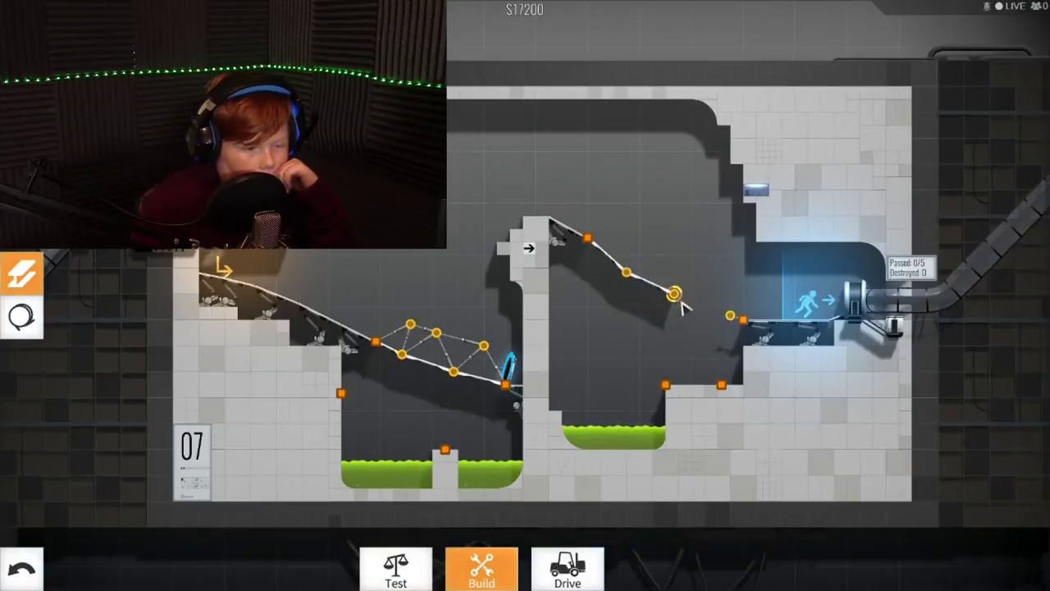
{"action": "right_click", "coordinate": [737, 320]}
{"action": "left_click_drag", "start_coordinate": [742, 320], "coordinate": [721, 303]}
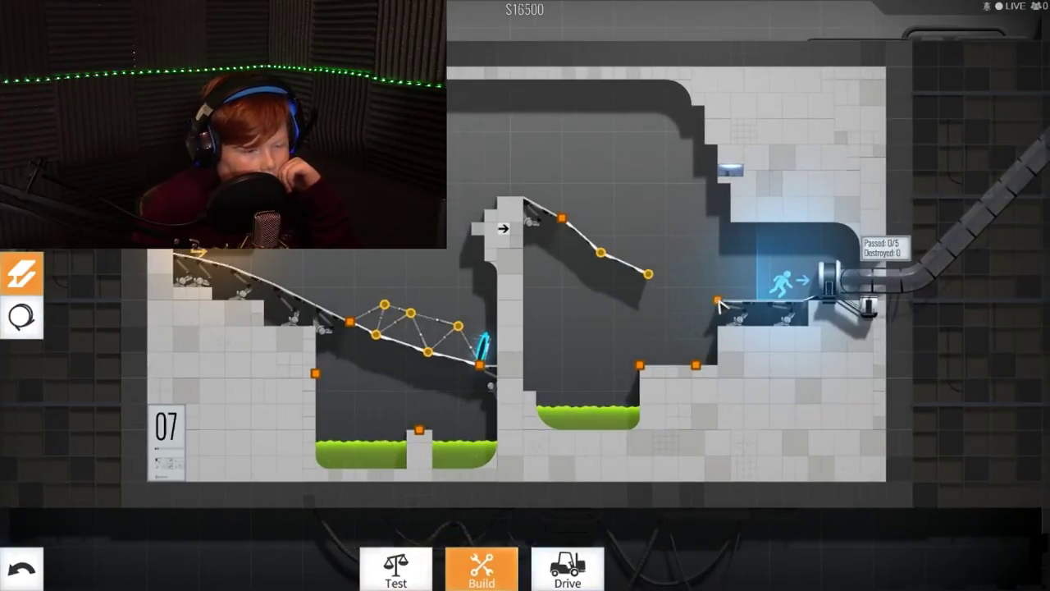
{"action": "left_click", "coordinate": [718, 301]}
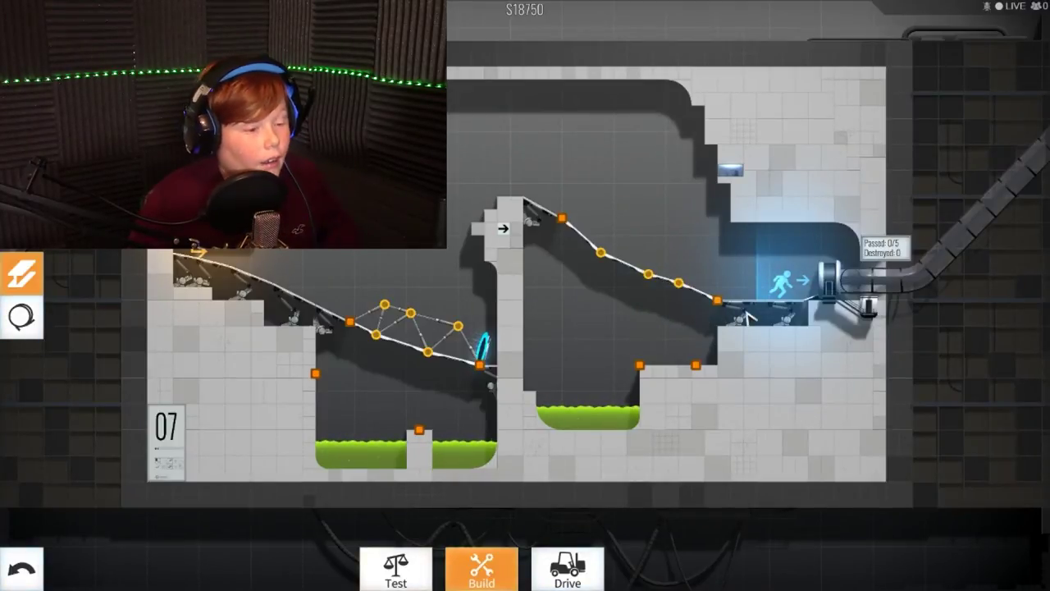
{"action": "mouse_move", "coordinate": [648, 276]}
{"action": "left_mouse_down"}
{"action": "mouse_move", "coordinate": [642, 355]}
{"action": "mouse_move", "coordinate": [644, 327]}
{"action": "left_mouse_up"}
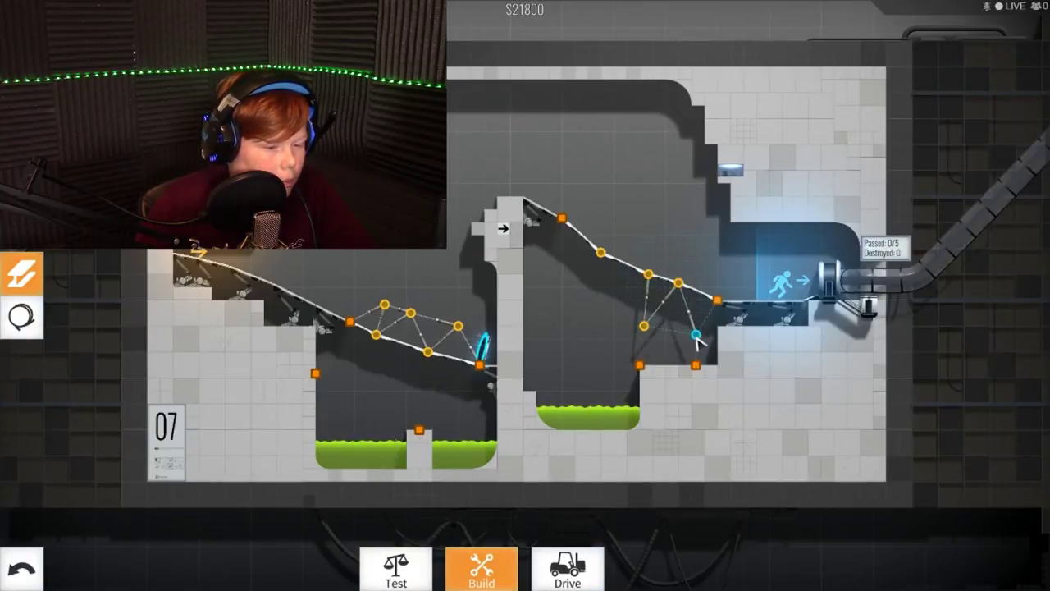
- Add support joints under the right ramp and tie them to the lower anchors
{"action": "left_click_drag", "start_coordinate": [698, 338], "coordinate": [718, 302]}
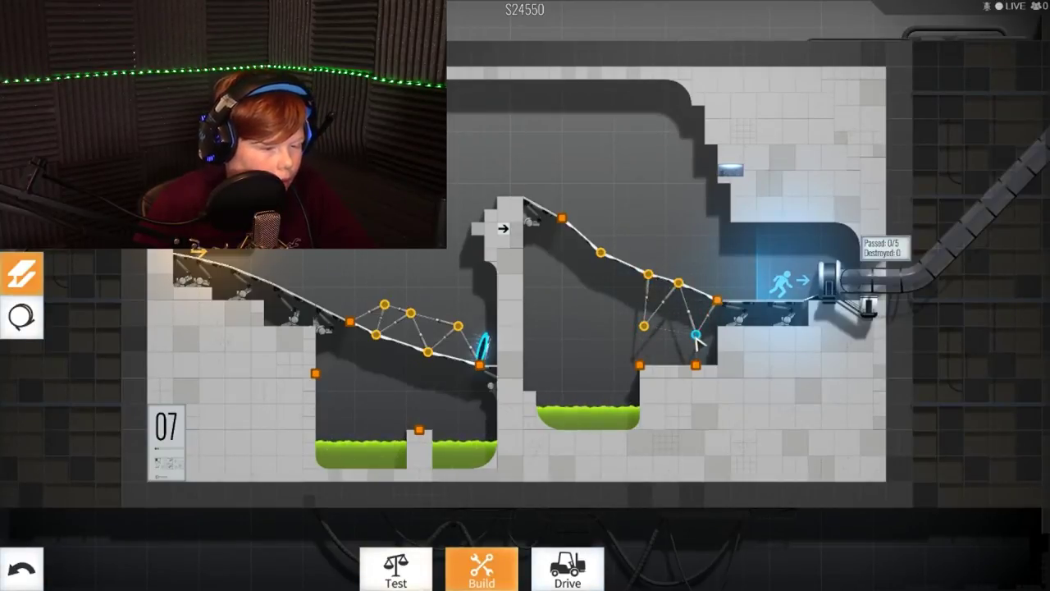
{"action": "left_click_drag", "start_coordinate": [645, 327], "coordinate": [697, 333]}
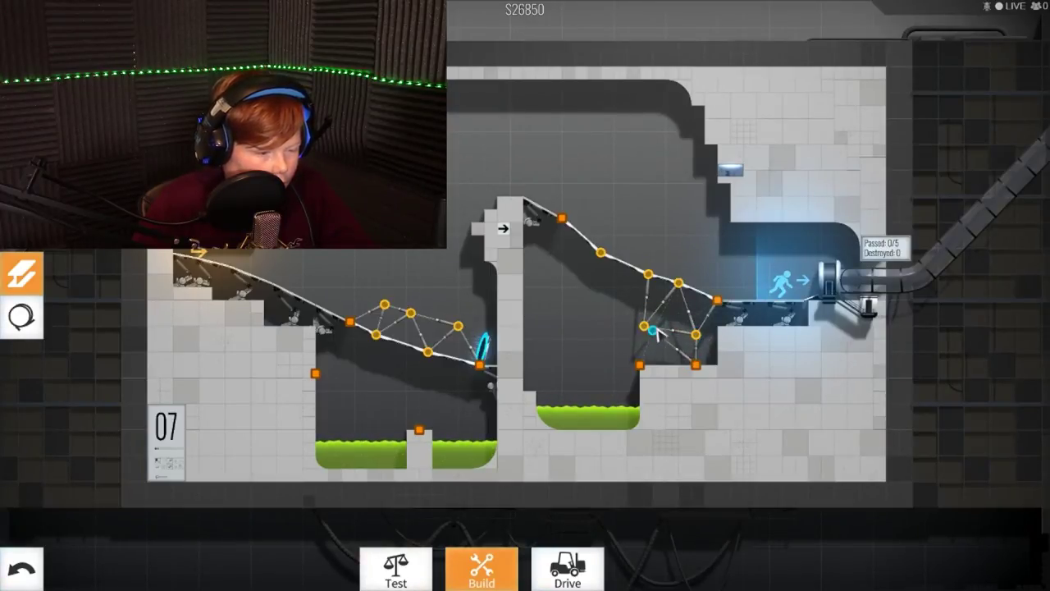
{"action": "left_click", "coordinate": [640, 366]}
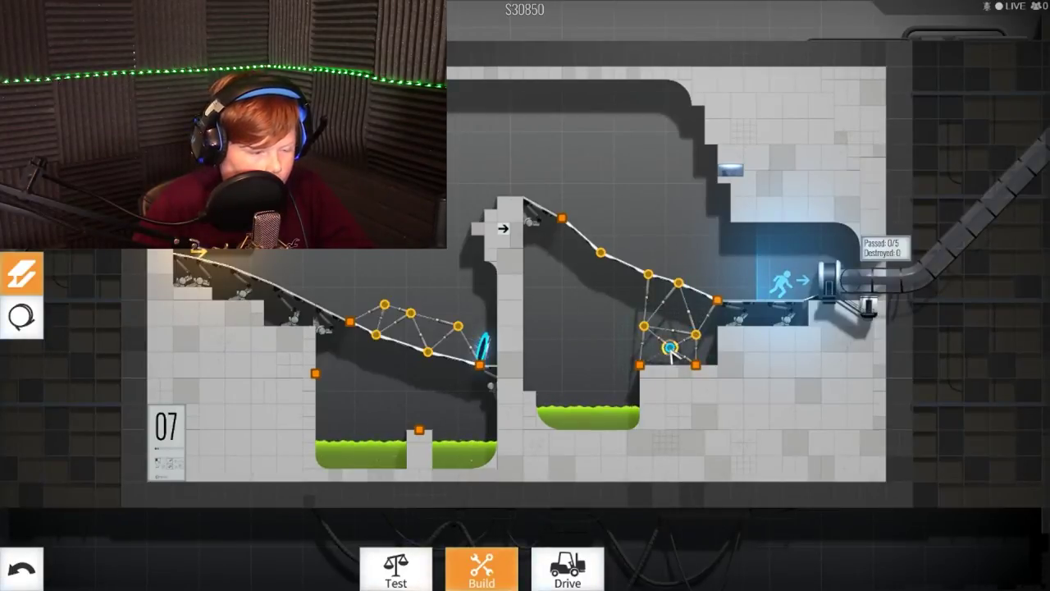
{"action": "right_click", "coordinate": [644, 367]}
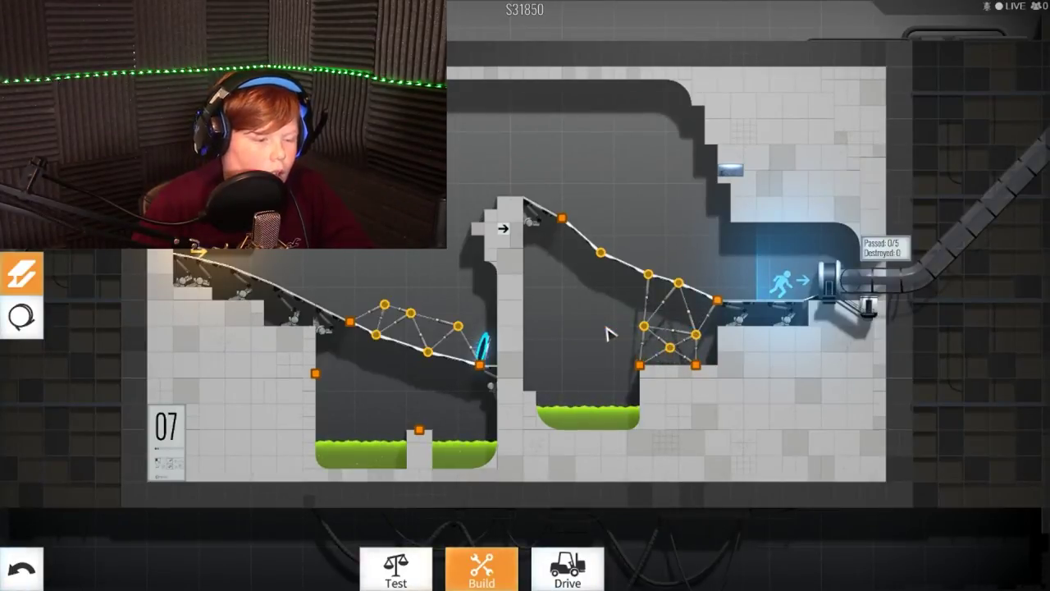
- Build supports up from the lower joint to the high ledge anchor, deleting a misplaced upper brace
{"action": "left_click_drag", "start_coordinate": [642, 326], "coordinate": [616, 280]}
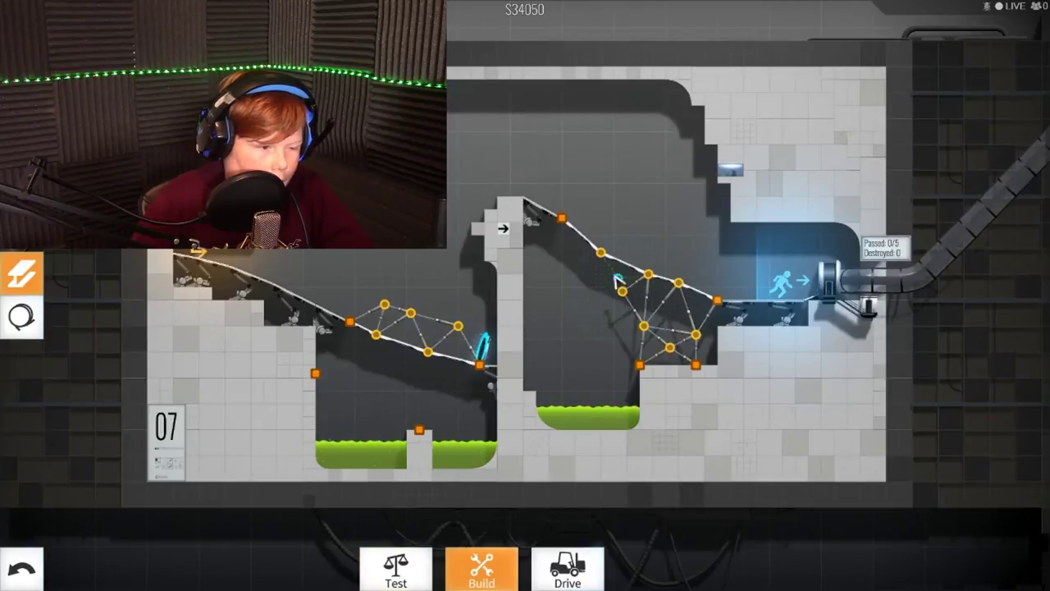
{"action": "left_click", "coordinate": [602, 253]}
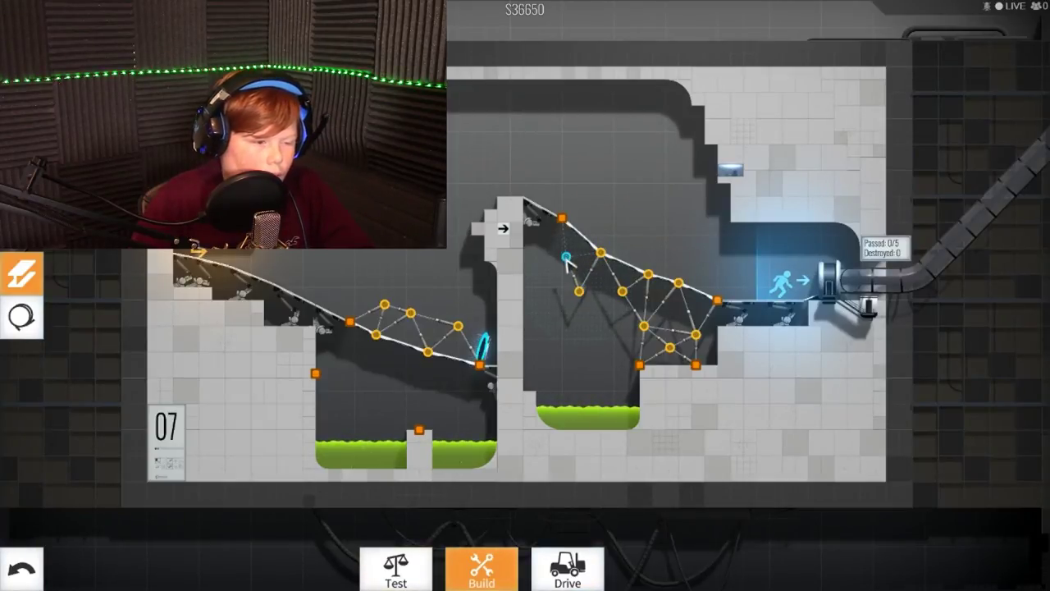
{"action": "left_click", "coordinate": [566, 259]}
{"action": "left_click", "coordinate": [563, 220]}
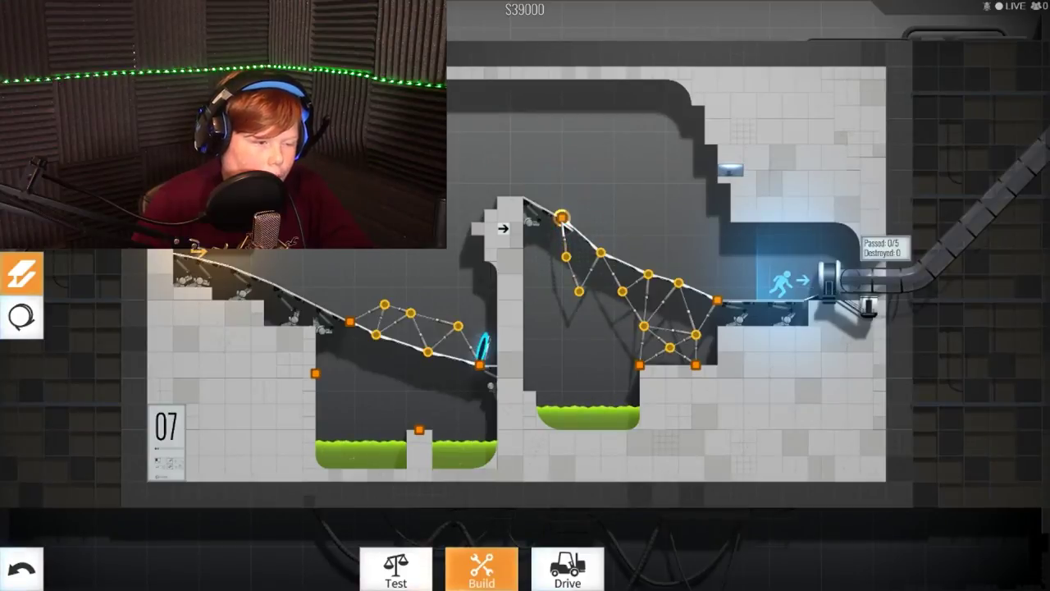
{"action": "left_click", "coordinate": [567, 257]}
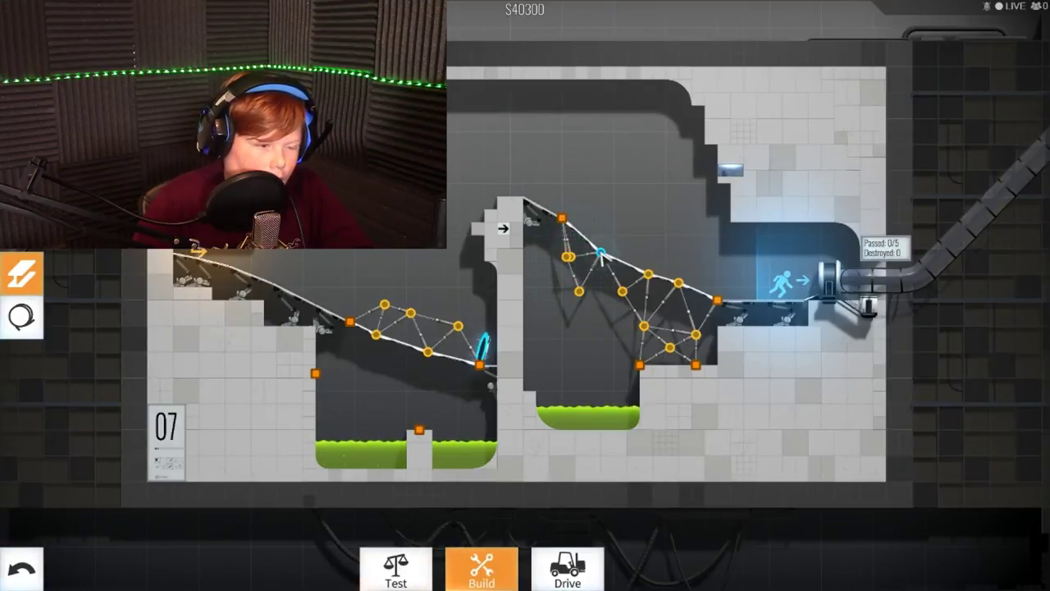
{"action": "right_click", "coordinate": [568, 258]}
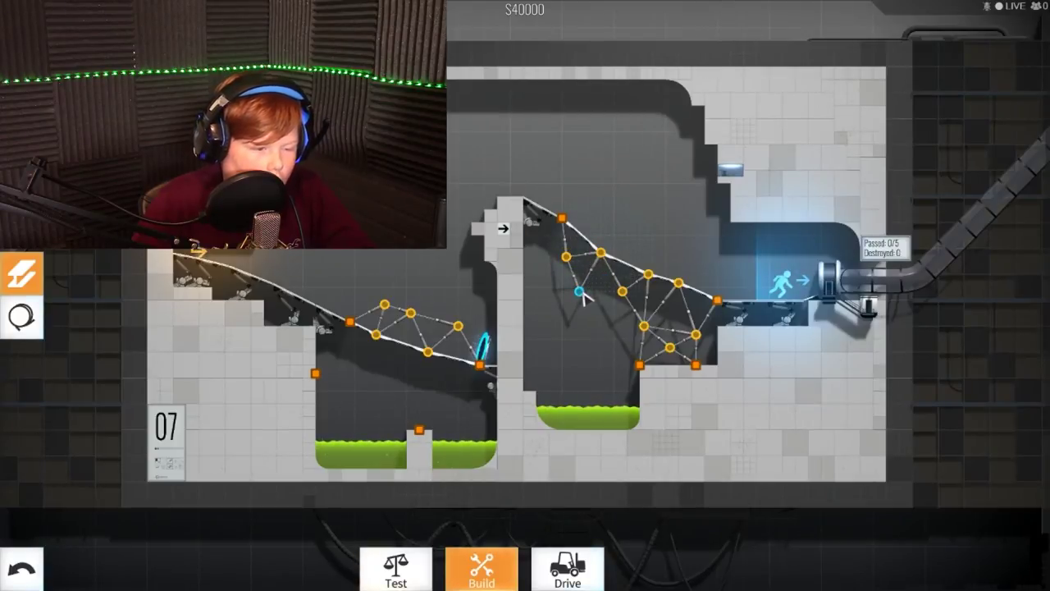
- Add two braces between the lower truss joints and cancel a stray hanging support
{"action": "left_click_drag", "start_coordinate": [579, 291], "coordinate": [622, 291]}
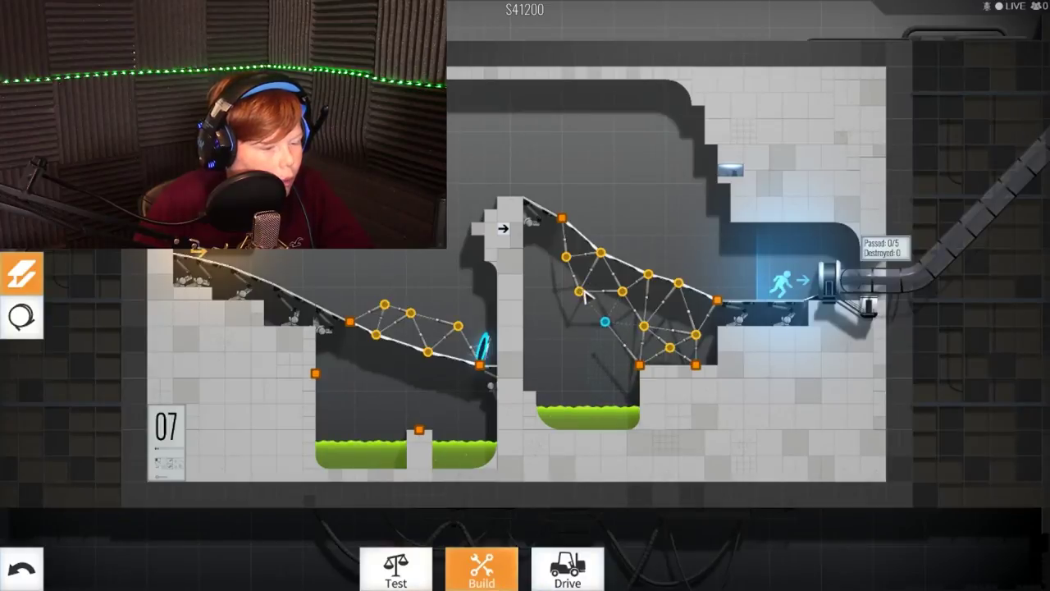
{"action": "left_click_drag", "start_coordinate": [578, 291], "coordinate": [600, 326]}
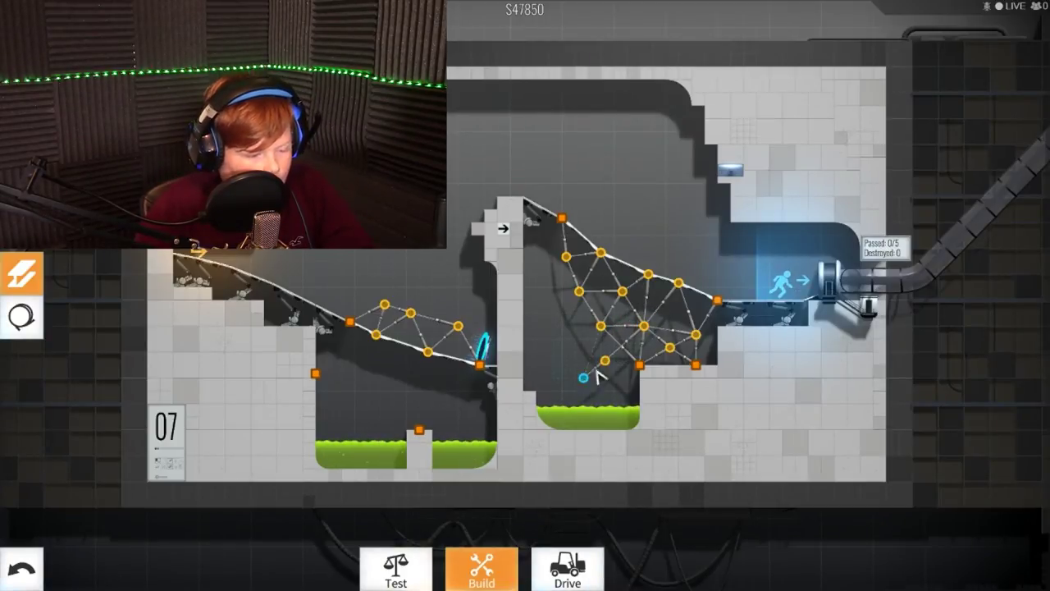
{"action": "left_click", "coordinate": [604, 361]}
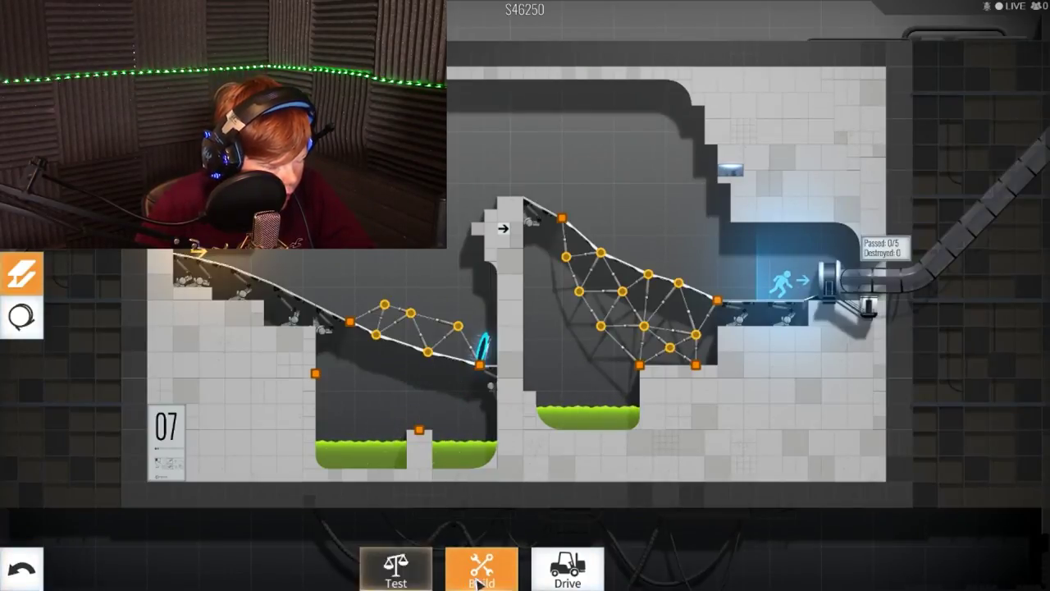
- Test-drive a vehicle across both level 07 bridges, then launch the full convoy
{"action": "left_click", "coordinate": [567, 568]}
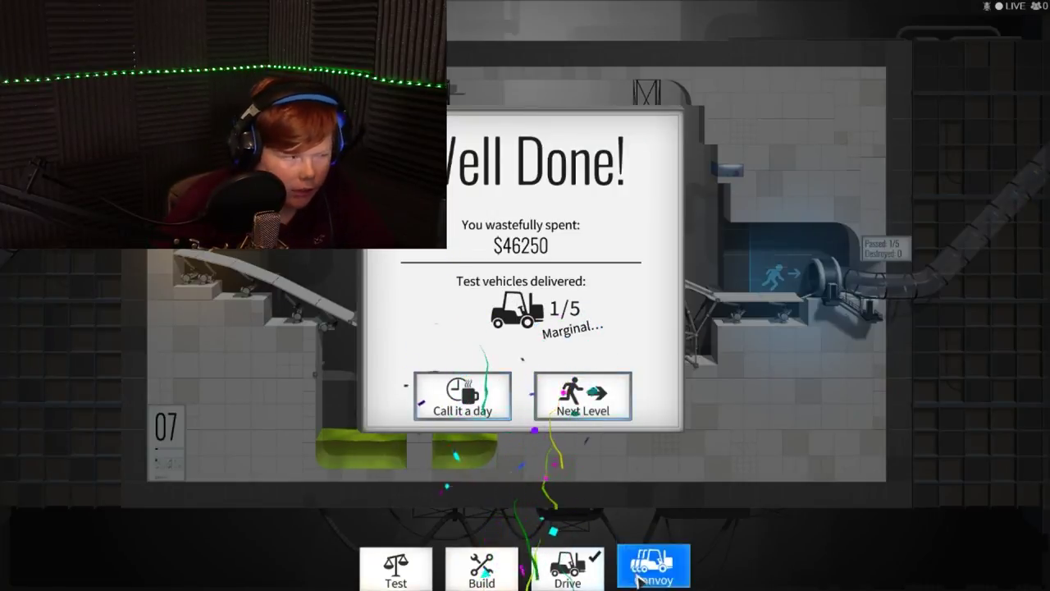
{"action": "left_click", "coordinate": [648, 565]}
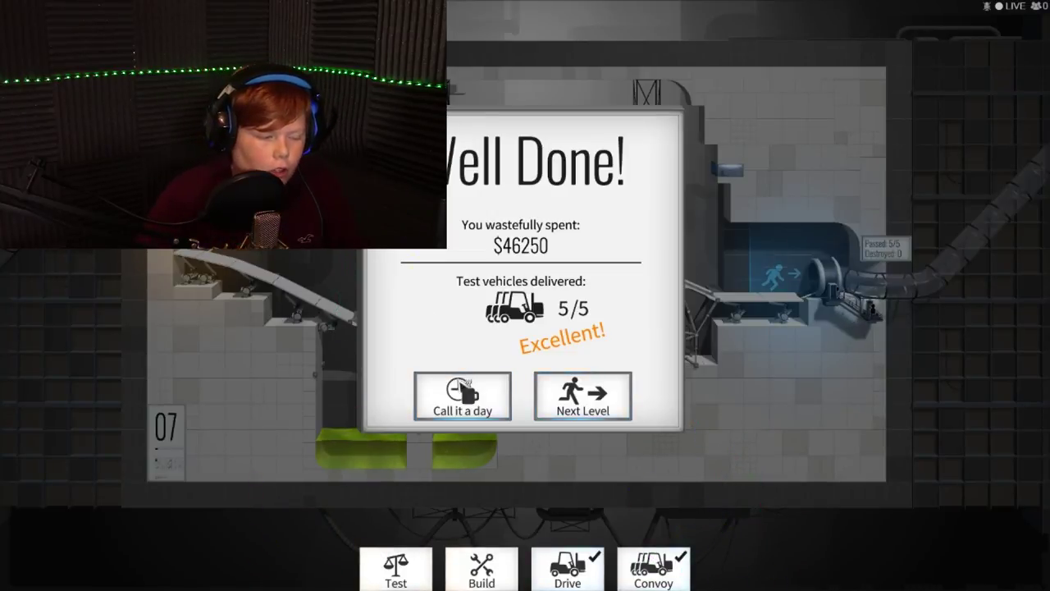
- Choose Call it a day on the 5/5 results screen
{"action": "left_click", "coordinate": [464, 398]}
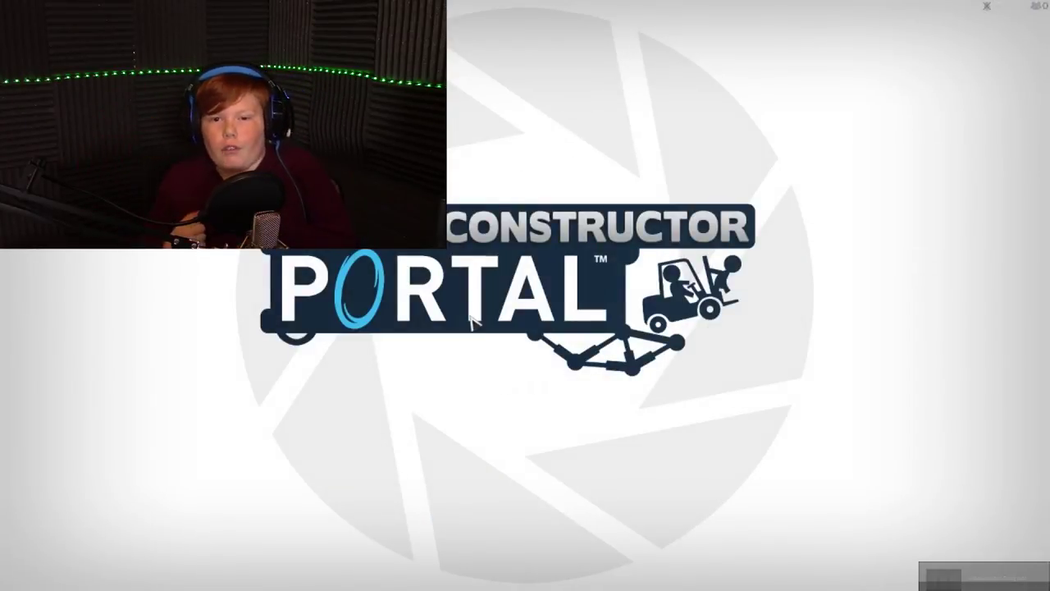